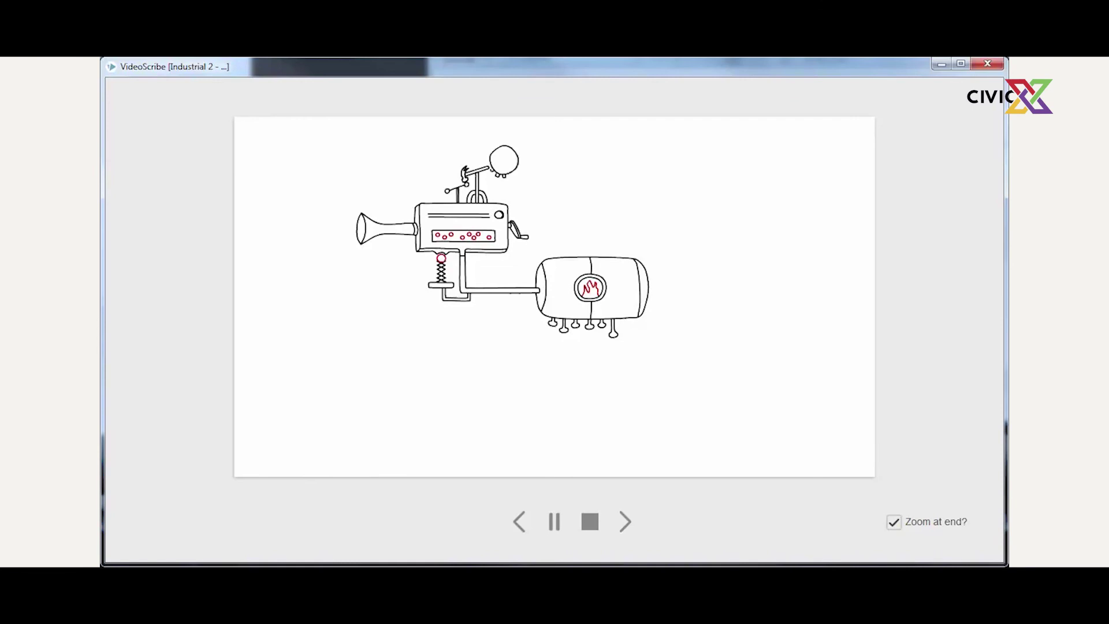
Stop the preview and close the Industrial 2 scribe without saving it.
{"action": "left_click", "coordinate": [590, 521]}
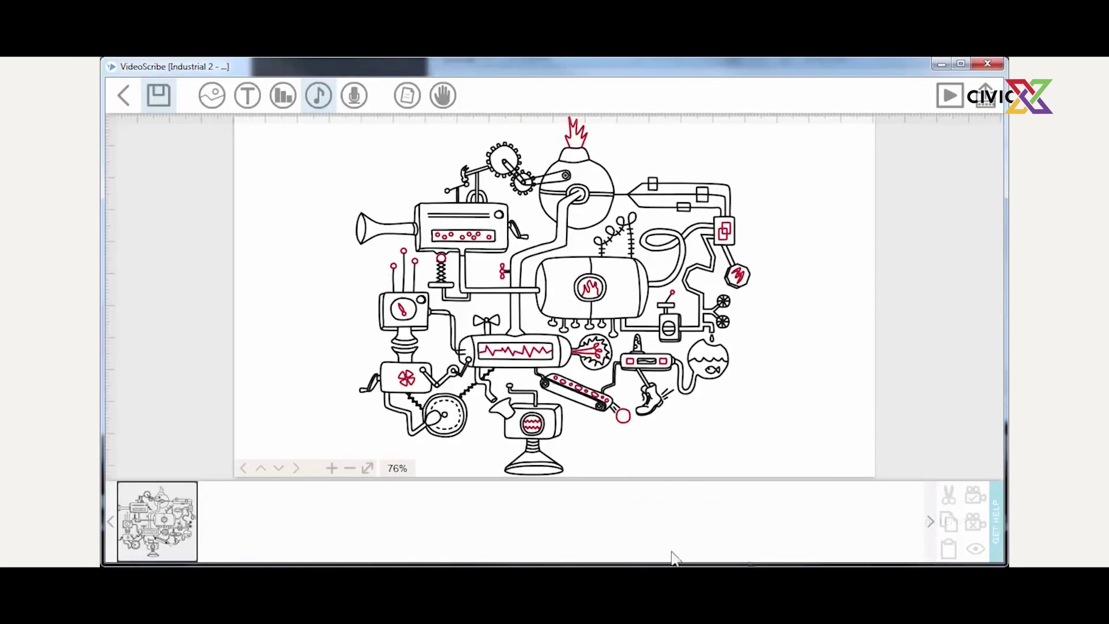
{"action": "left_click", "coordinate": [127, 98]}
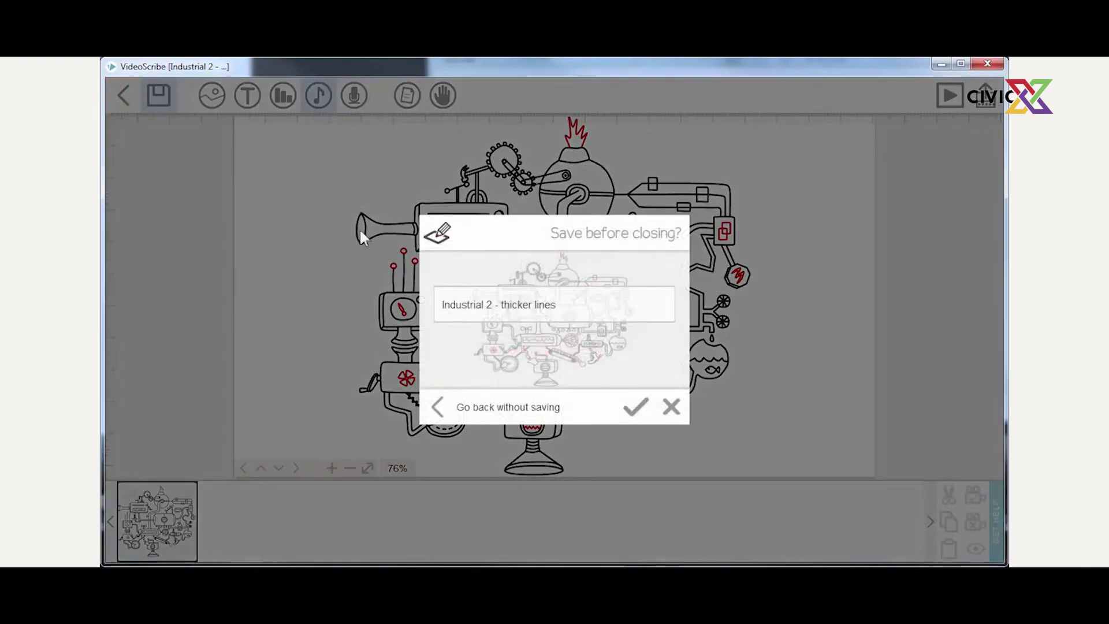
{"action": "left_click", "coordinate": [435, 406]}
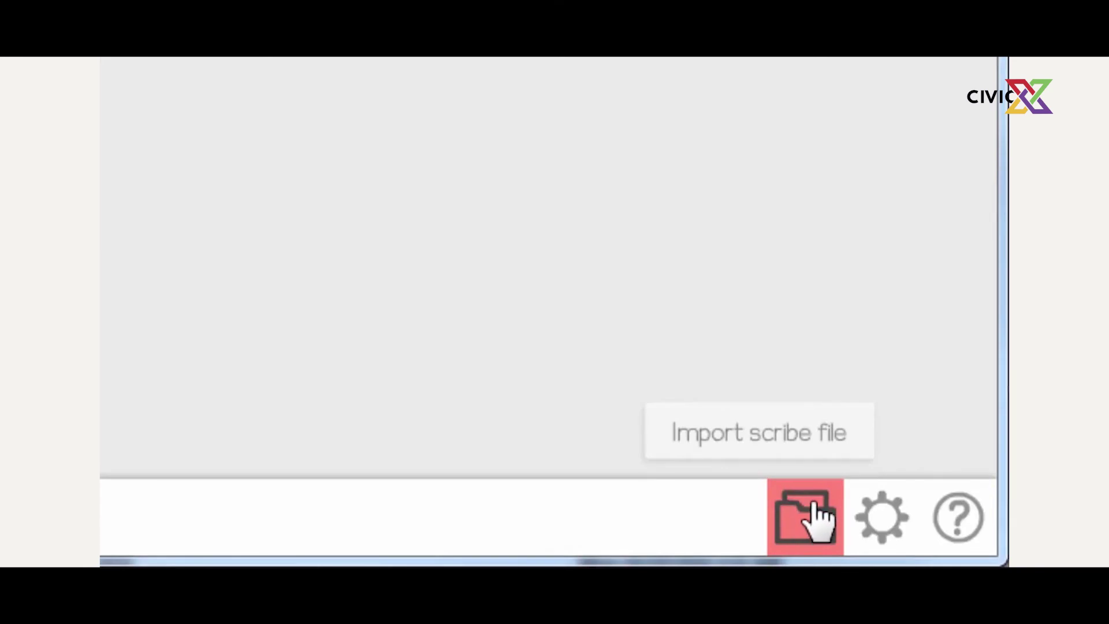
Review and accept the default timing and image quality settings, and create a new scribe.
{"action": "left_click", "coordinate": [881, 520]}
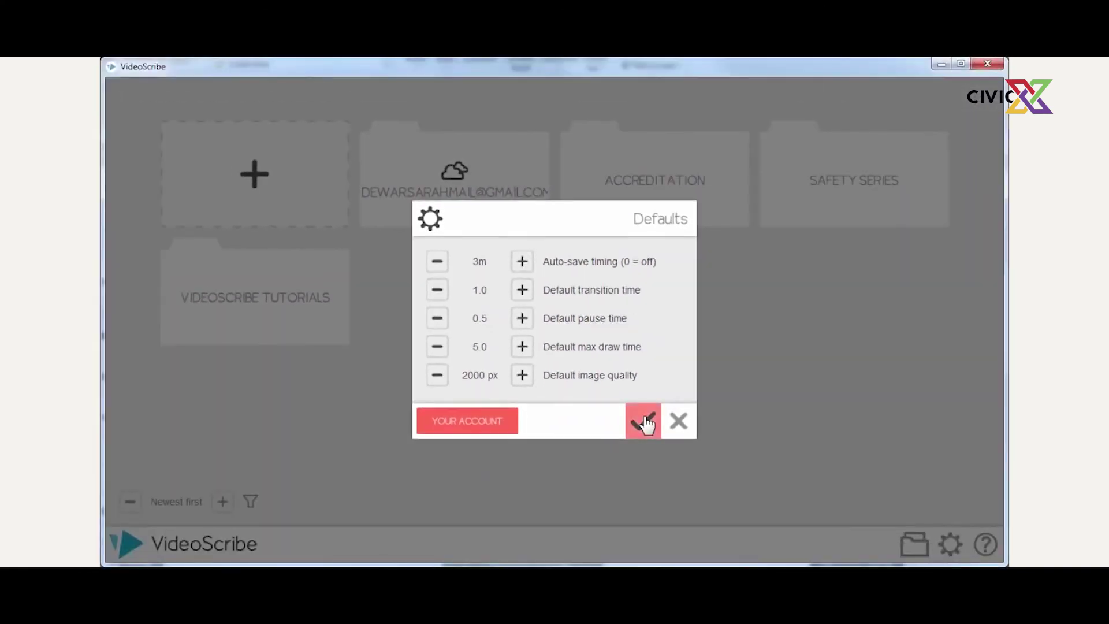
{"action": "left_click", "coordinate": [645, 424]}
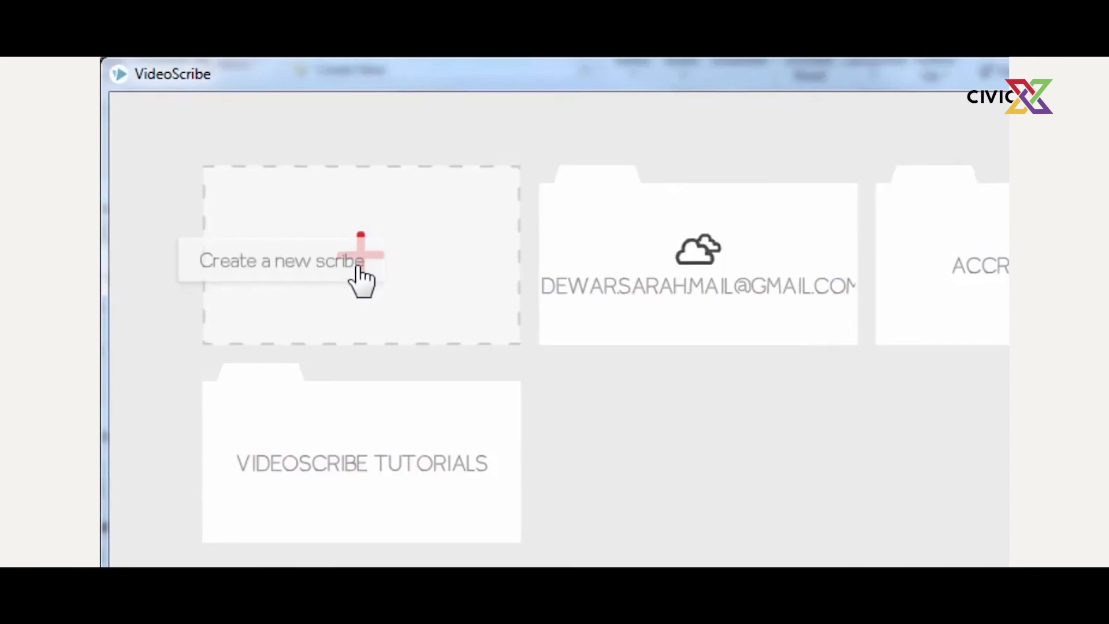
{"action": "left_click", "coordinate": [282, 202]}
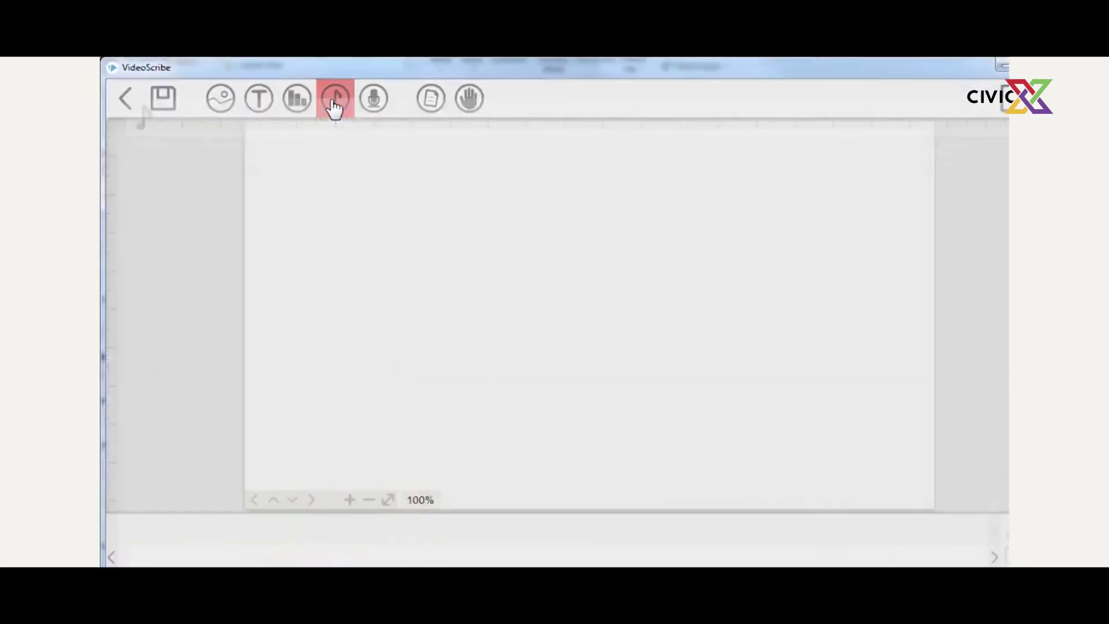
Browse the music library's fourth page of tracks without choosing a track.
{"action": "left_click", "coordinate": [423, 115]}
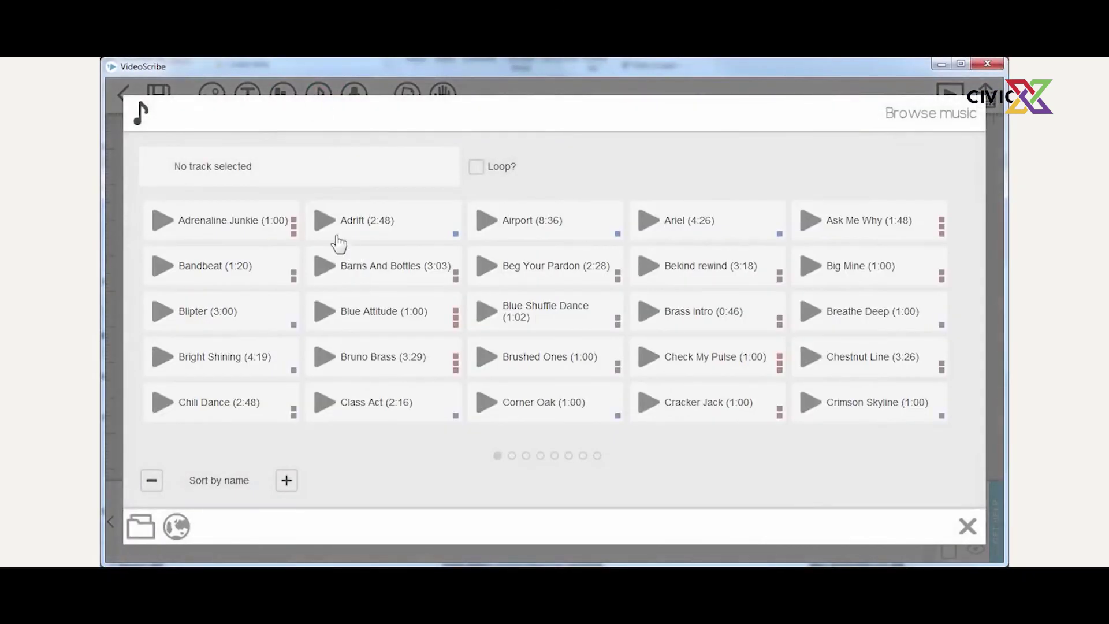
{"action": "left_click", "coordinate": [540, 457]}
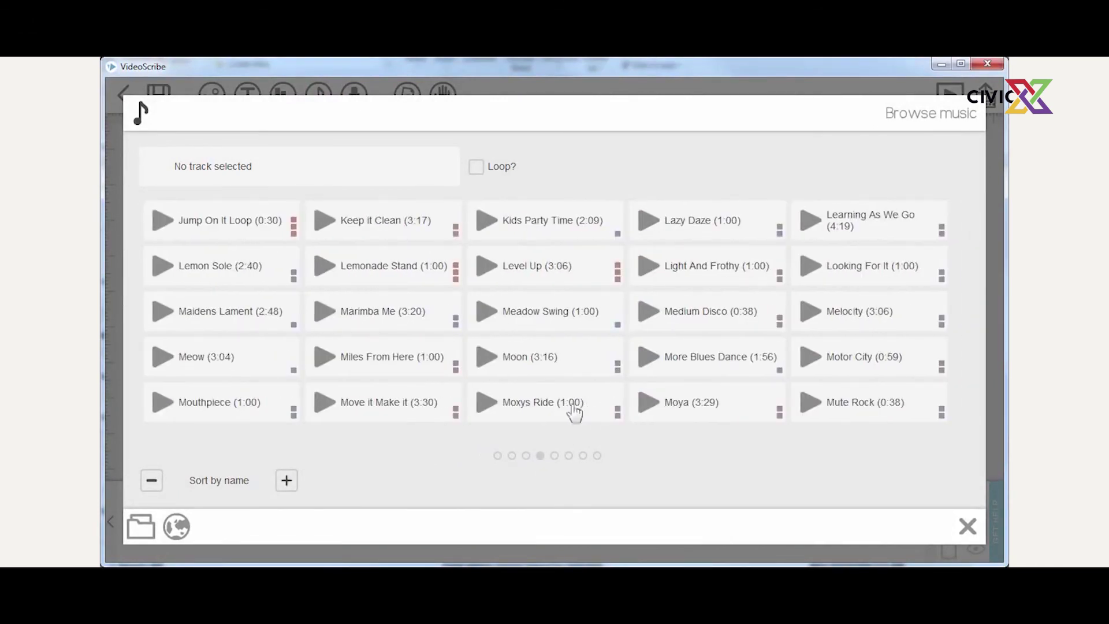
{"action": "left_click", "coordinate": [968, 526]}
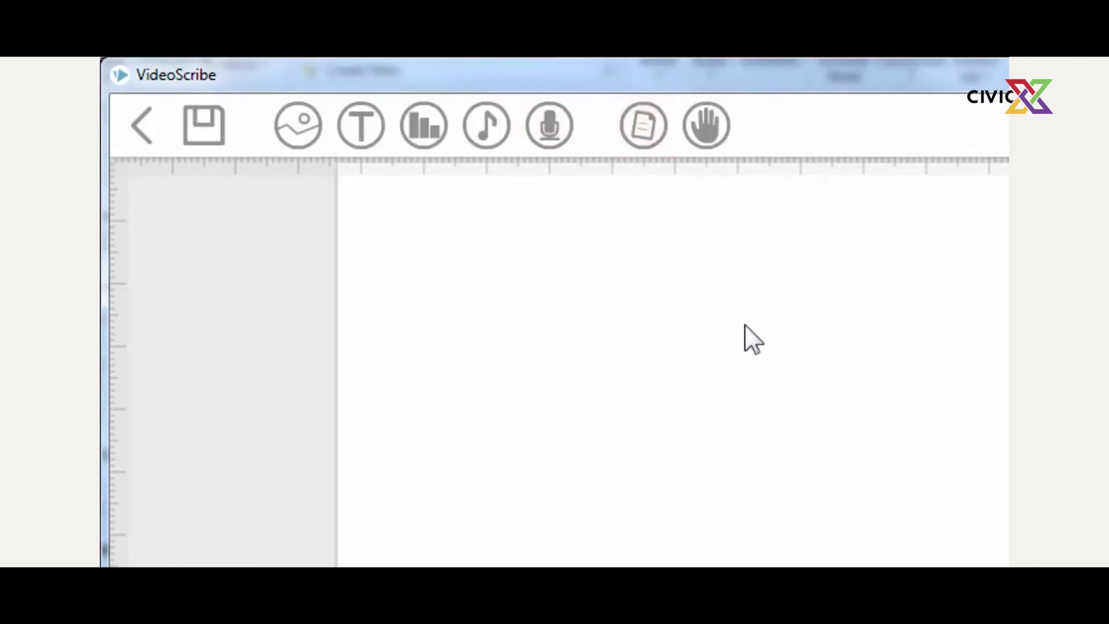
Examine the paper textures and the background colour palette, and leave the paper options without applying anything.
{"action": "left_click", "coordinate": [646, 142]}
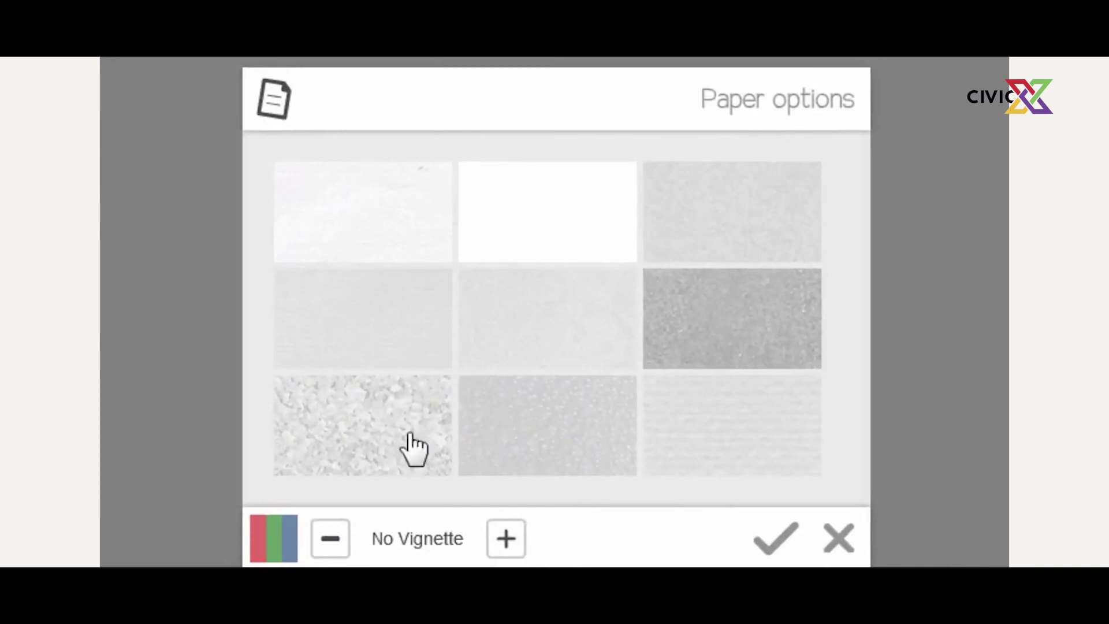
{"action": "left_click", "coordinate": [285, 546]}
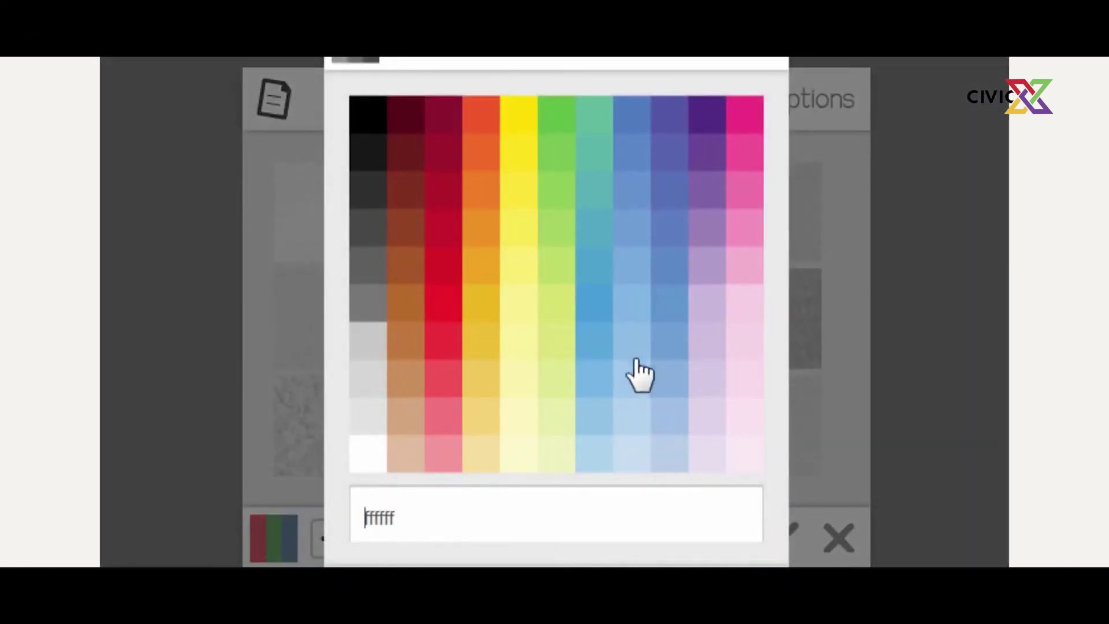
{"action": "left_click", "coordinate": [498, 415]}
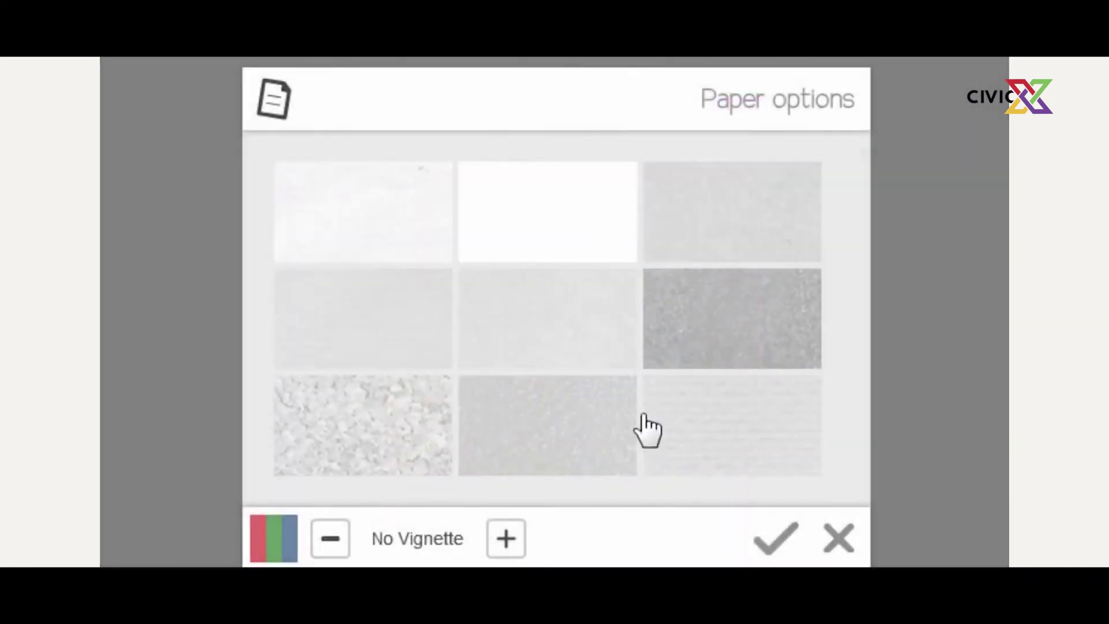
{"action": "left_click", "coordinate": [843, 542]}
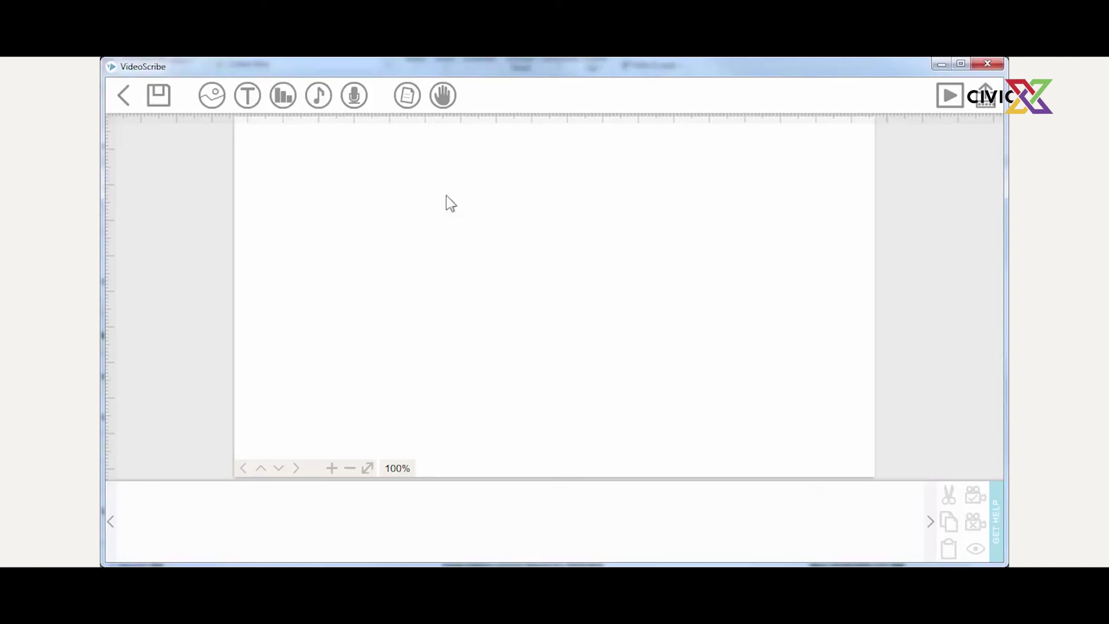
Set the drawing hand to the first hand holding a ballpoint pen in the Hannah set.
{"action": "left_click", "coordinate": [446, 97]}
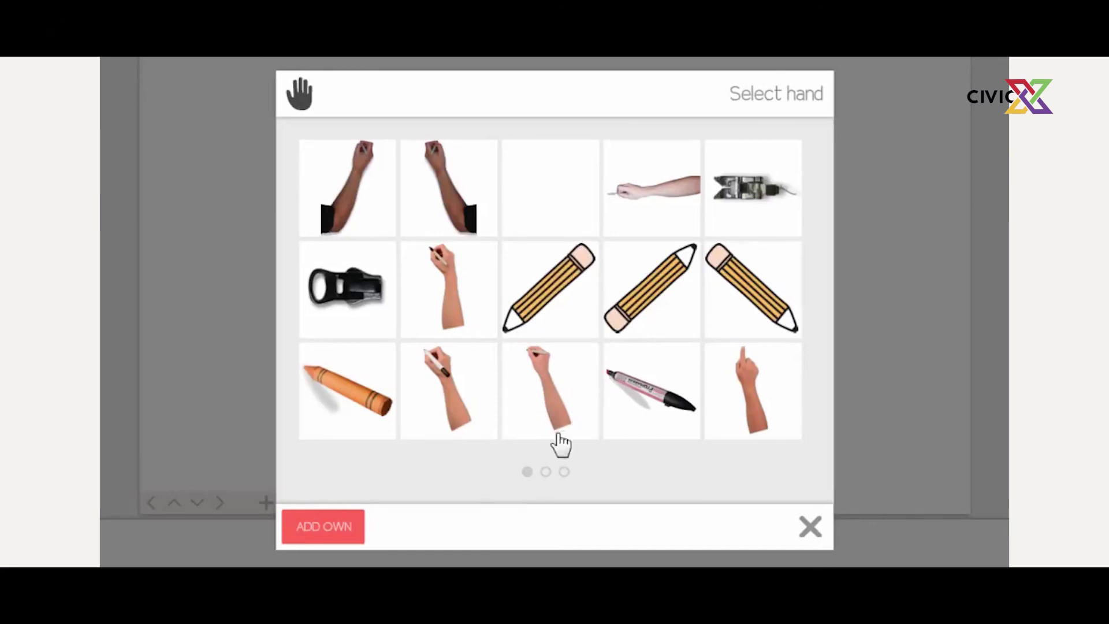
{"action": "left_click", "coordinate": [546, 472]}
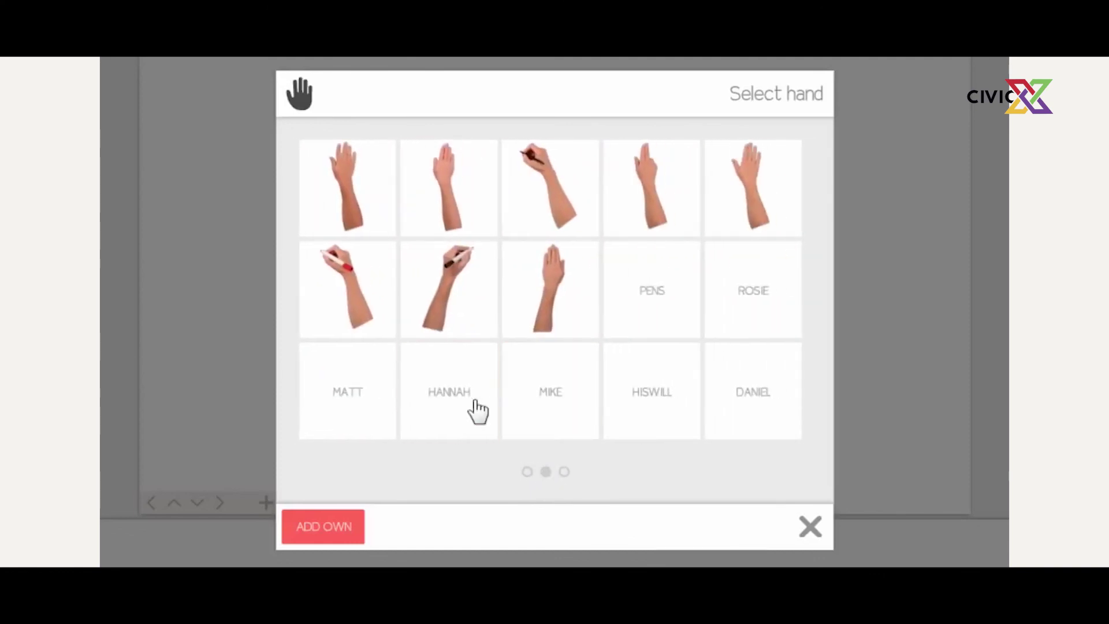
{"action": "left_click", "coordinate": [471, 403]}
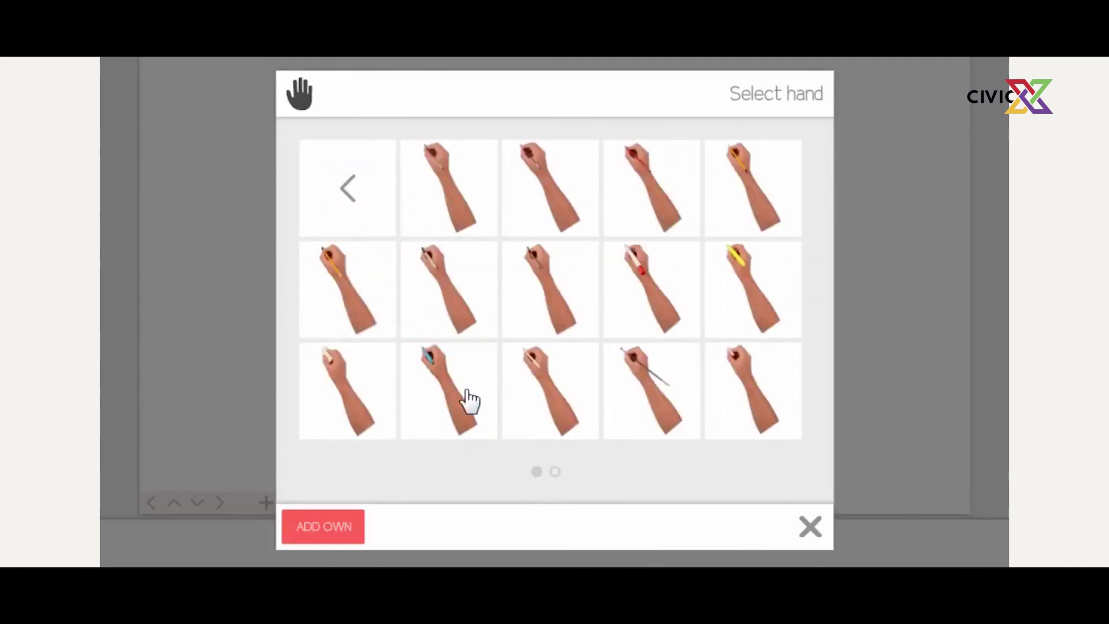
{"action": "left_click", "coordinate": [450, 173]}
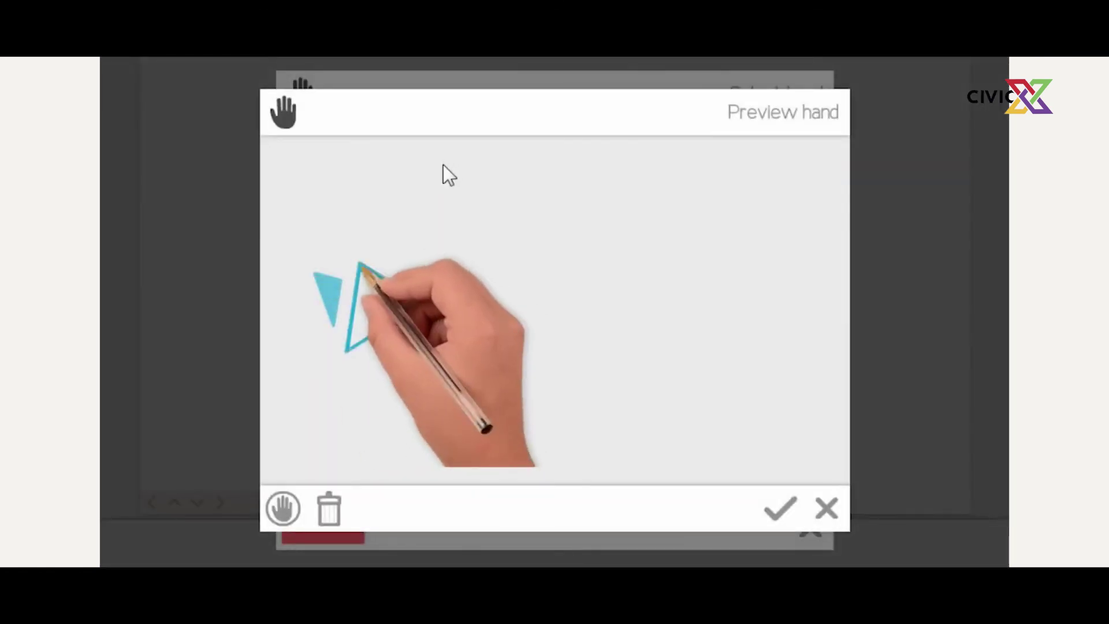
{"action": "left_click", "coordinate": [778, 509]}
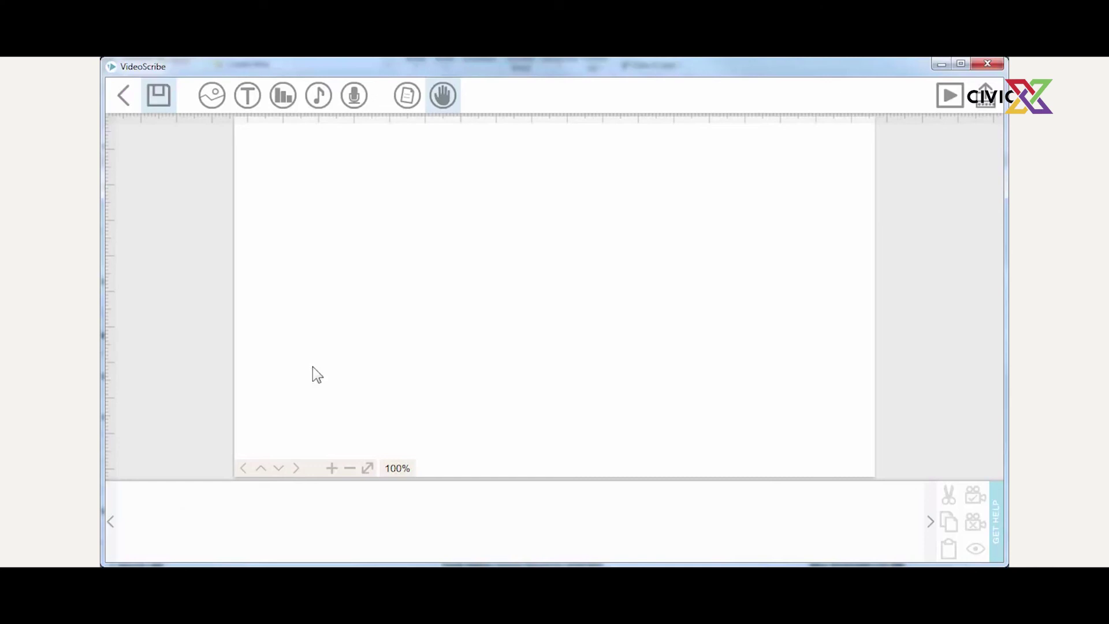
Search the image library for "cat" and add the orange sitting cat to the canvas.
{"action": "left_click", "coordinate": [209, 101]}
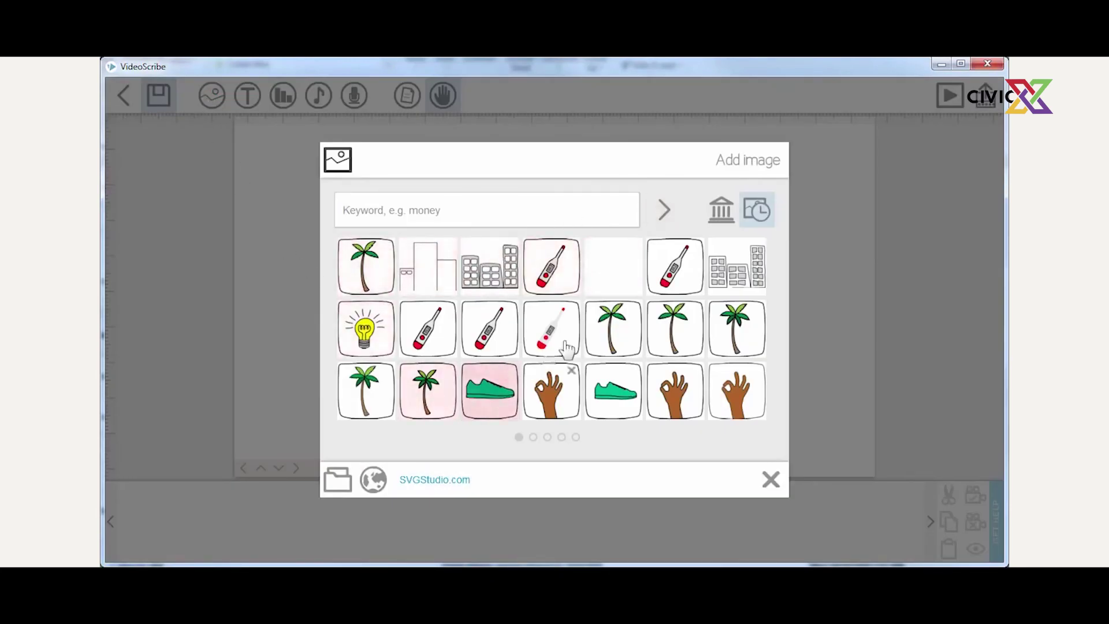
{"action": "left_click", "coordinate": [485, 210]}
{"action": "type", "text": "cat"}
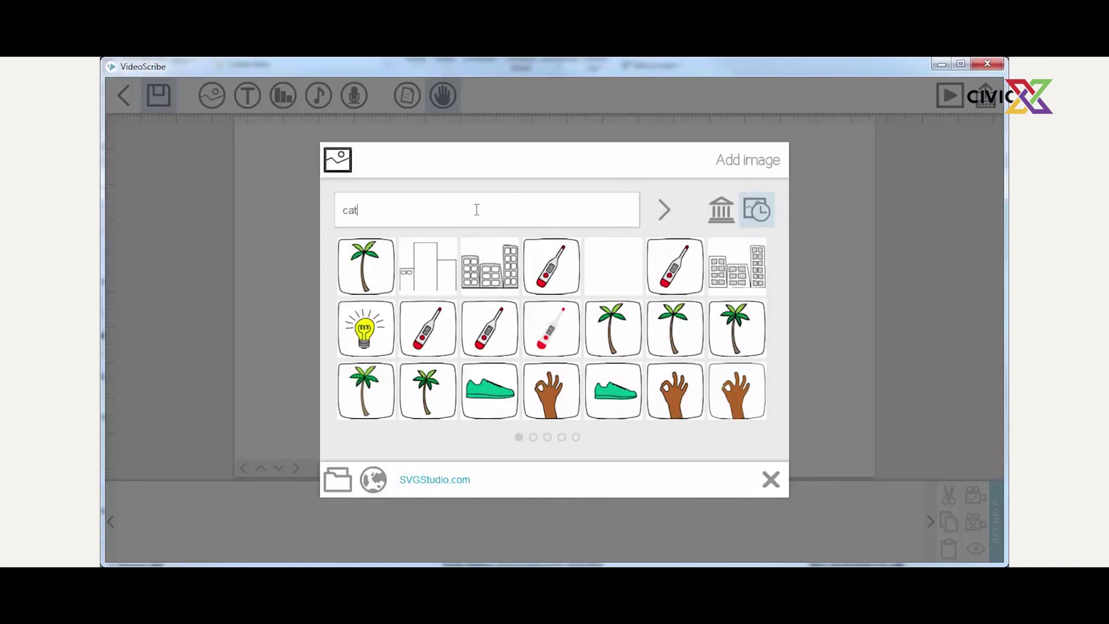
{"action": "left_click", "coordinate": [670, 211]}
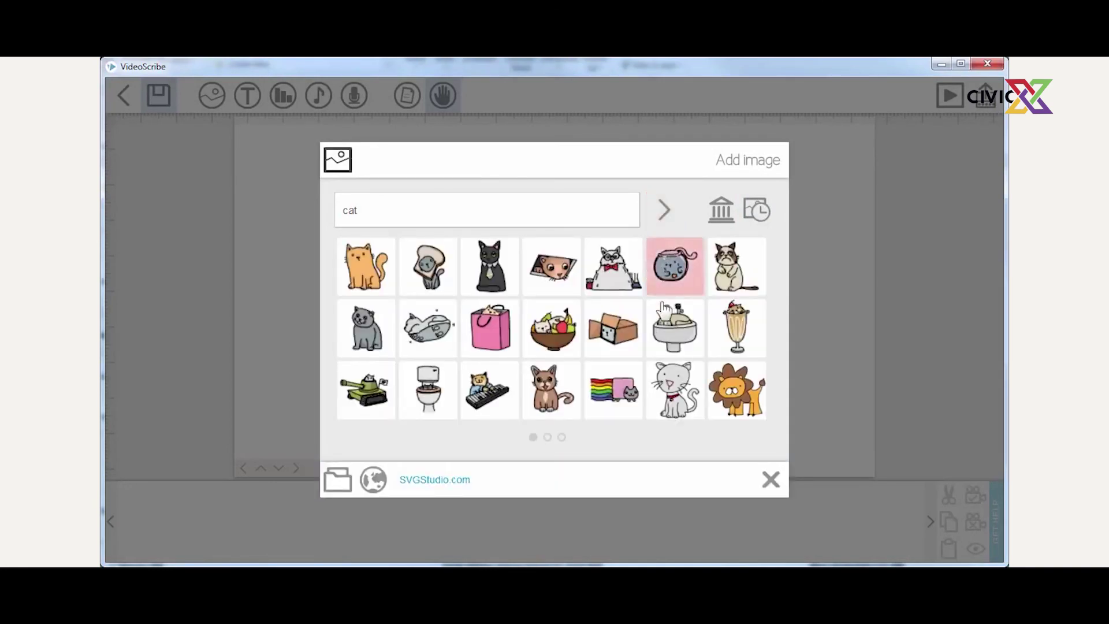
{"action": "left_click", "coordinate": [382, 271]}
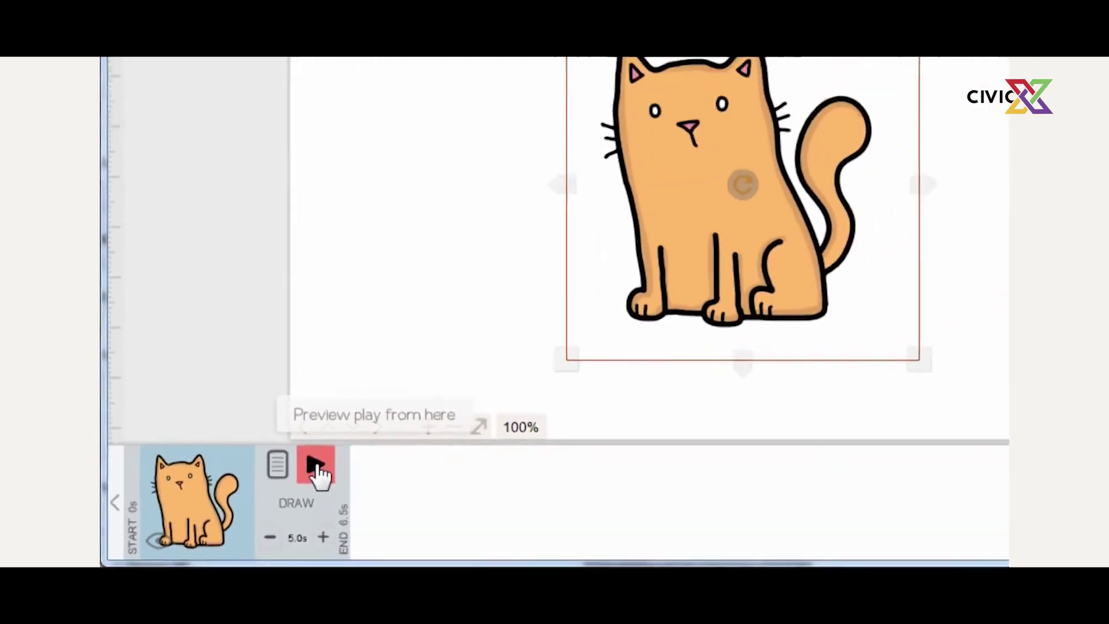
Preview the cat's drawing animation, and replay it with Zoom at end turned off.
{"action": "left_click", "coordinate": [412, 427]}
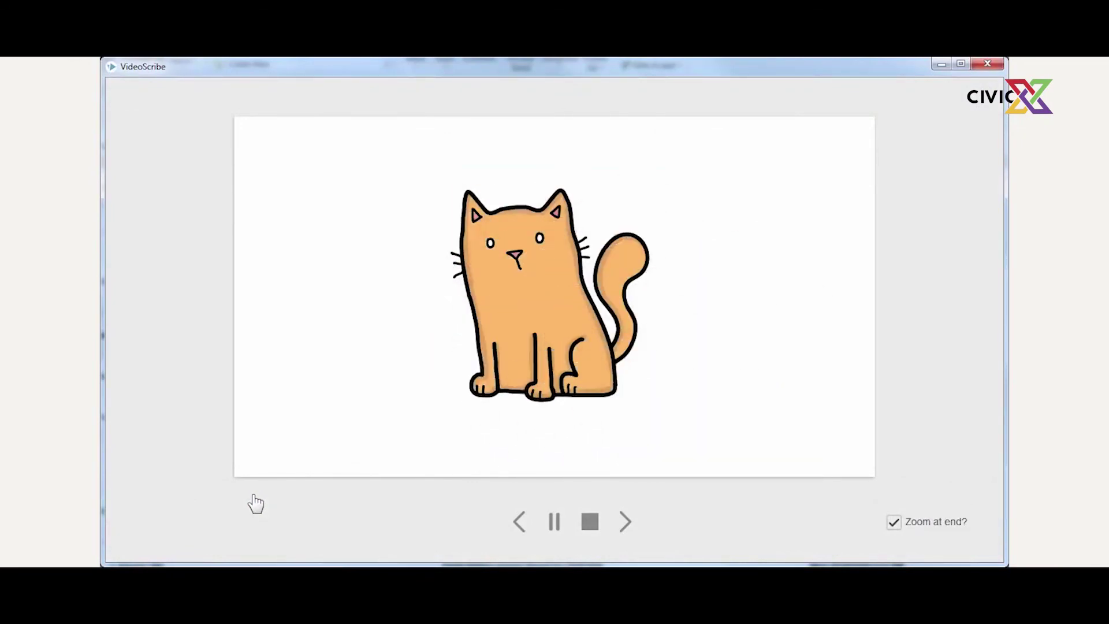
{"action": "left_click", "coordinate": [591, 521]}
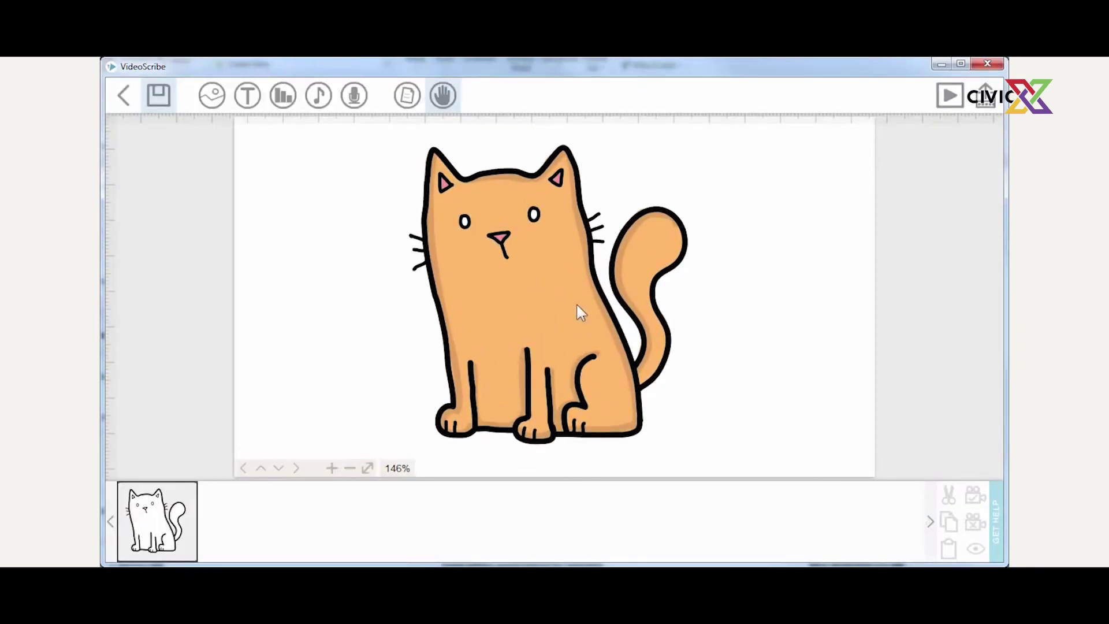
{"action": "left_click", "coordinate": [193, 503]}
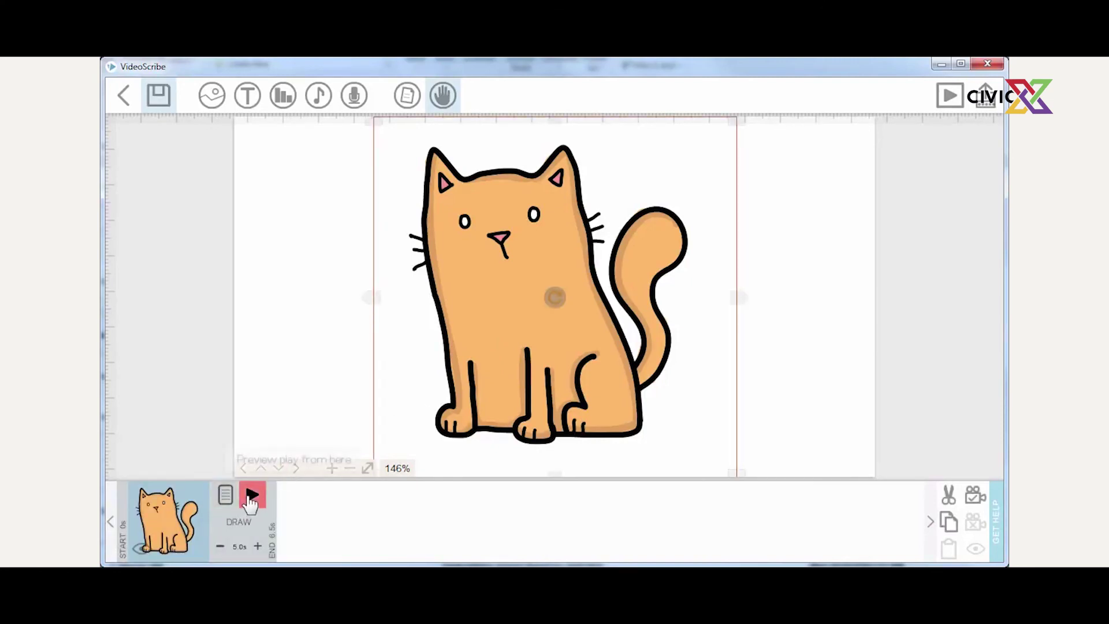
{"action": "left_click", "coordinate": [250, 495]}
{"action": "left_click", "coordinate": [893, 521]}
{"action": "left_click", "coordinate": [894, 522]}
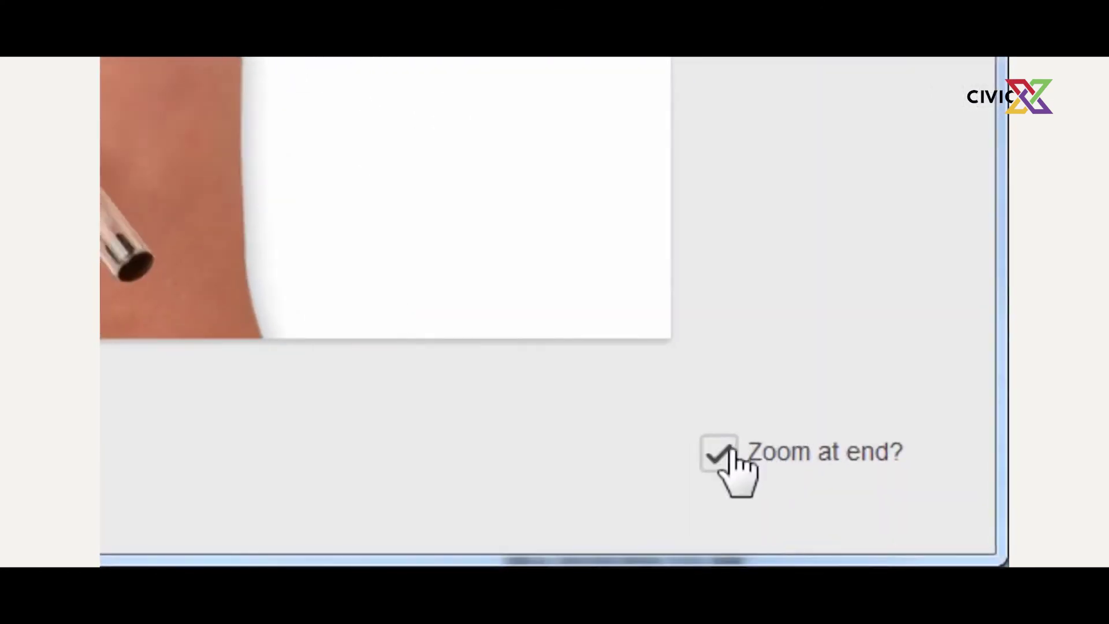
{"action": "left_click", "coordinate": [894, 522]}
{"action": "left_click", "coordinate": [722, 453]}
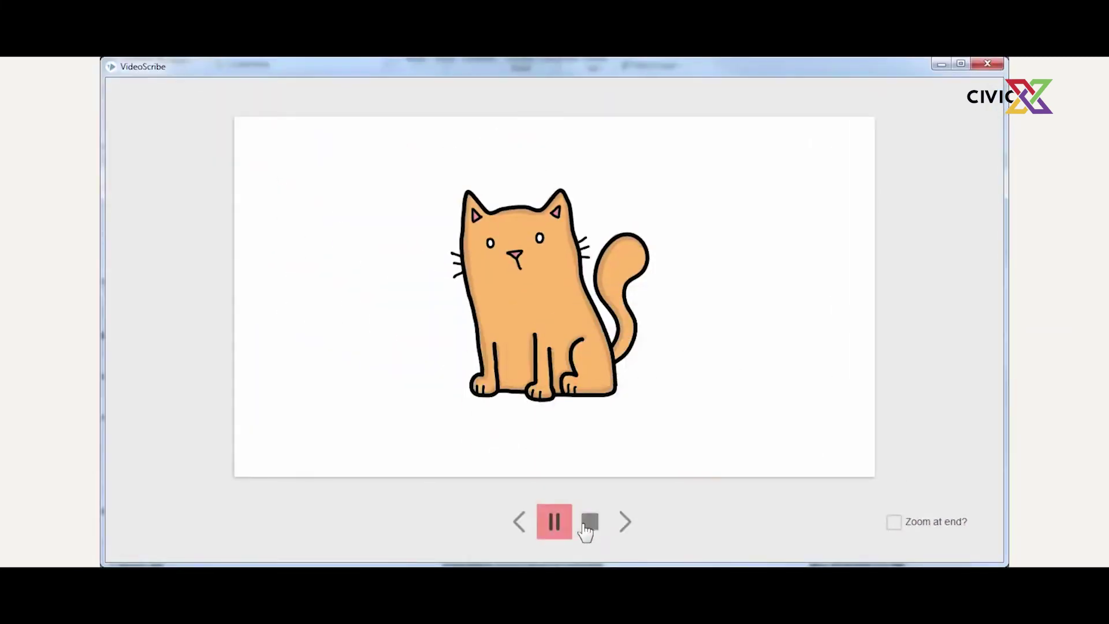
{"action": "left_click", "coordinate": [591, 522]}
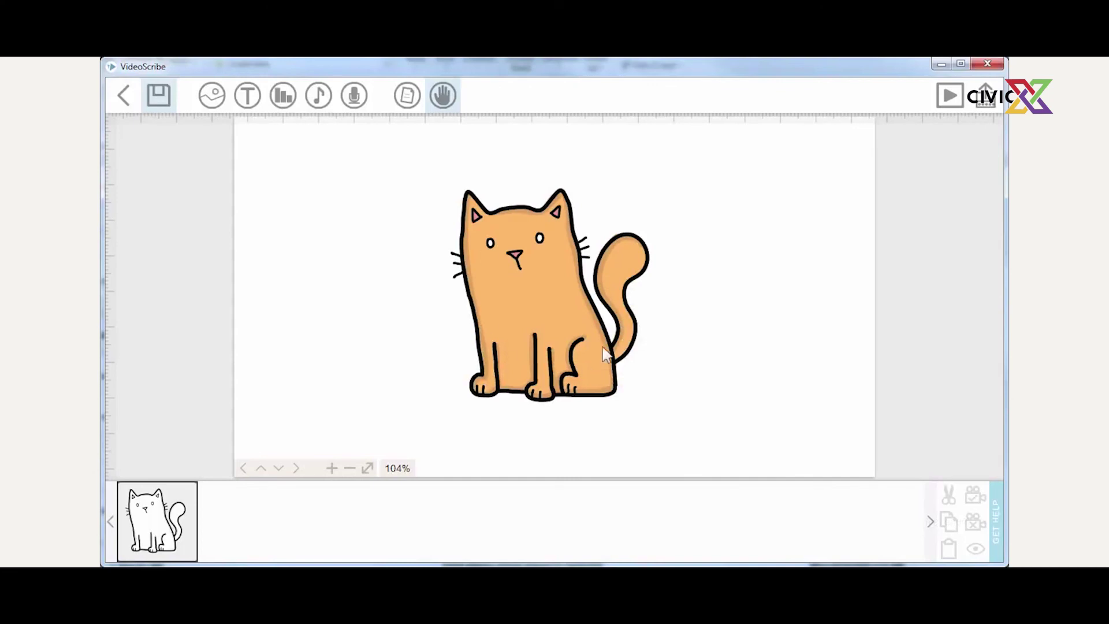
Set the cat's camera to the current canvas position.
{"action": "left_click", "coordinate": [553, 312]}
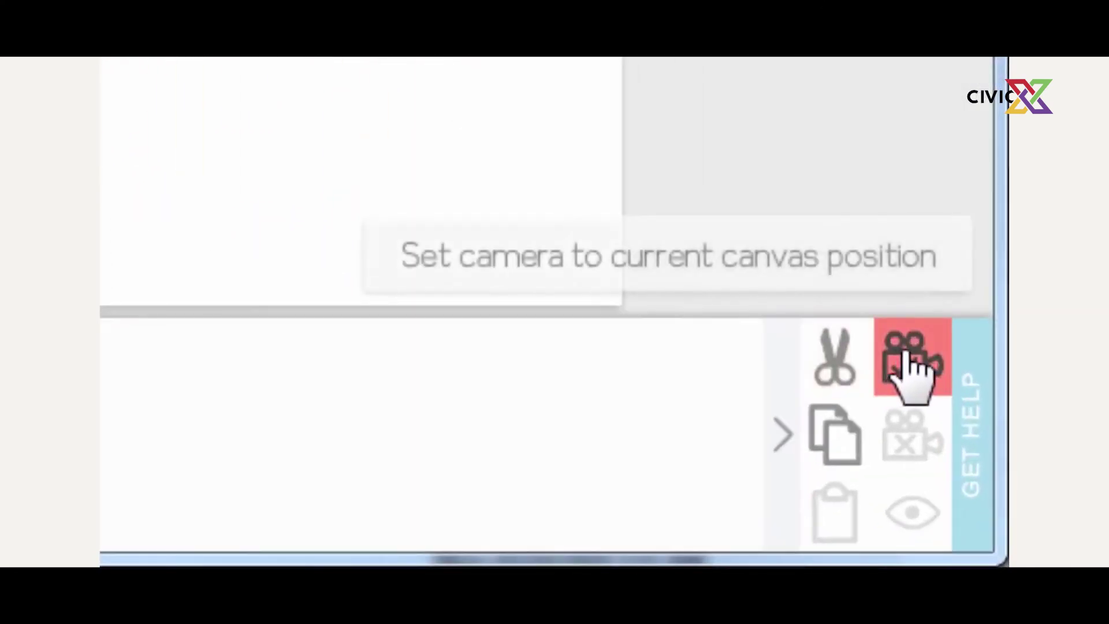
{"action": "left_click", "coordinate": [910, 370]}
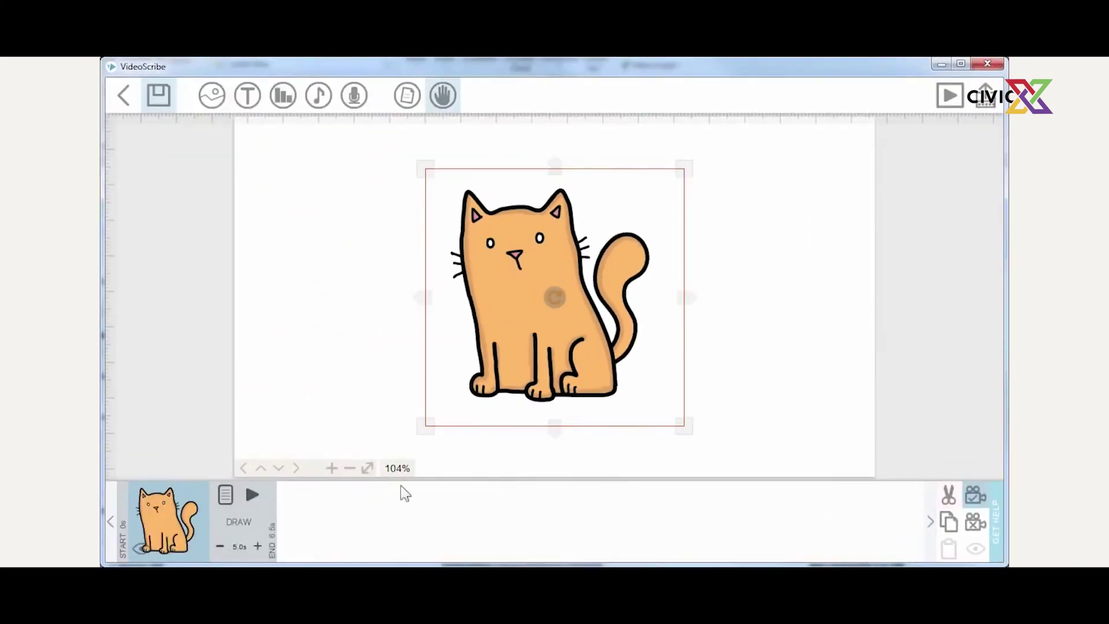
Shift the canvas left until the cat sits in the left half, leaving room beside it.
{"action": "left_click", "coordinate": [373, 378]}
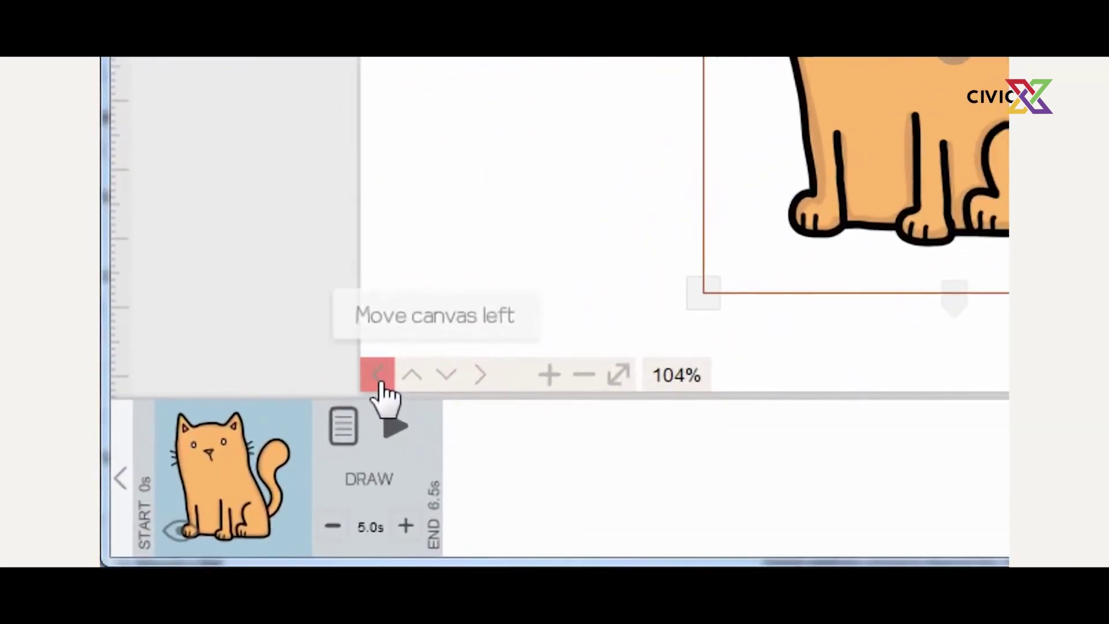
{"action": "left_click", "coordinate": [374, 378]}
{"action": "left_click", "coordinate": [374, 379]}
{"action": "left_click", "coordinate": [374, 378]}
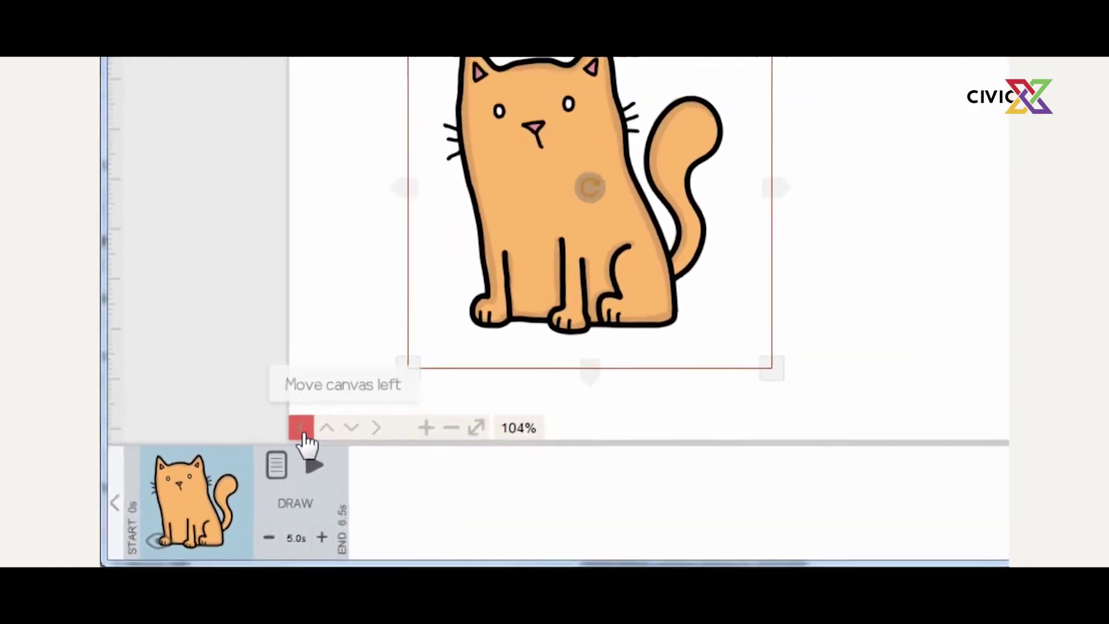
{"action": "left_click", "coordinate": [374, 378]}
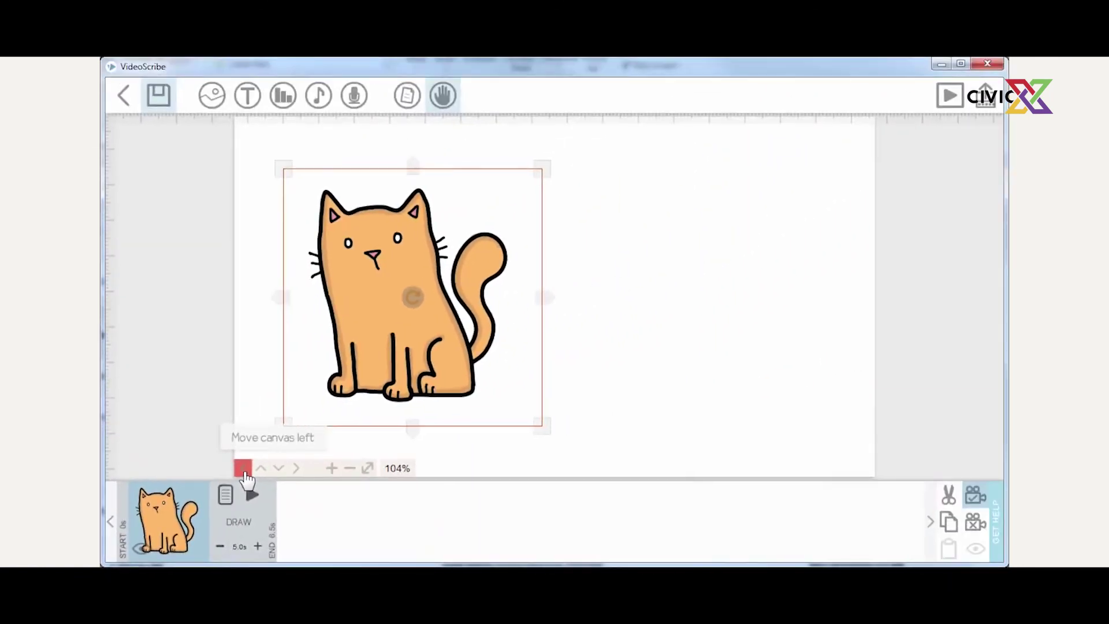
Search the image library for "dog" and add the brown puppy with dark ears to the canvas.
{"action": "left_click", "coordinate": [214, 99]}
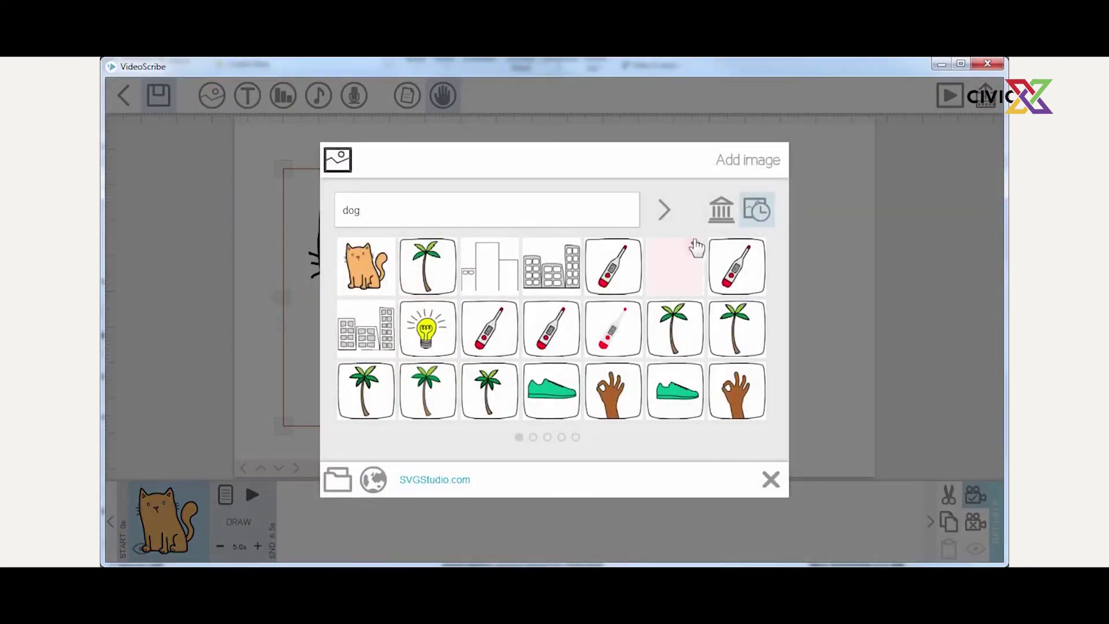
{"action": "left_click", "coordinate": [665, 209]}
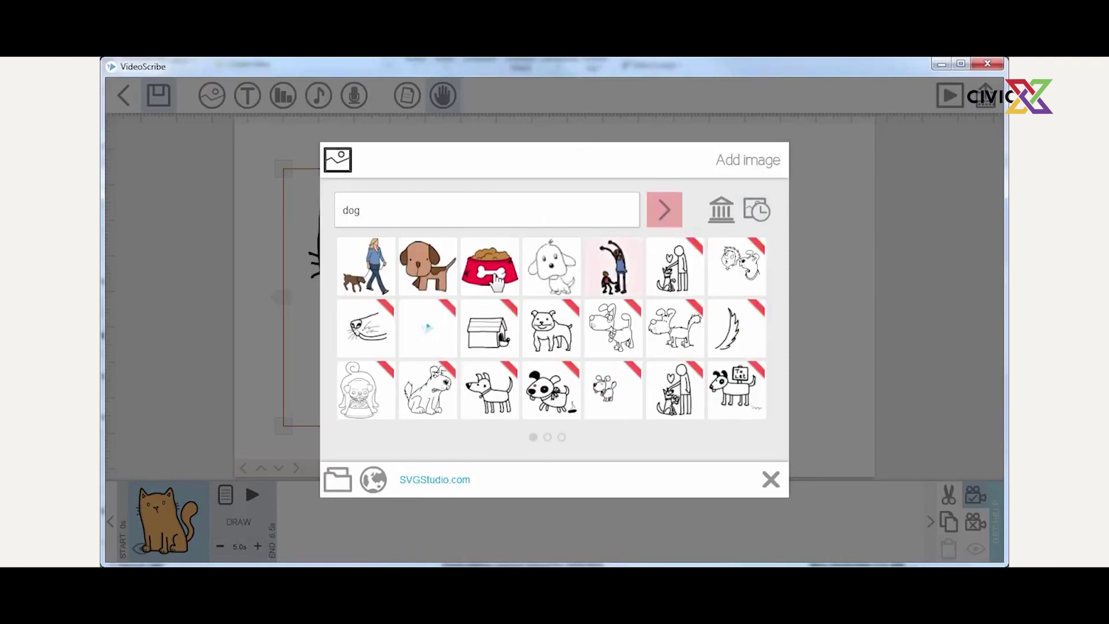
{"action": "left_click", "coordinate": [422, 267]}
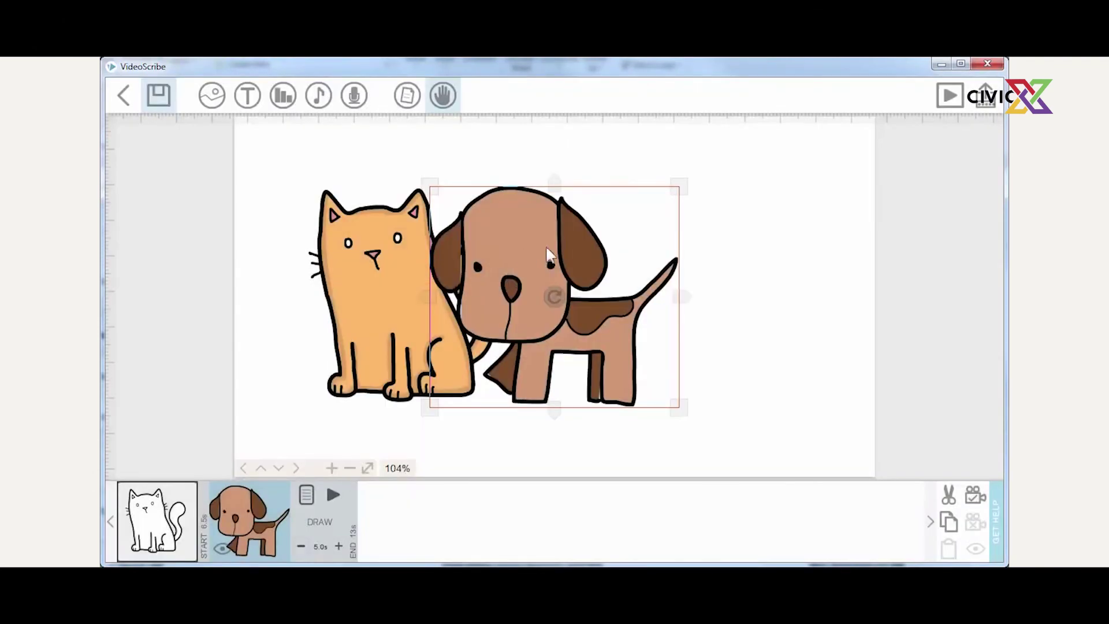
Move the dog to the empty area right of the cat and shrink it to roughly two-thirds size.
{"action": "left_click_drag", "start_coordinate": [548, 254], "coordinate": [693, 254]}
{"action": "left_click_drag", "start_coordinate": [831, 190], "coordinate": [784, 258]}
{"action": "left_click_drag", "start_coordinate": [697, 252], "coordinate": [674, 278]}
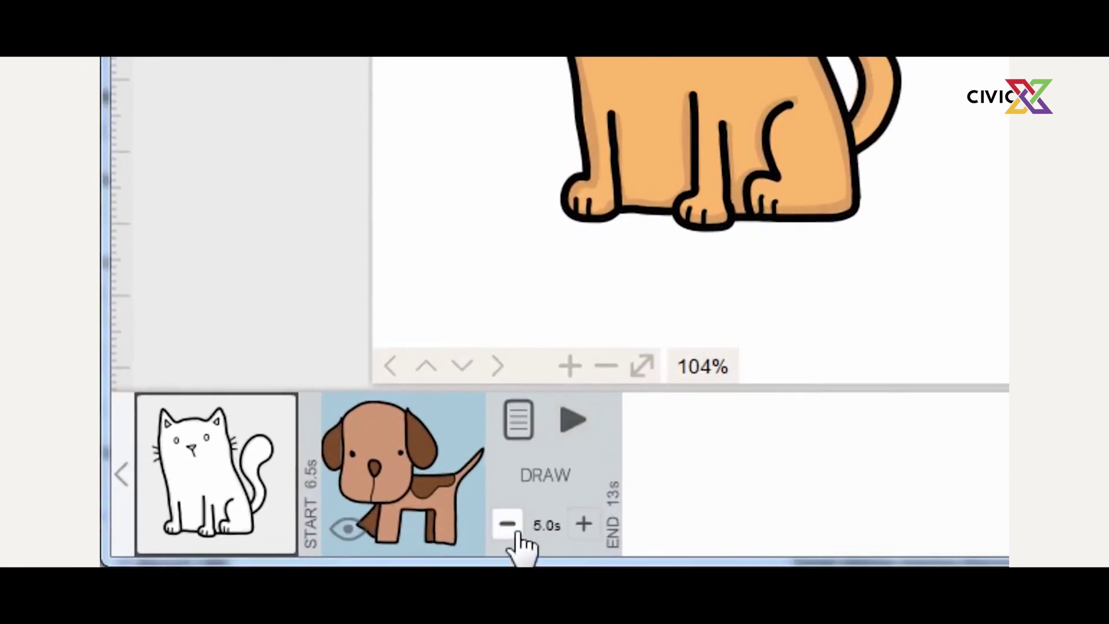
Set the dog's draw time to 2.0 s and its camera to the current canvas position.
{"action": "left_click", "coordinate": [508, 525]}
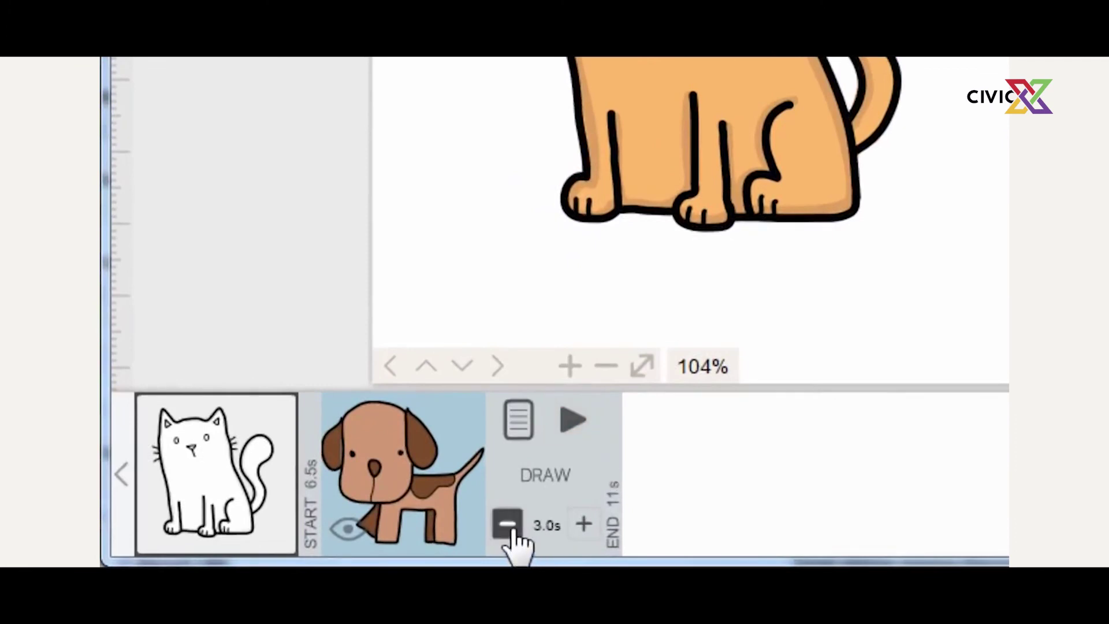
{"action": "left_click", "coordinate": [508, 525]}
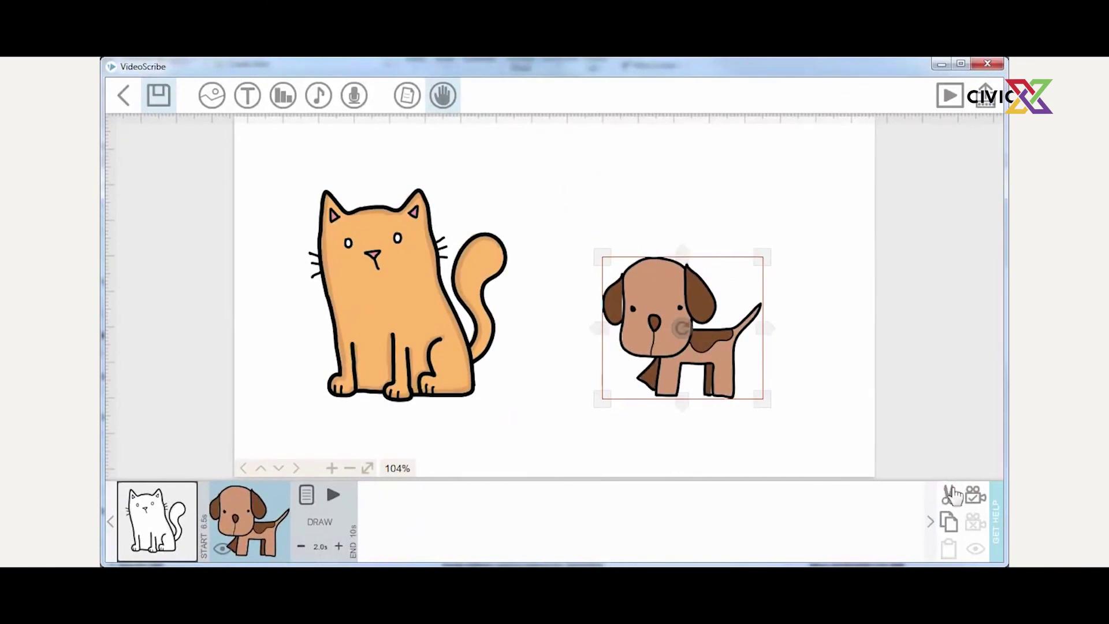
{"action": "left_click", "coordinate": [975, 495]}
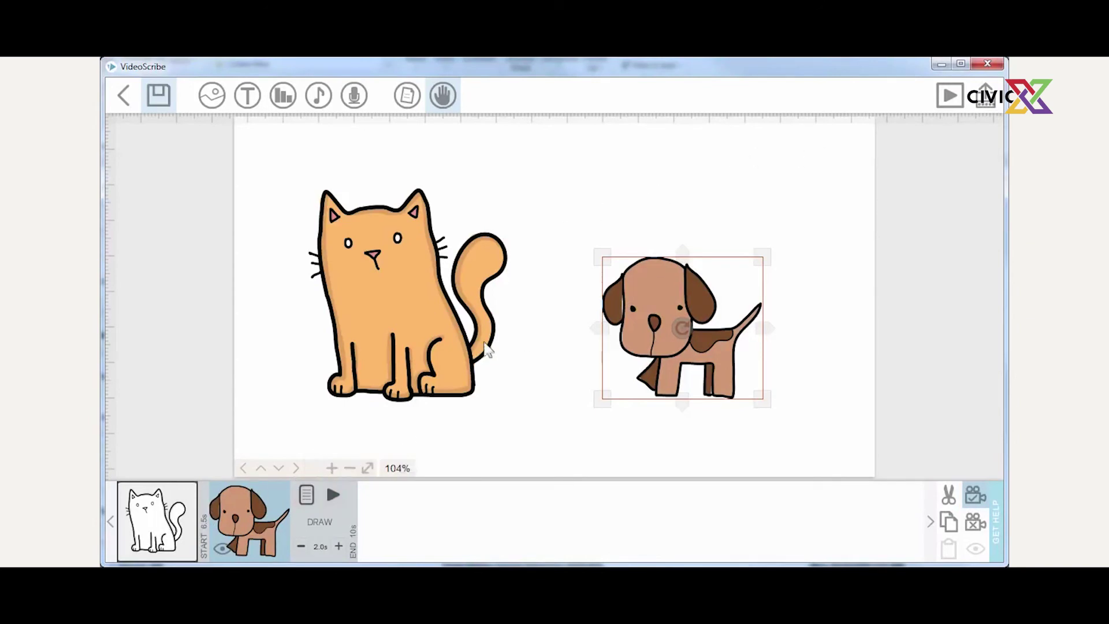
Preview the scribe, and look over the dog's animate, pause and transition settings in its image properties.
{"action": "left_click", "coordinate": [951, 99]}
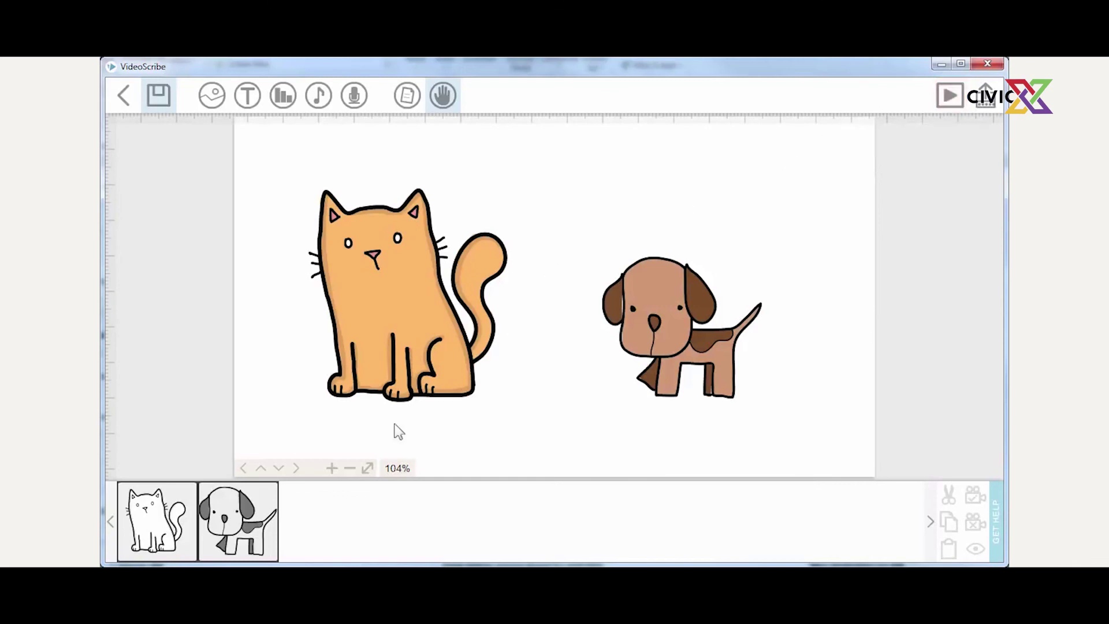
{"action": "left_click", "coordinate": [248, 516]}
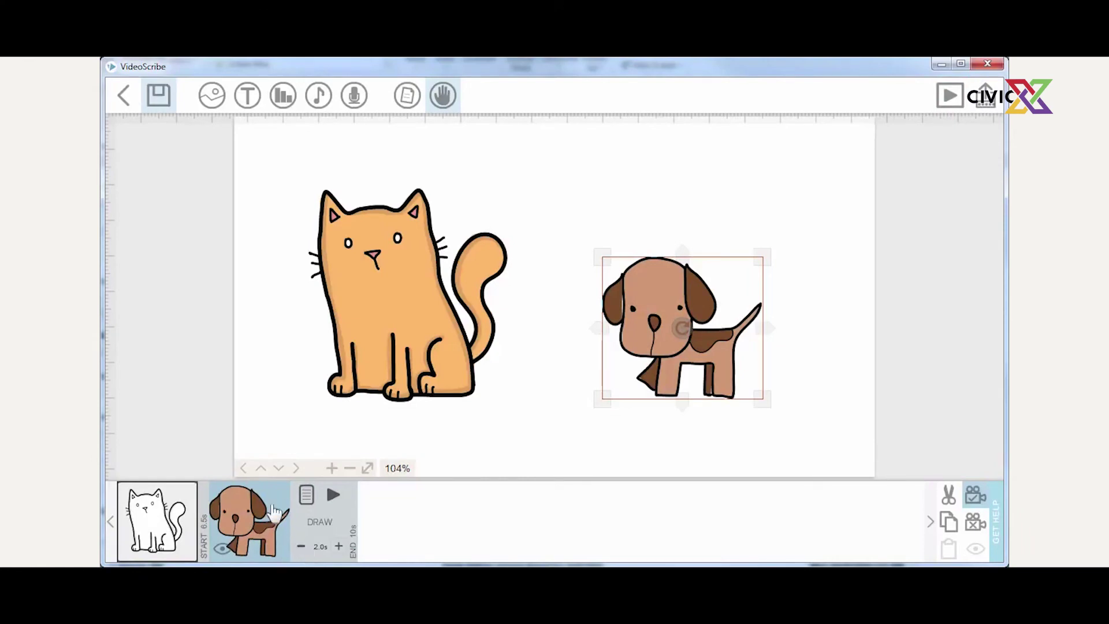
{"action": "left_click", "coordinate": [306, 496]}
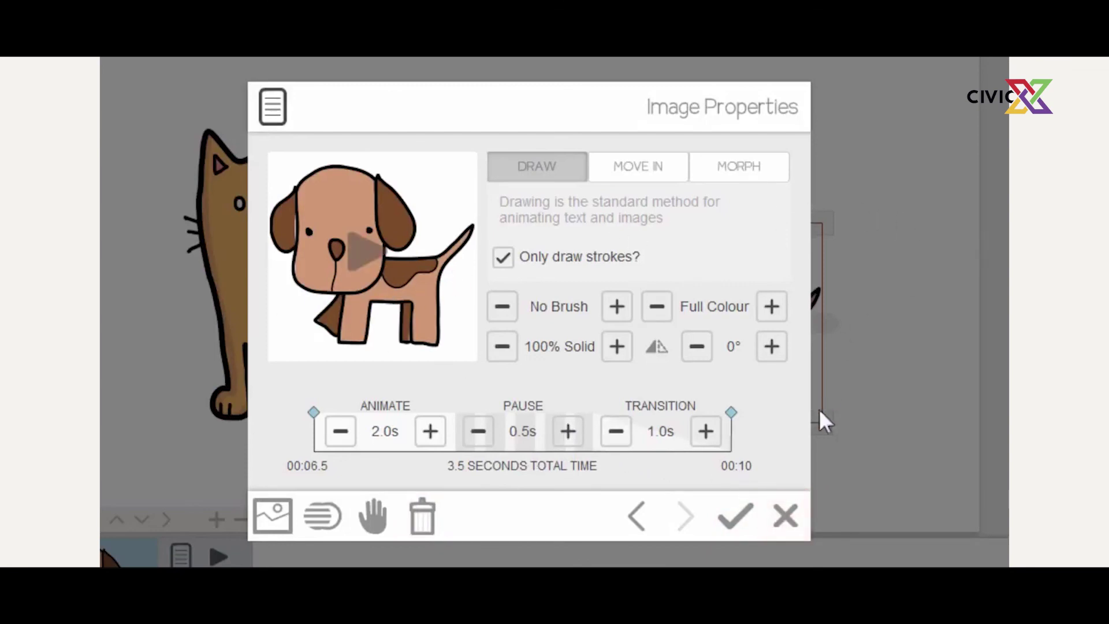
{"action": "left_click", "coordinate": [785, 516]}
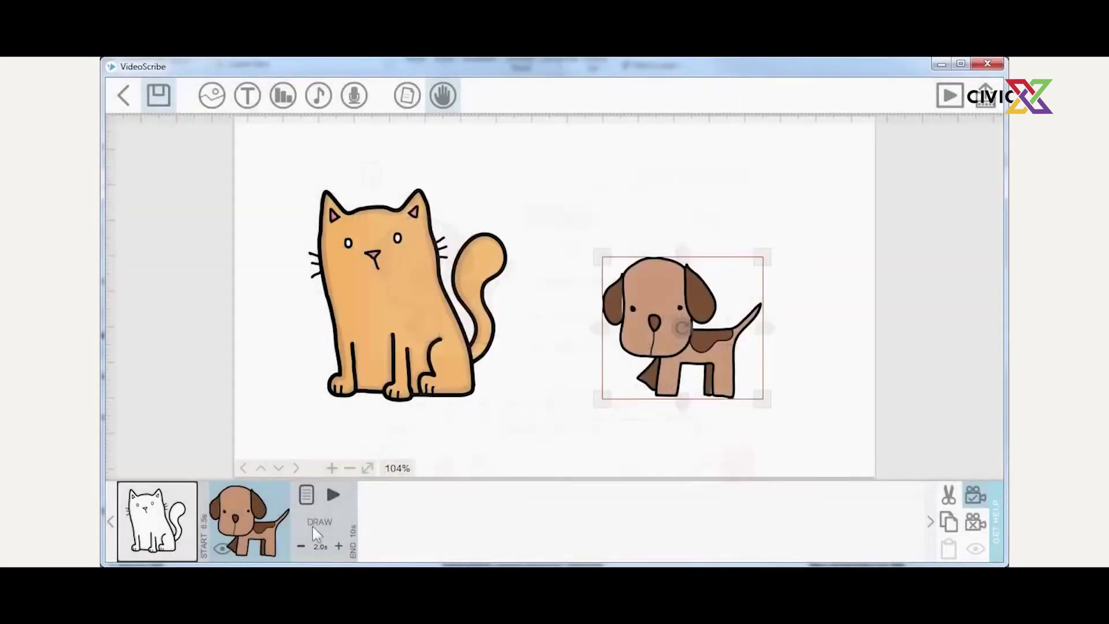
Set the animate time in the cat's image properties to 2.0 s.
{"action": "left_click", "coordinate": [185, 523]}
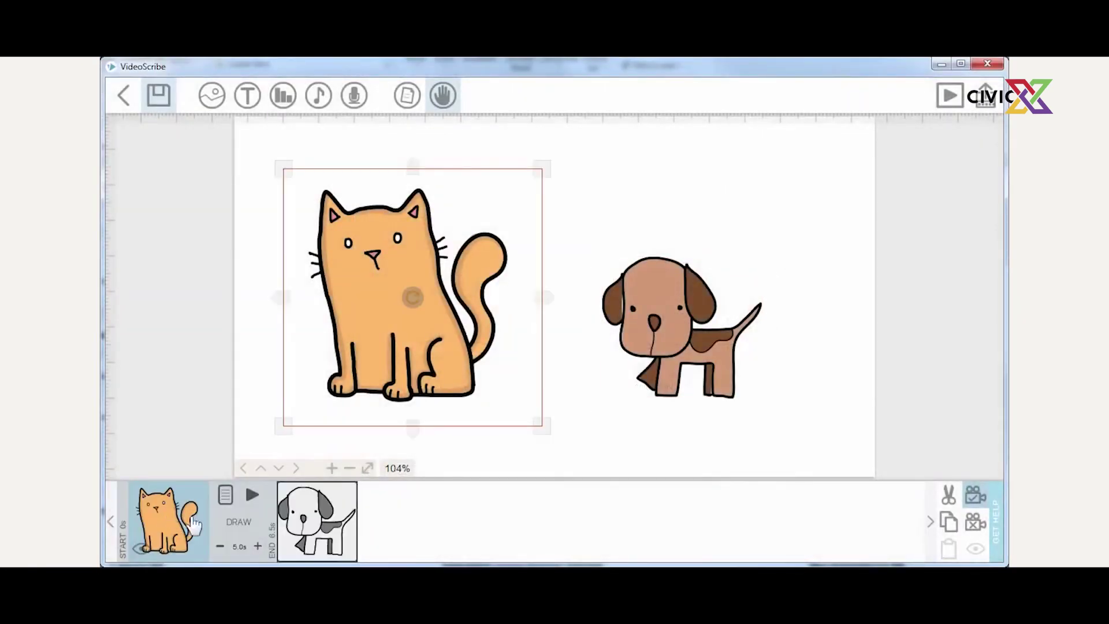
{"action": "left_click", "coordinate": [228, 498]}
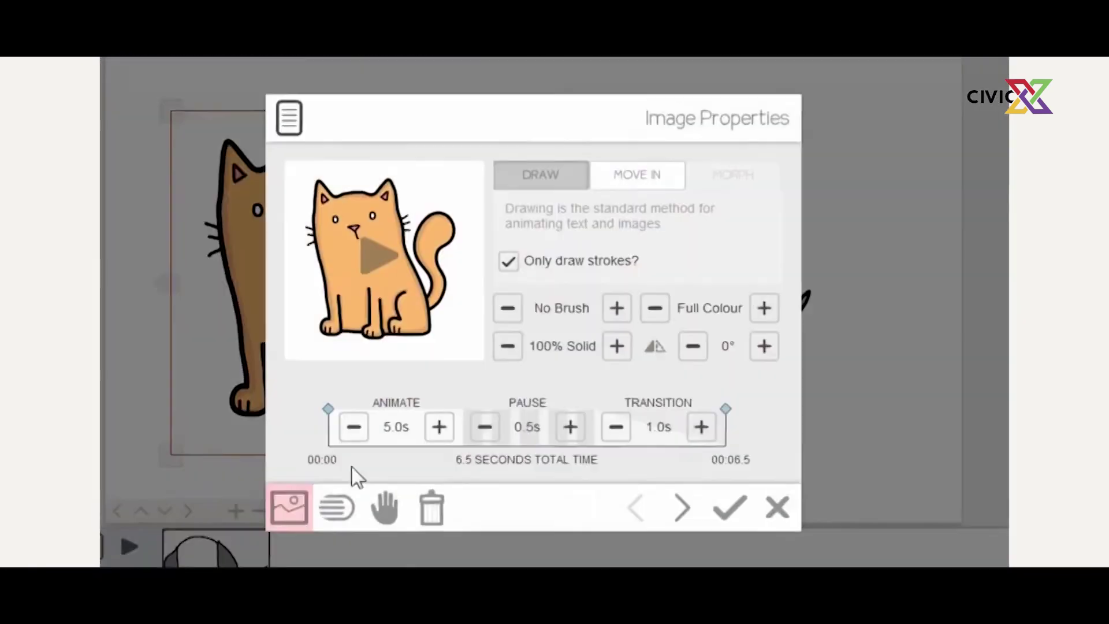
{"action": "left_click", "coordinate": [354, 426]}
{"action": "left_click", "coordinate": [354, 427]}
{"action": "left_click", "coordinate": [353, 426]}
{"action": "left_click", "coordinate": [354, 427]}
{"action": "left_click", "coordinate": [354, 426]}
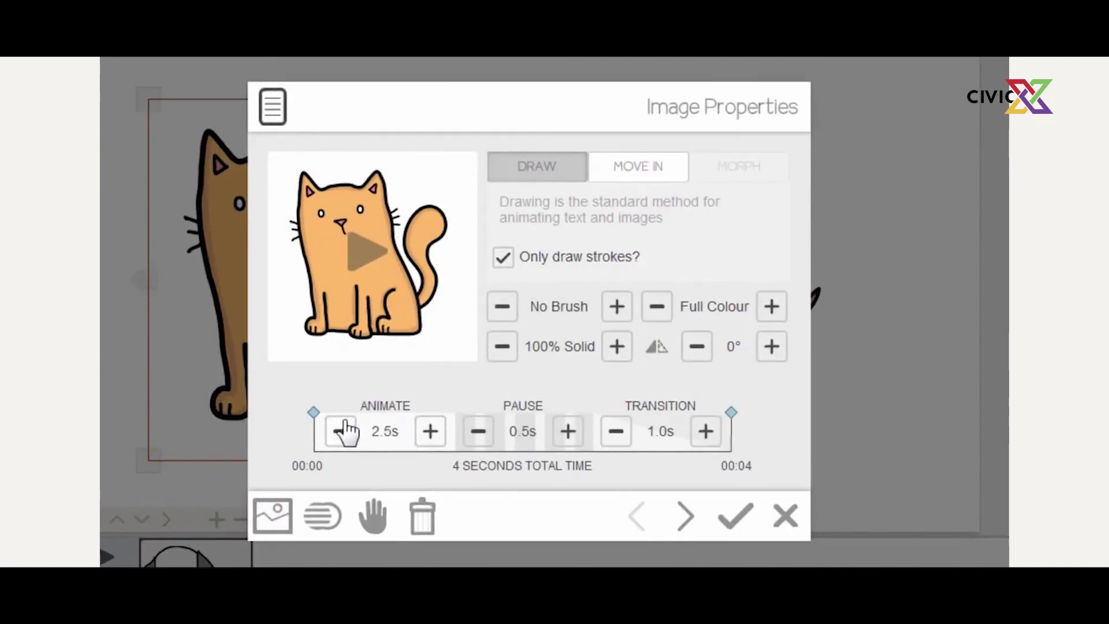
{"action": "left_click", "coordinate": [354, 426]}
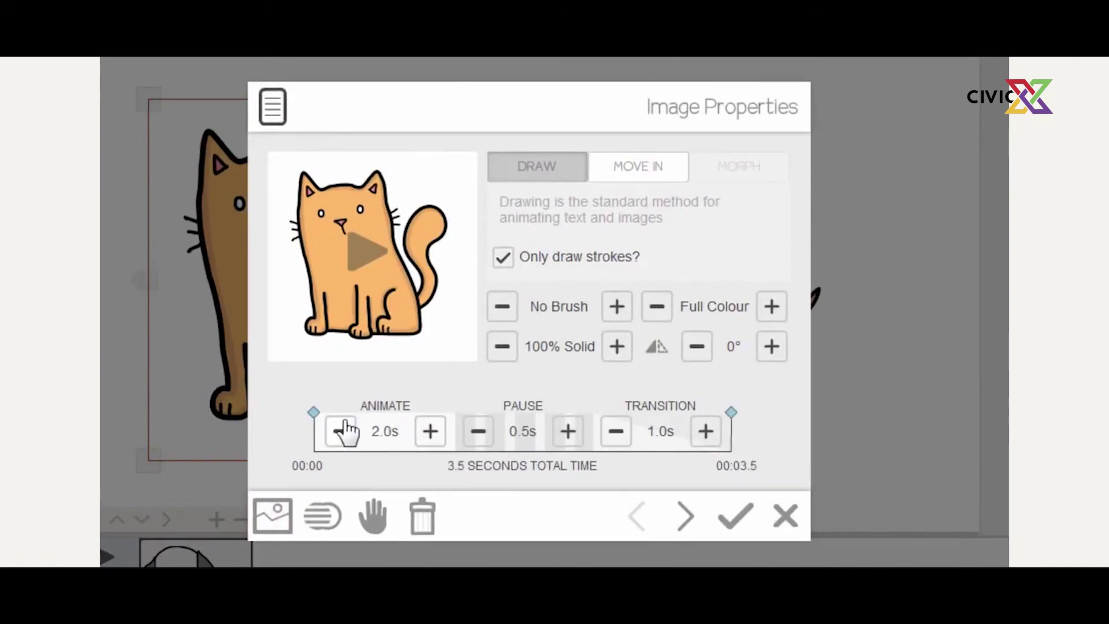
Set the cat's transition time to 3.0 s and apply the image properties.
{"action": "left_click", "coordinate": [706, 432]}
{"action": "left_click", "coordinate": [706, 432]}
{"action": "left_click", "coordinate": [706, 432]}
{"action": "left_click", "coordinate": [706, 432]}
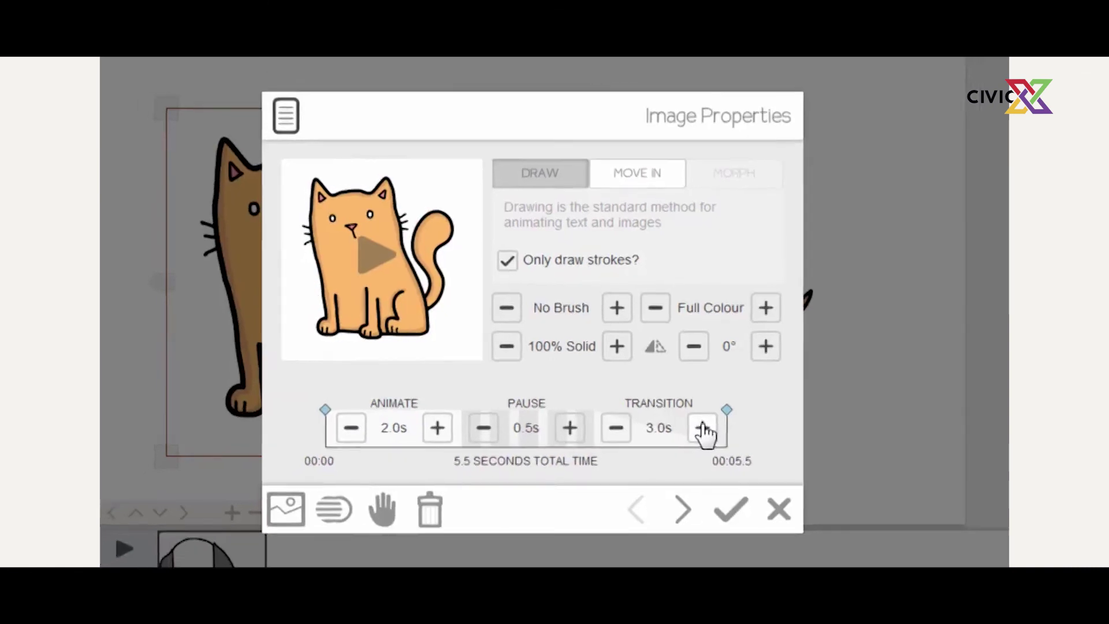
{"action": "left_click", "coordinate": [730, 509]}
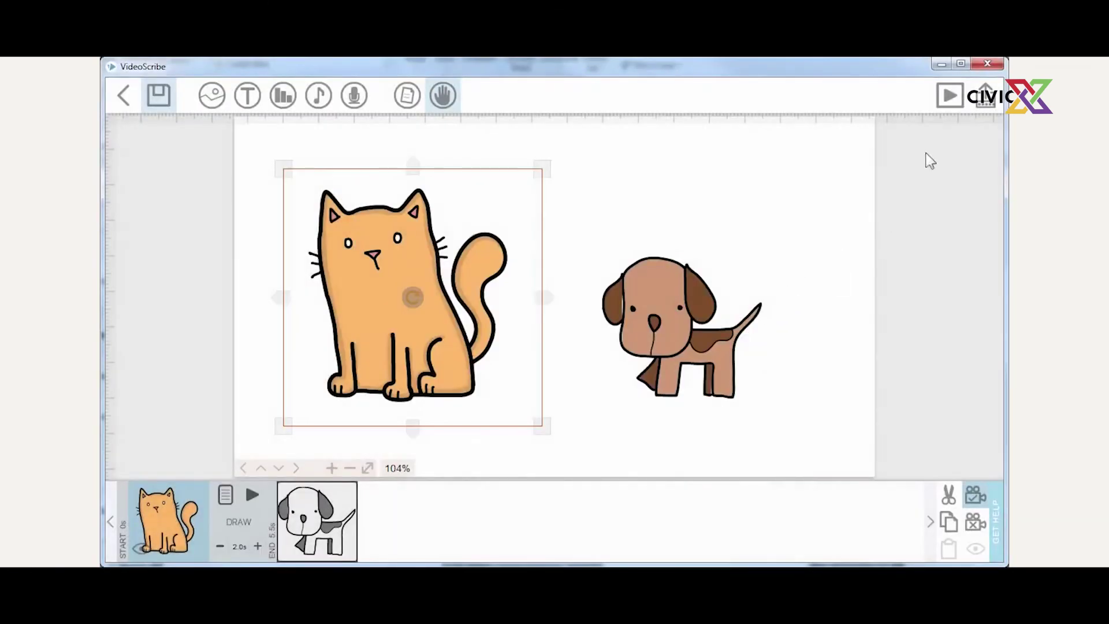
Play the whole scribe to check the cat's and dog's new timing, and stop the preview.
{"action": "left_click", "coordinate": [951, 96]}
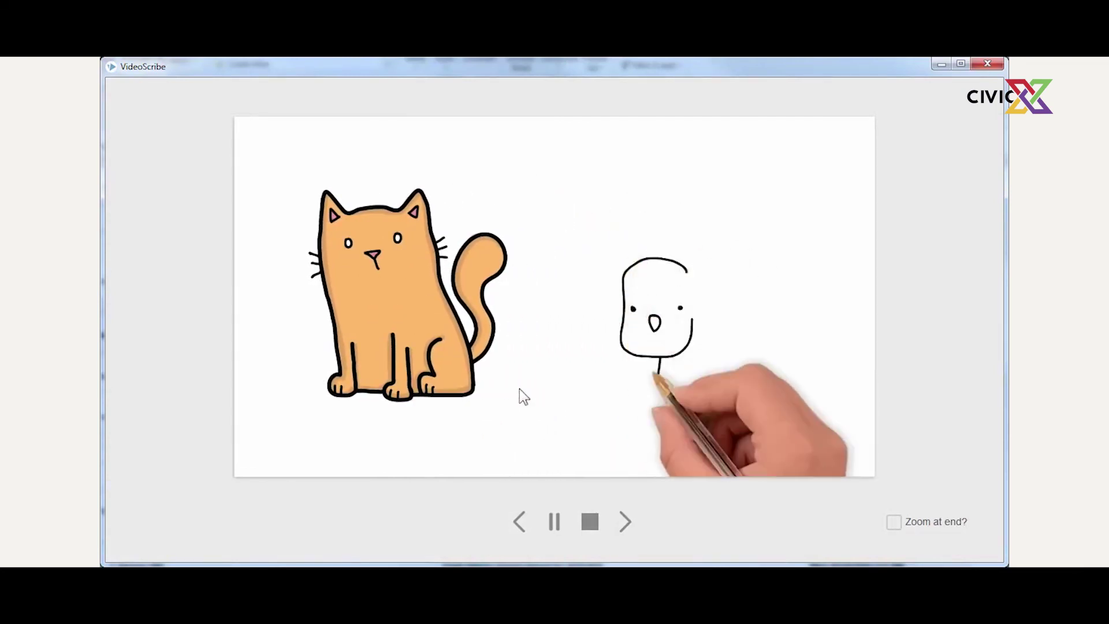
{"action": "left_click", "coordinate": [601, 534]}
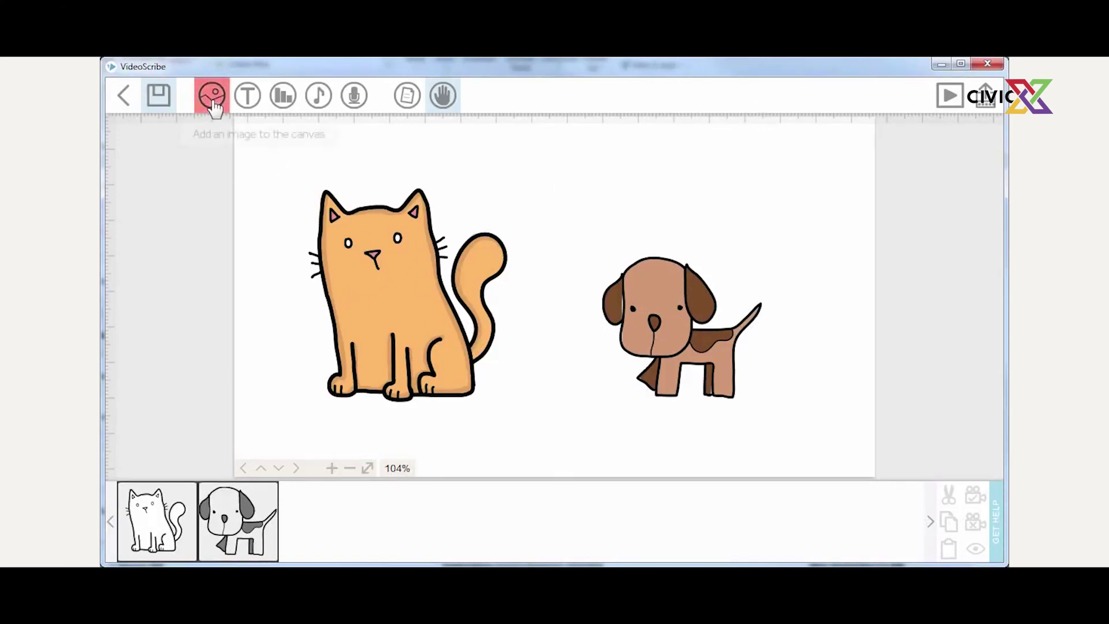
Open the saved scribe named Sample Scribe from the base folder.
{"action": "left_click", "coordinate": [690, 331]}
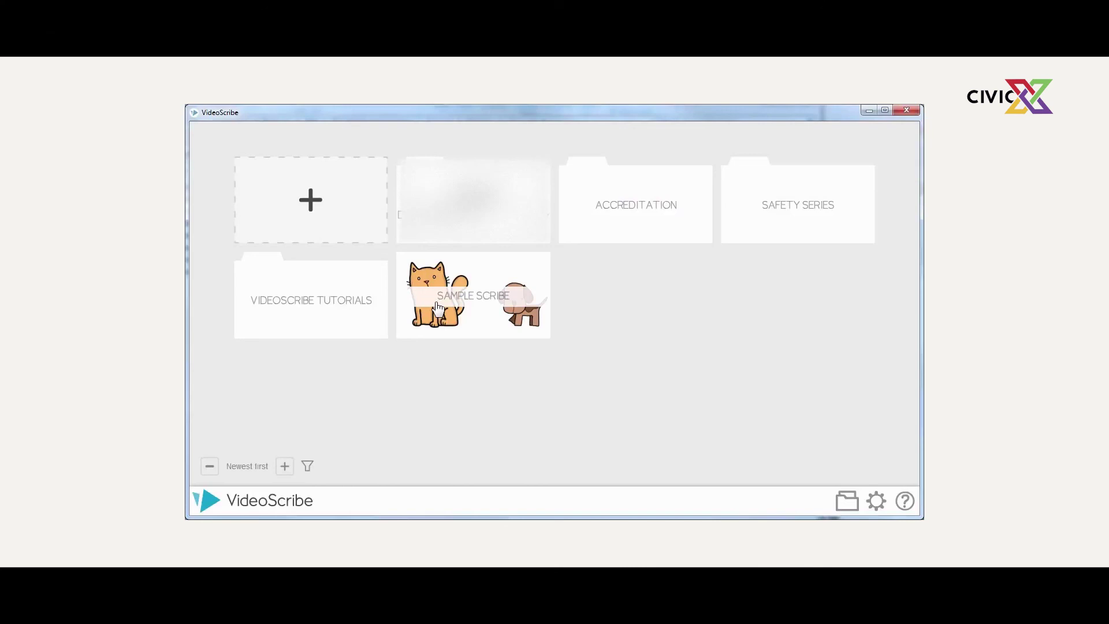
{"action": "left_click", "coordinate": [483, 301]}
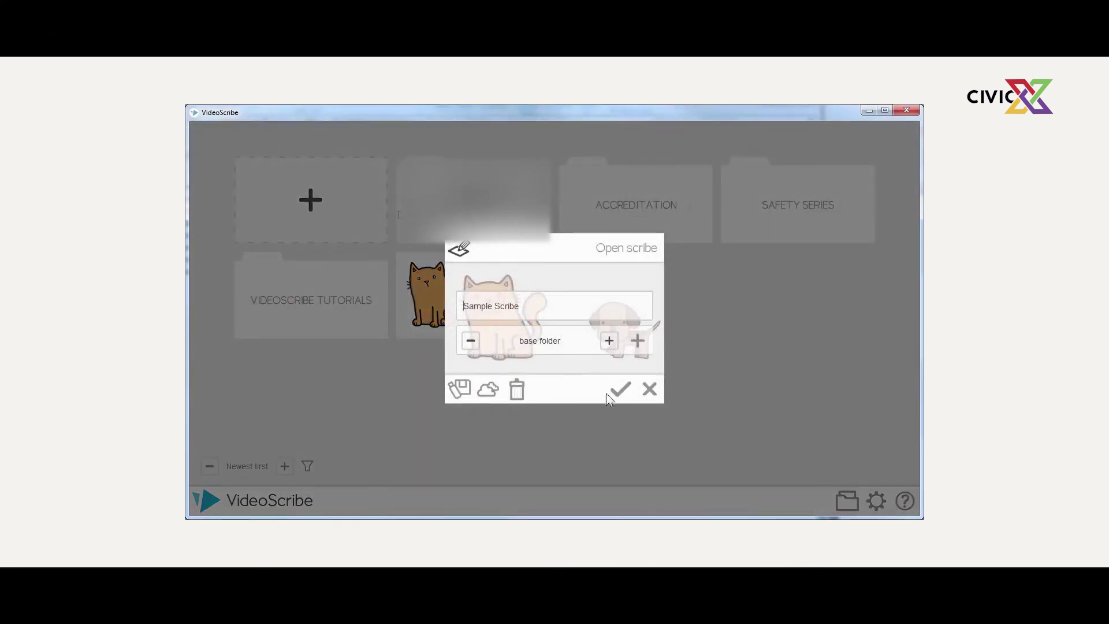
{"action": "left_click", "coordinate": [620, 395]}
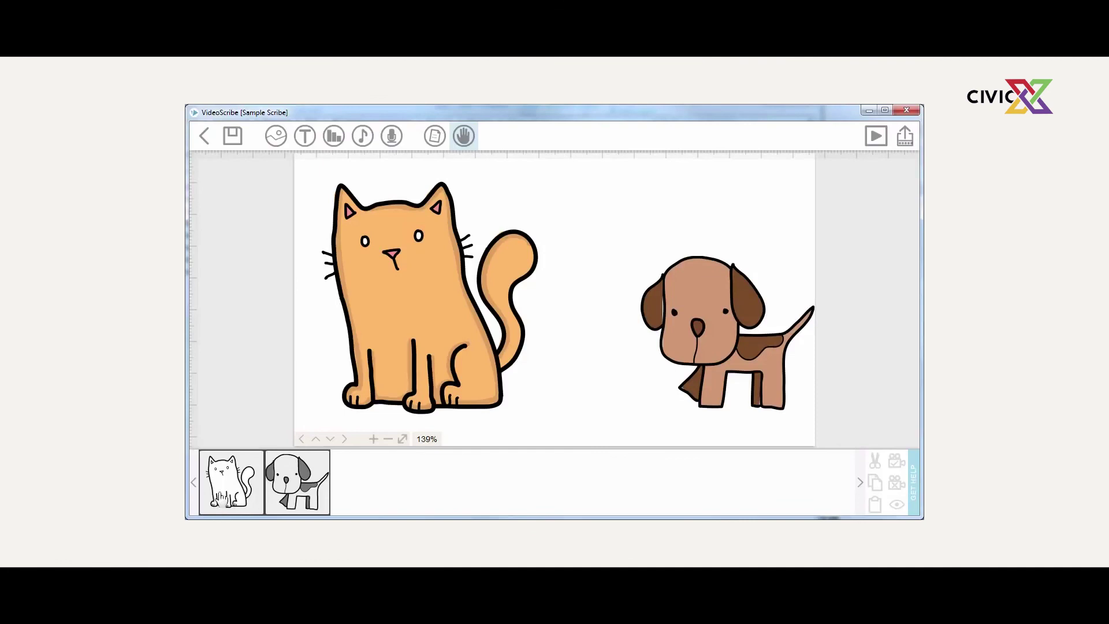
Search the image library for "mouse" and add the brown long-tailed mouse directly after the cat in the timeline.
{"action": "left_click", "coordinate": [306, 490]}
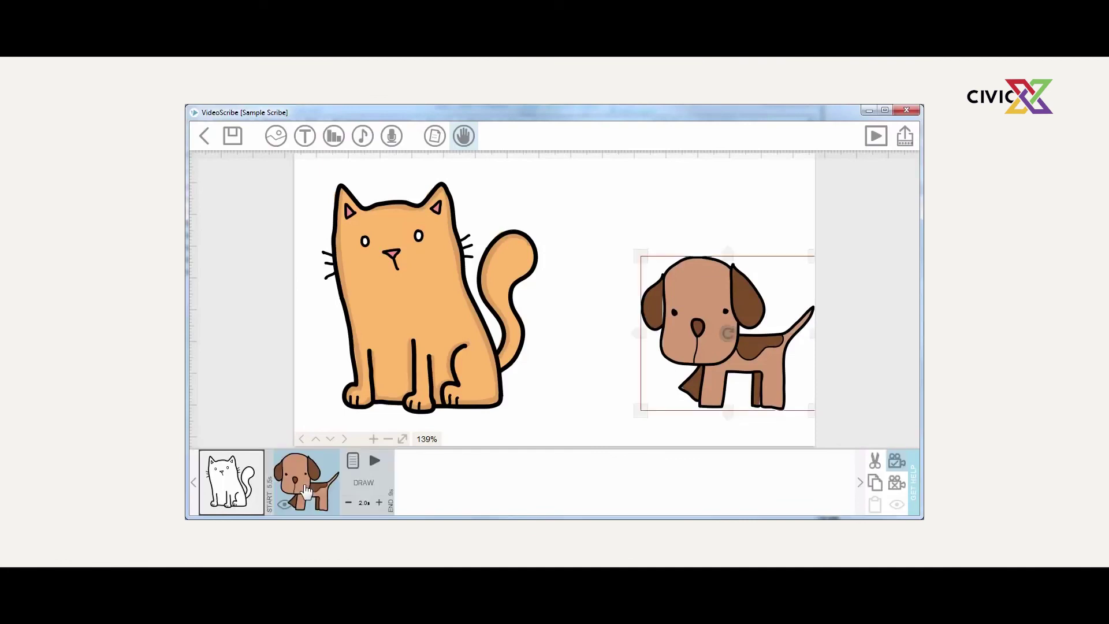
{"action": "left_click", "coordinate": [247, 481]}
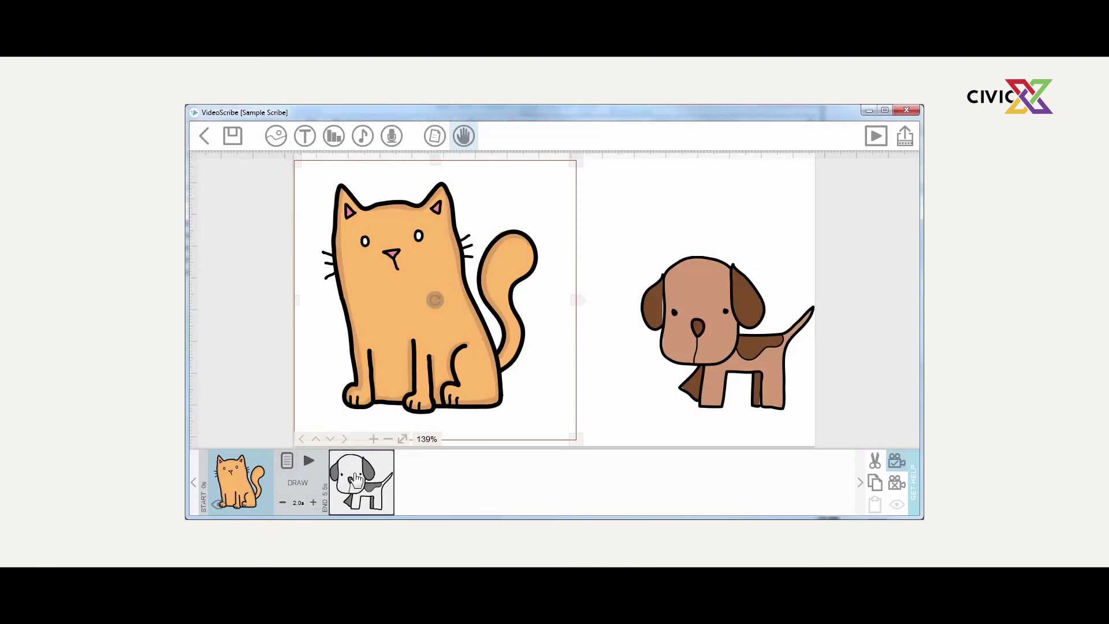
{"action": "left_click", "coordinate": [275, 139]}
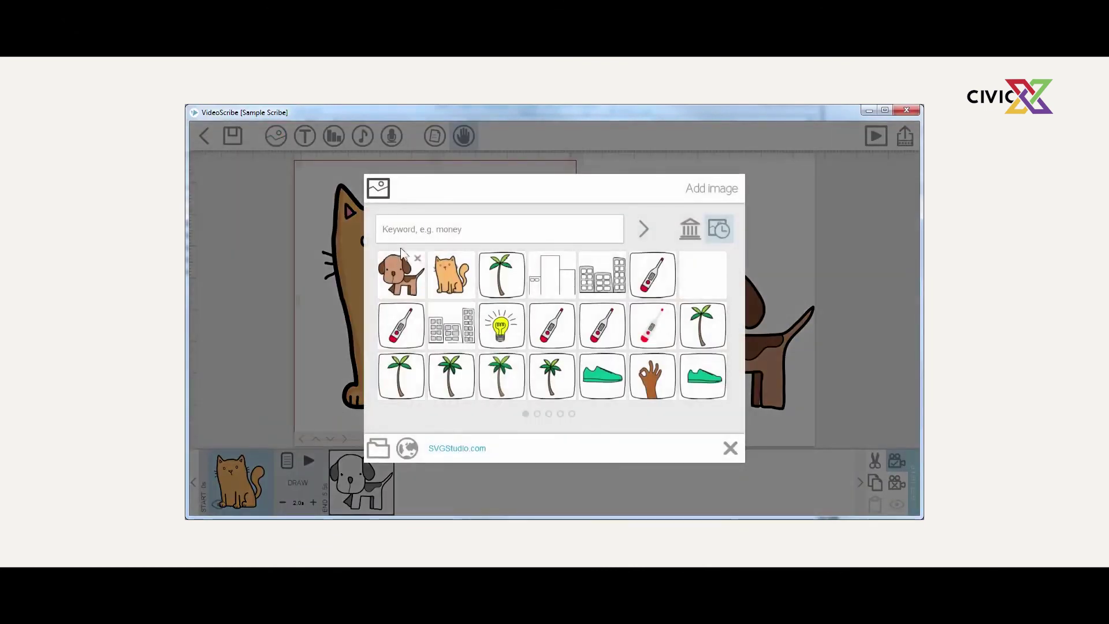
{"action": "type", "text": "mouse"}
{"action": "left_click", "coordinate": [646, 231]}
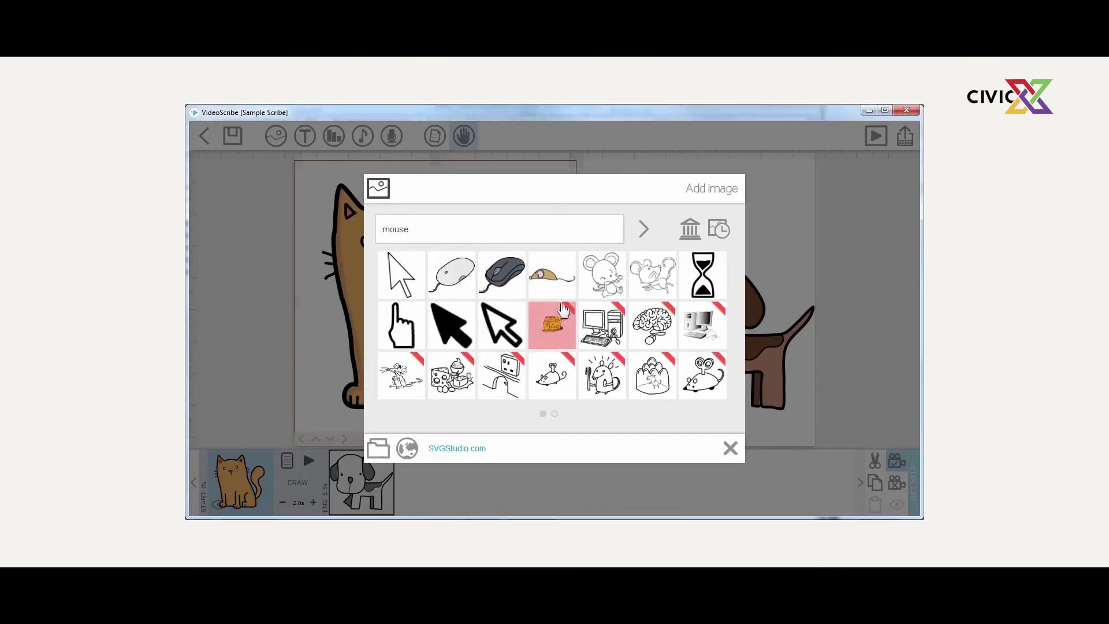
{"action": "left_click", "coordinate": [561, 281]}
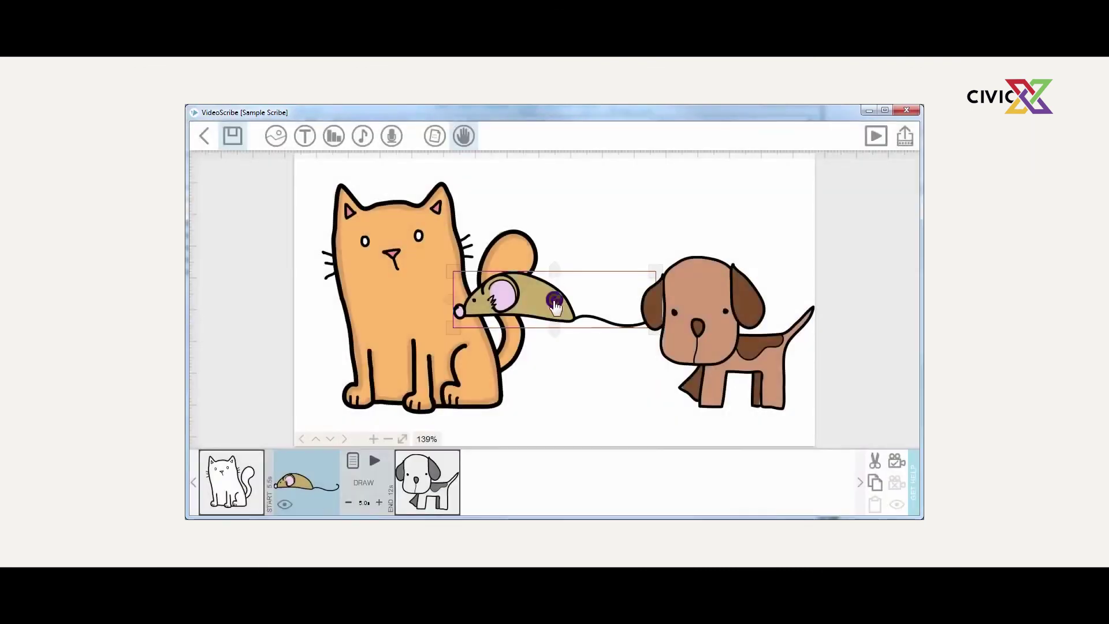
Place the mouse near the ground between the cat and the dog, and shrink it to about half size.
{"action": "left_click_drag", "start_coordinate": [561, 321], "coordinate": [621, 413]}
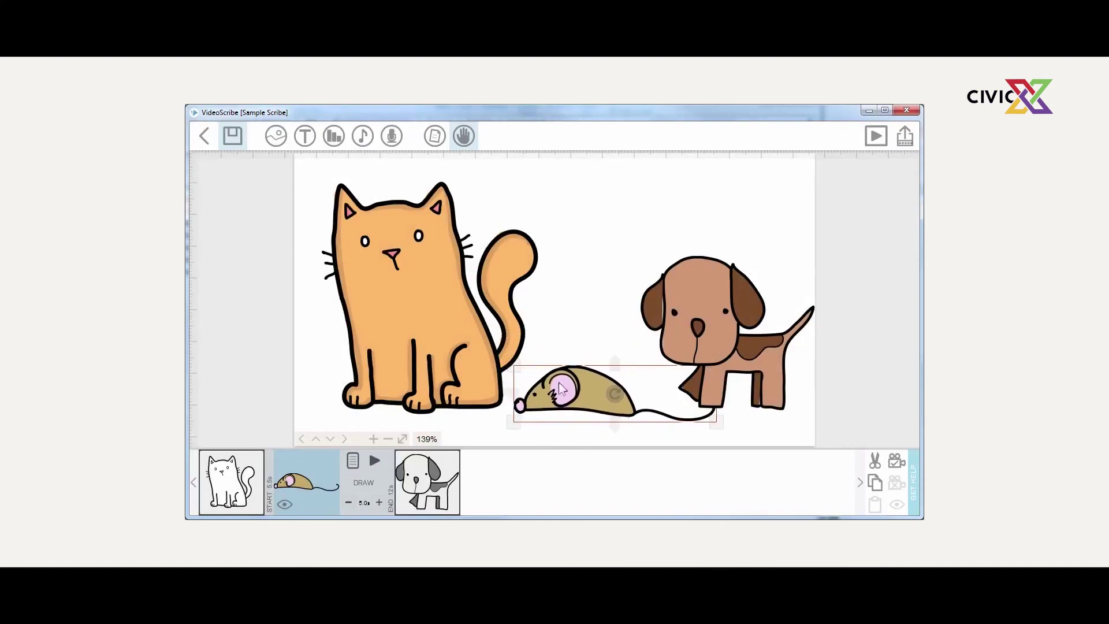
{"action": "left_click_drag", "start_coordinate": [513, 364], "coordinate": [587, 386]}
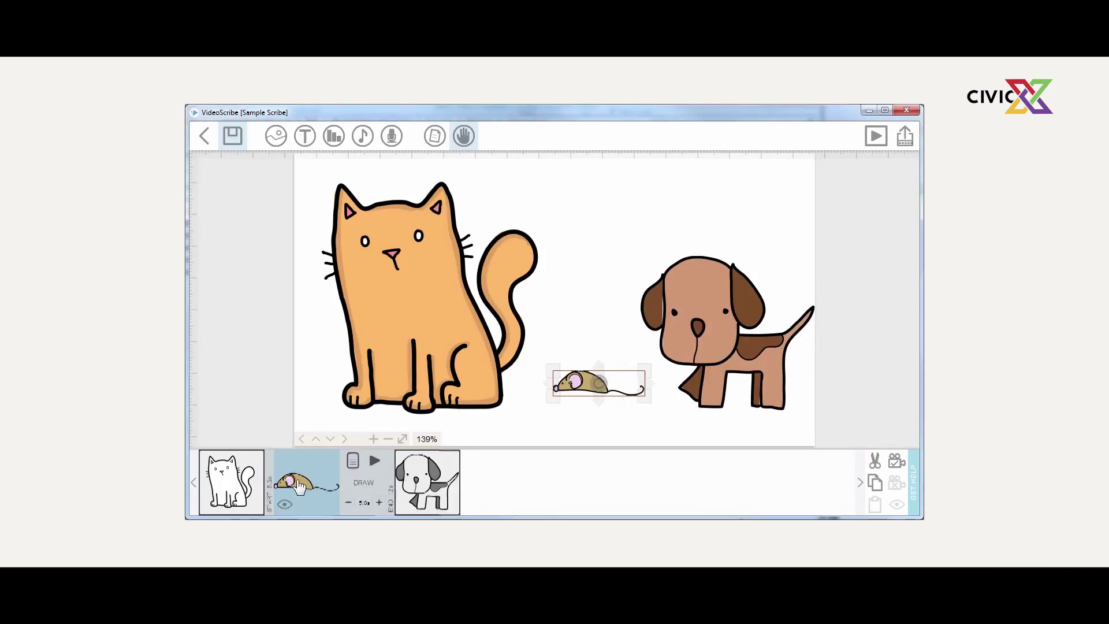
Reorder the timeline so the mouse follows the dog, and set the mouse's camera to the current canvas position.
{"action": "left_click_drag", "start_coordinate": [299, 487], "coordinate": [384, 481]}
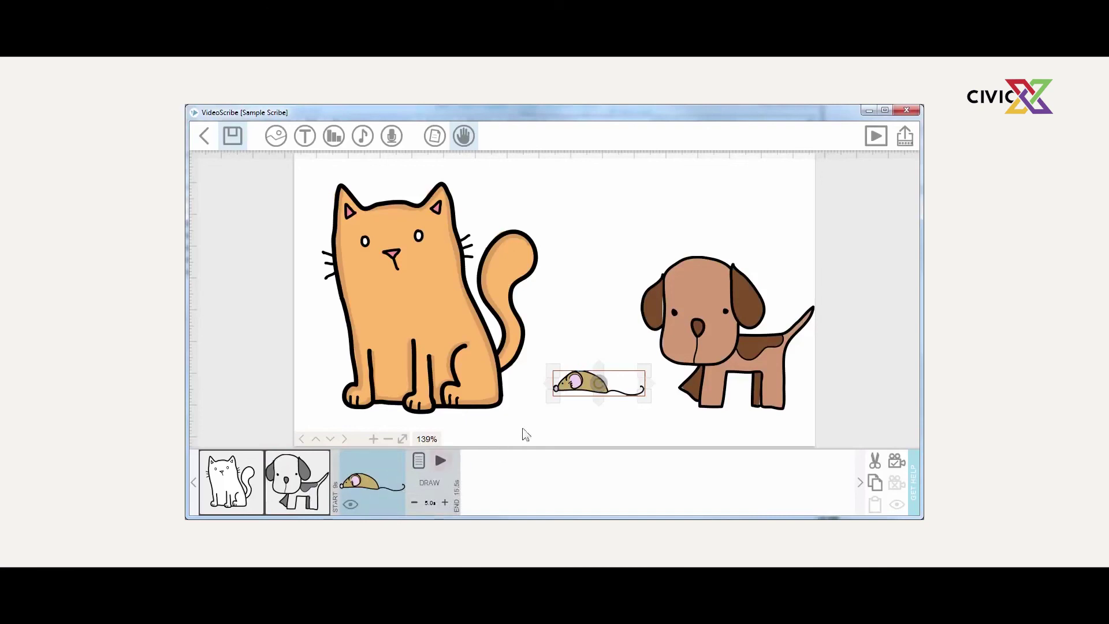
{"action": "left_click", "coordinate": [896, 465]}
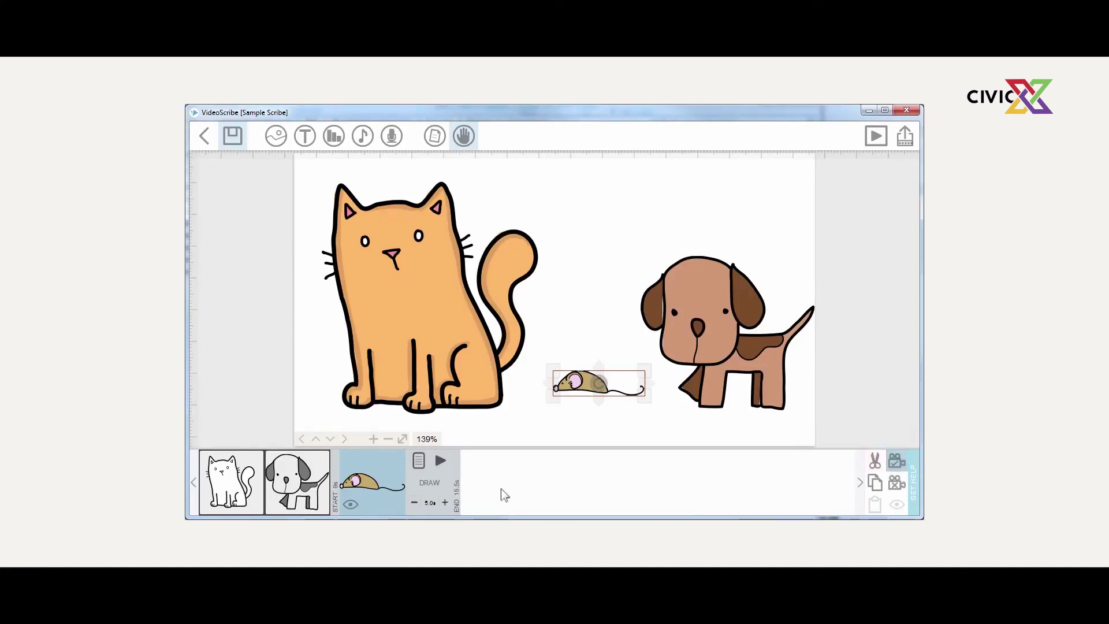
Preview the whole scribe from the cat through to the mouse, and stop the playback.
{"action": "left_click", "coordinate": [239, 481]}
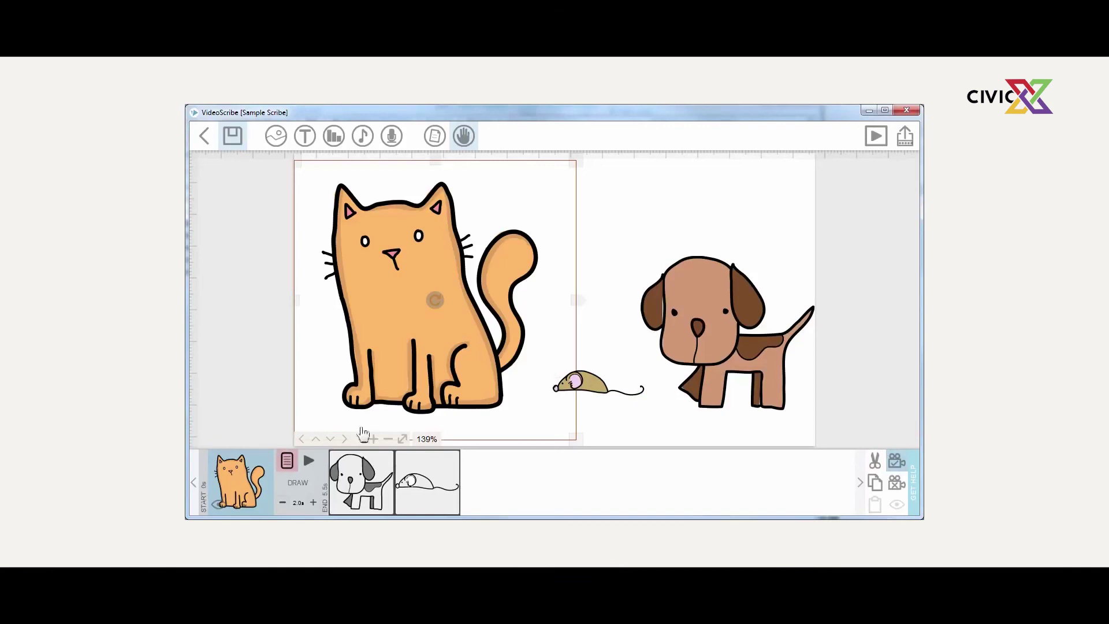
{"action": "left_click", "coordinate": [875, 137]}
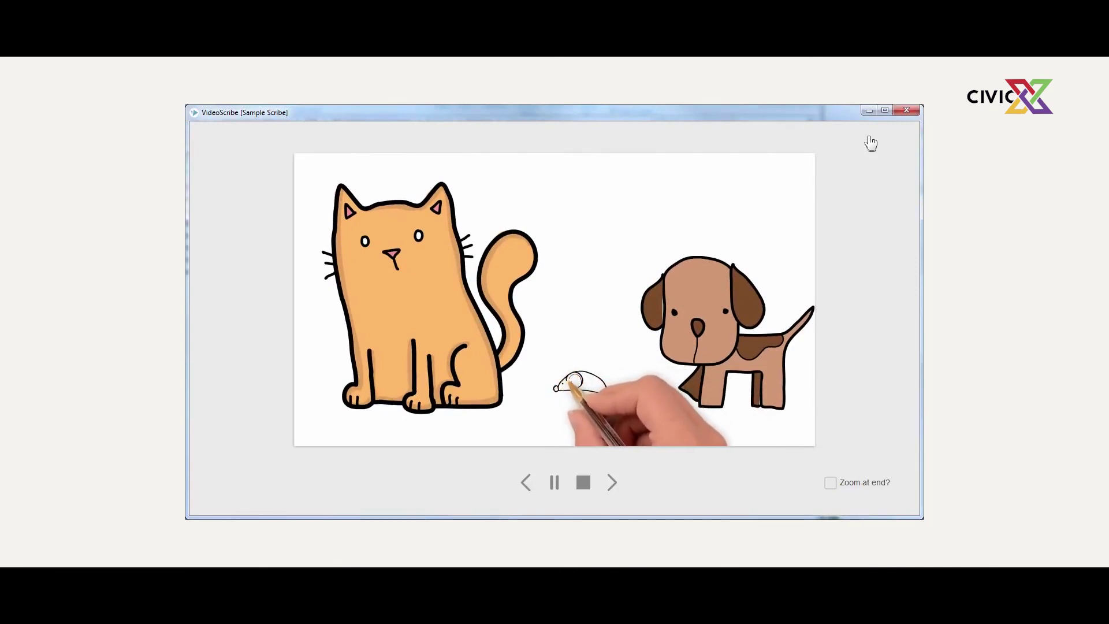
{"action": "left_click", "coordinate": [584, 482]}
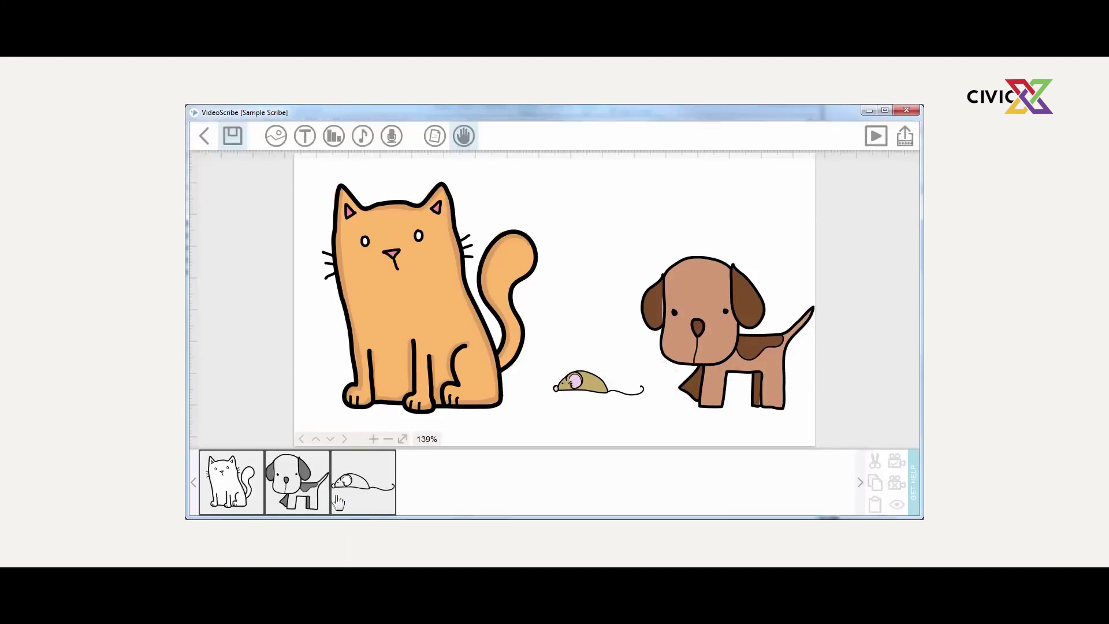
Set the mouse's drawing time to 2.0 seconds and set its camera to a close-up of the mouse at 298% zoom.
{"action": "left_click", "coordinate": [351, 482]}
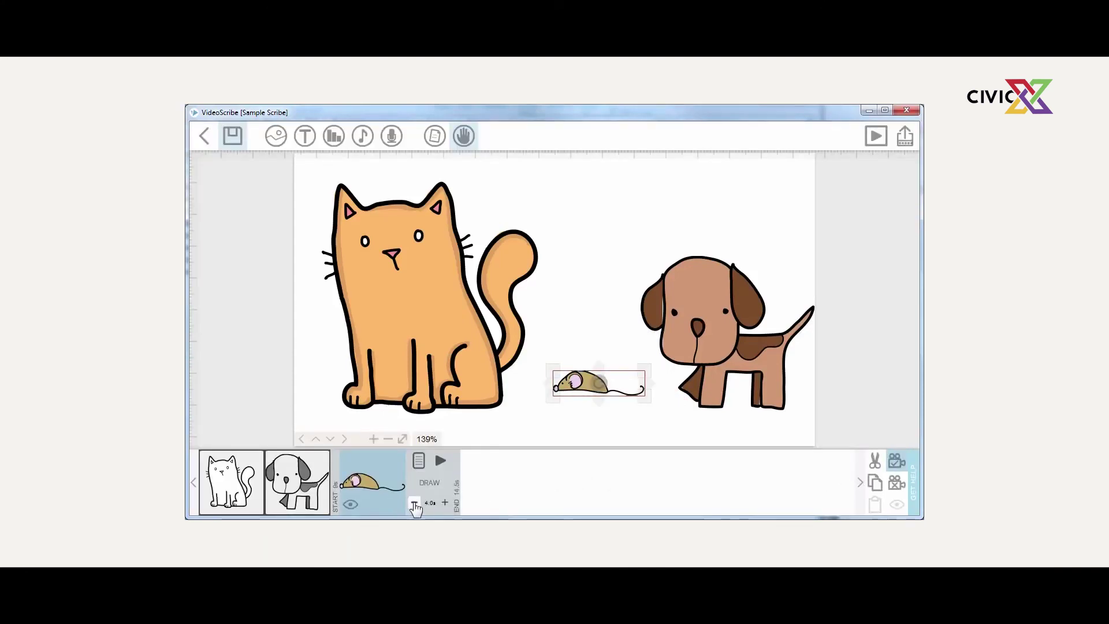
{"action": "left_click", "coordinate": [414, 503]}
{"action": "left_click", "coordinate": [374, 439]}
{"action": "left_click", "coordinate": [374, 439]}
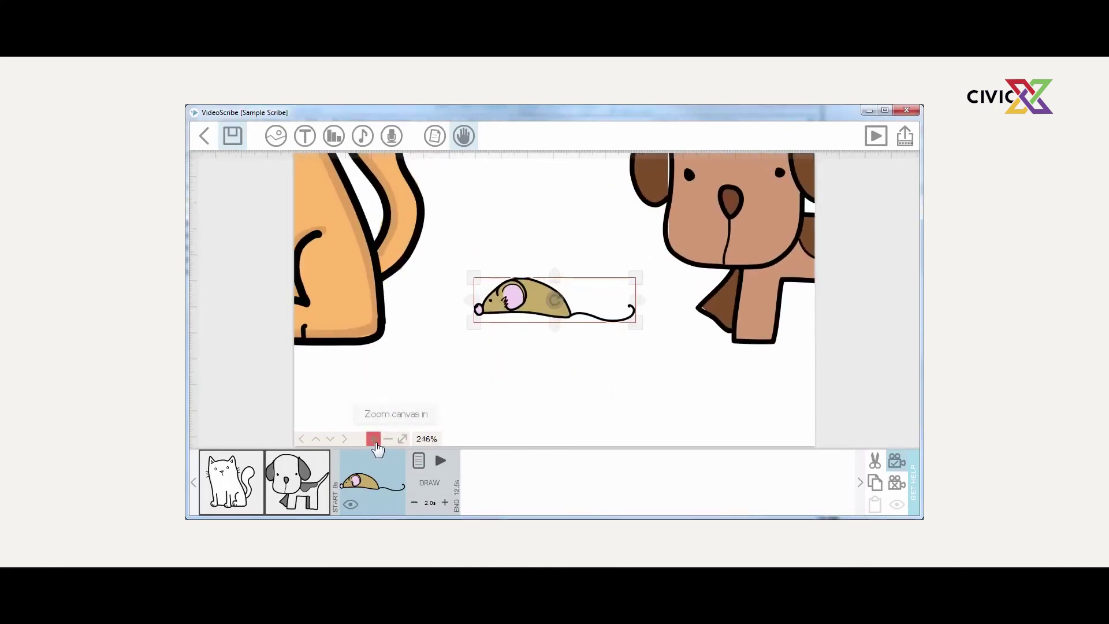
{"action": "left_click", "coordinate": [374, 439]}
{"action": "left_click", "coordinate": [374, 439]}
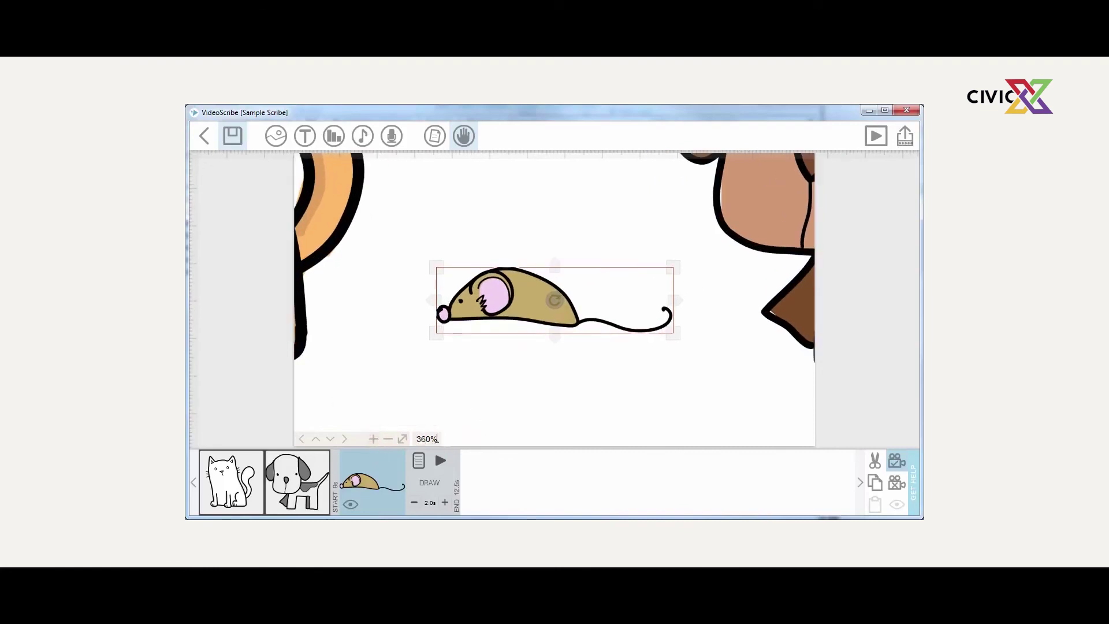
{"action": "left_click", "coordinate": [388, 439]}
{"action": "left_click", "coordinate": [555, 404]}
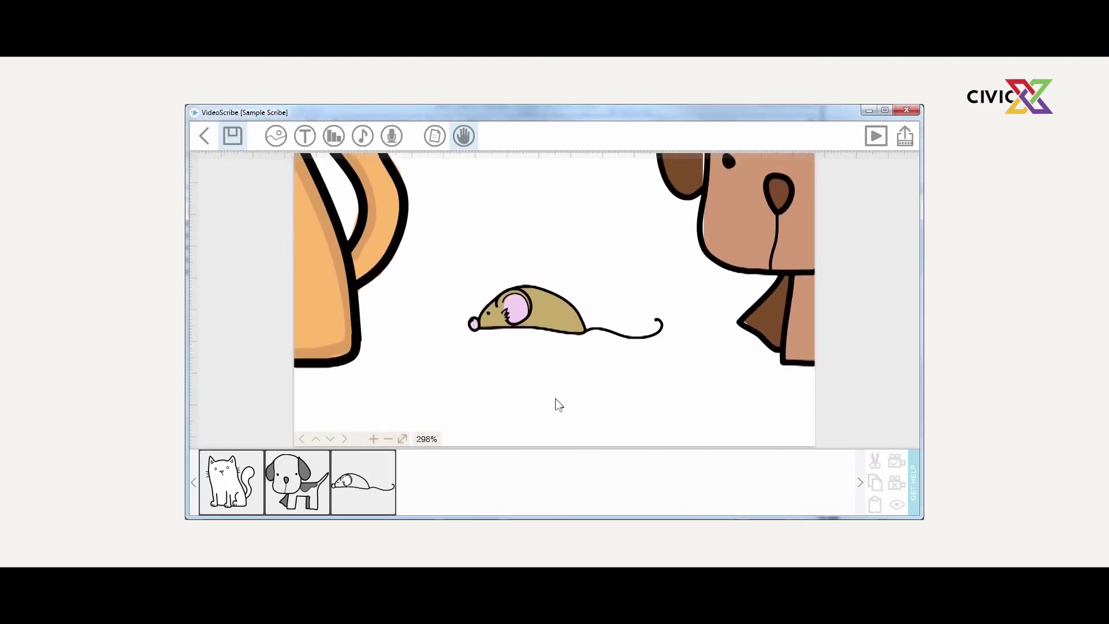
{"action": "left_click_drag", "start_coordinate": [556, 404], "coordinate": [563, 434]}
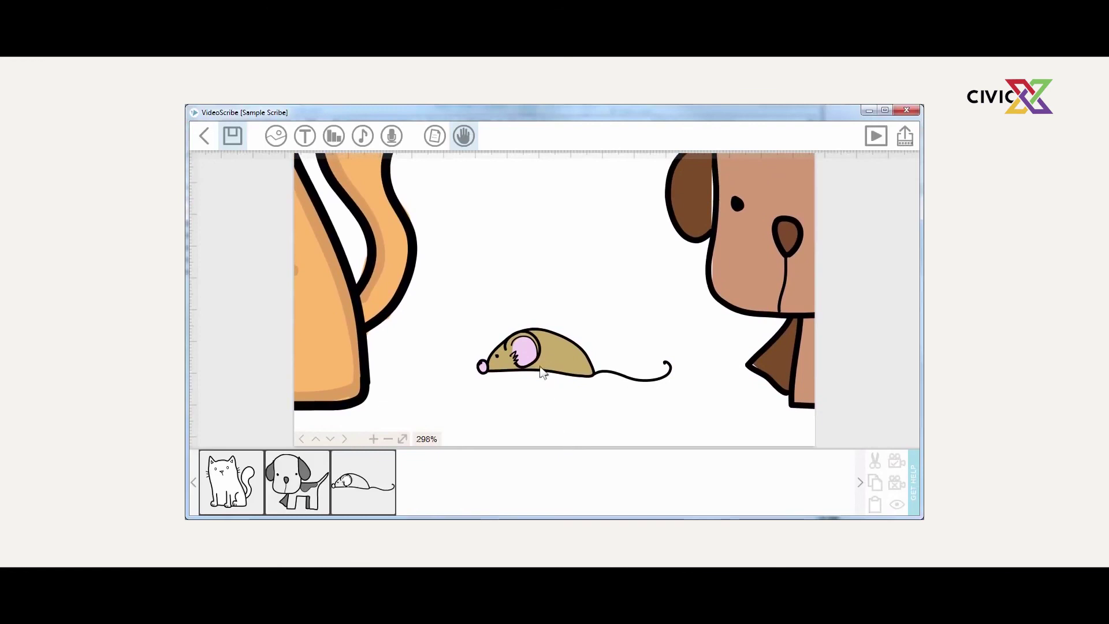
{"action": "left_click", "coordinate": [363, 475]}
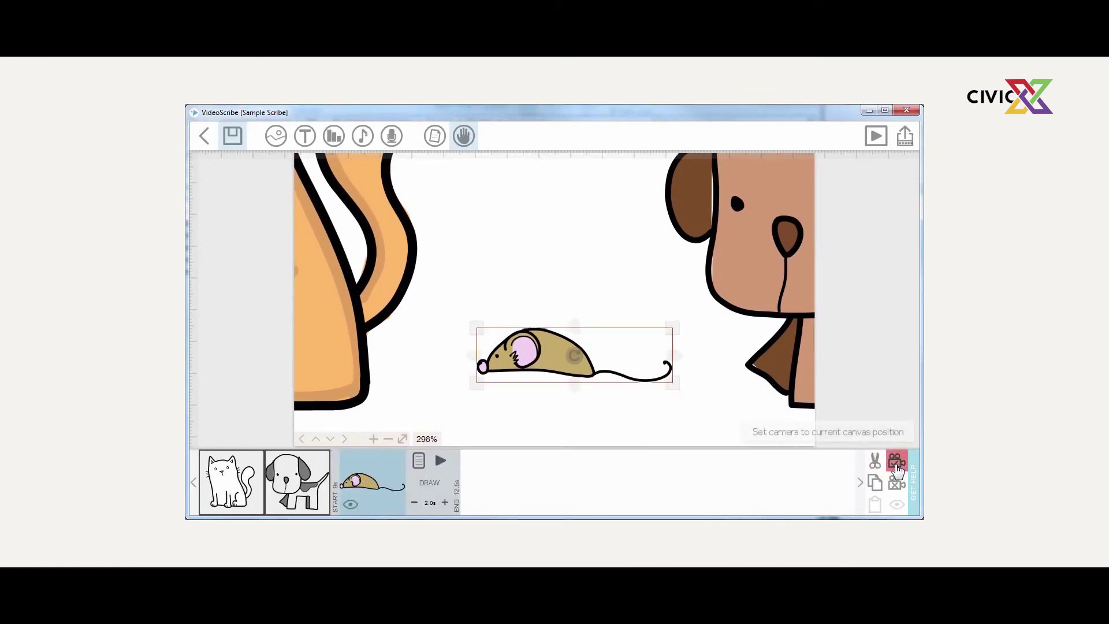
{"action": "left_click", "coordinate": [897, 465]}
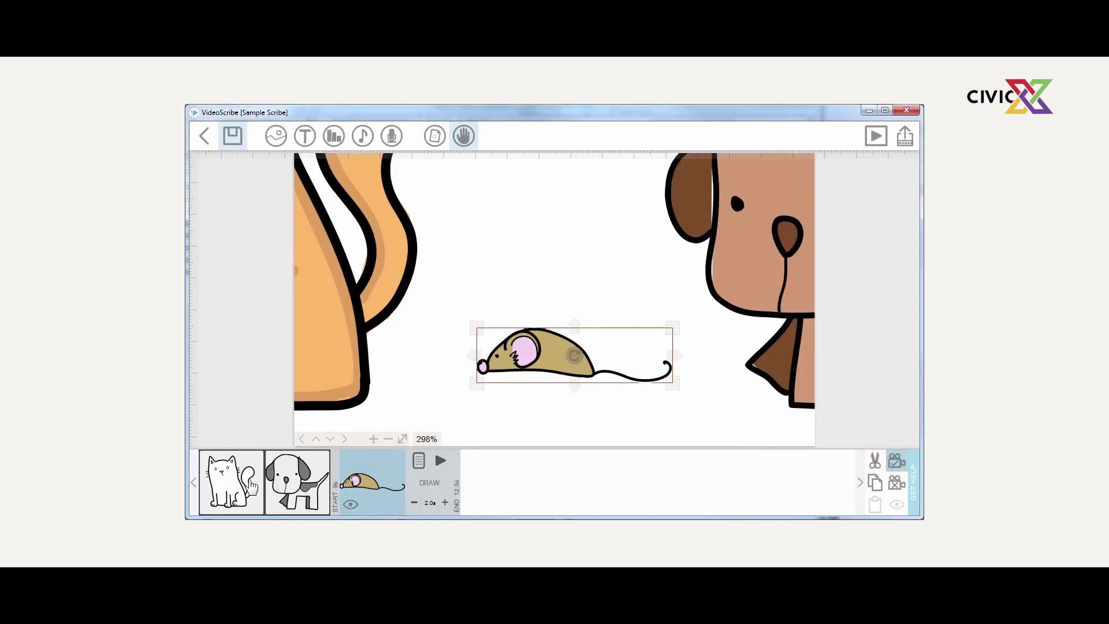
Set the cat's transition time to 0.5 seconds in its image properties.
{"action": "left_click", "coordinate": [251, 488]}
{"action": "left_click", "coordinate": [287, 462]}
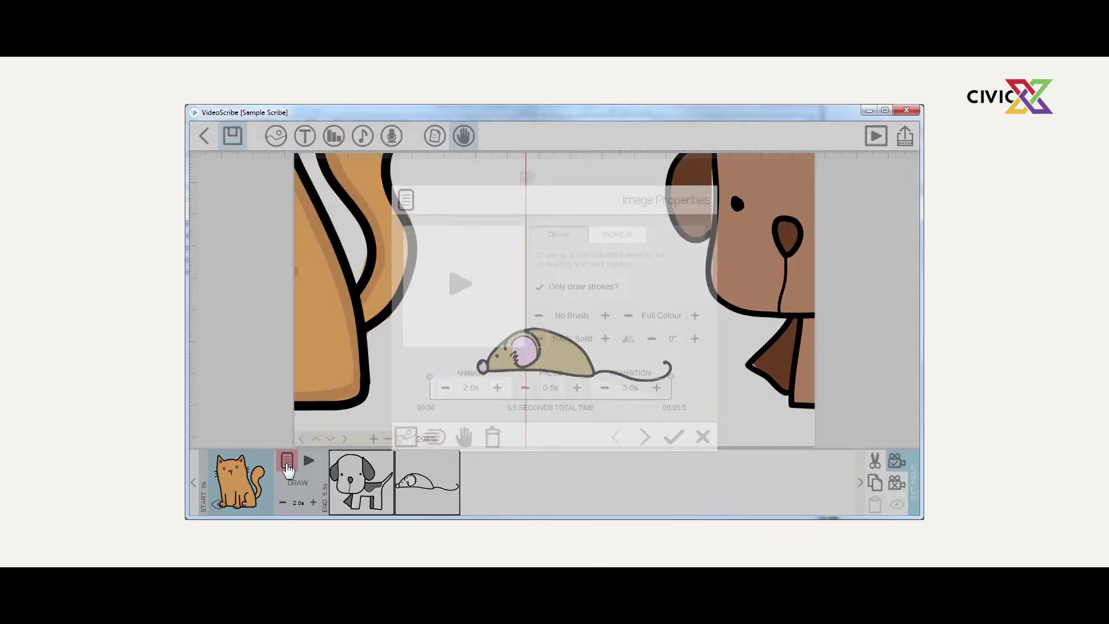
{"action": "left_click", "coordinate": [607, 389]}
{"action": "left_click", "coordinate": [606, 389]}
{"action": "left_click", "coordinate": [606, 390]}
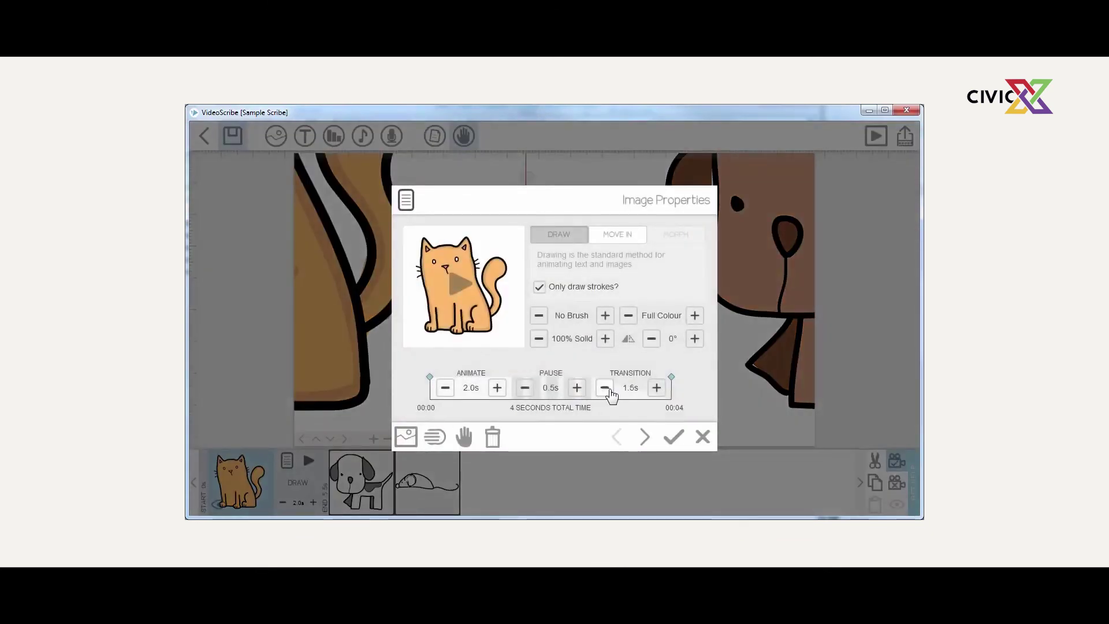
{"action": "left_click", "coordinate": [606, 389]}
{"action": "left_click", "coordinate": [607, 389]}
{"action": "left_click", "coordinate": [673, 437]}
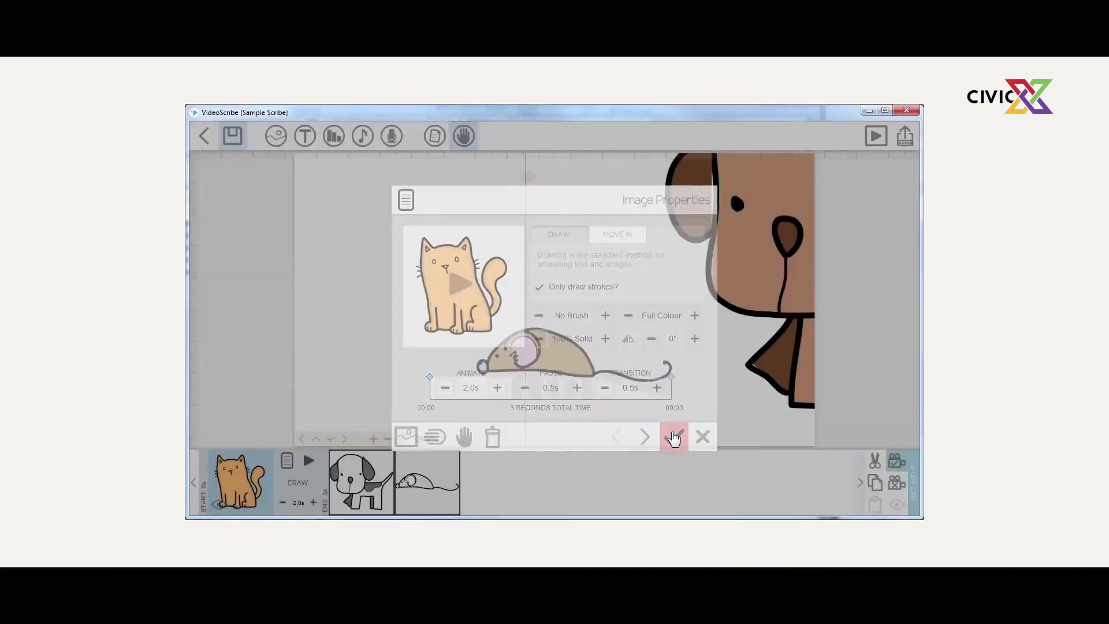
Set the dog's transition time to 0.5 seconds and preview the whole scribe.
{"action": "left_click", "coordinate": [362, 481]}
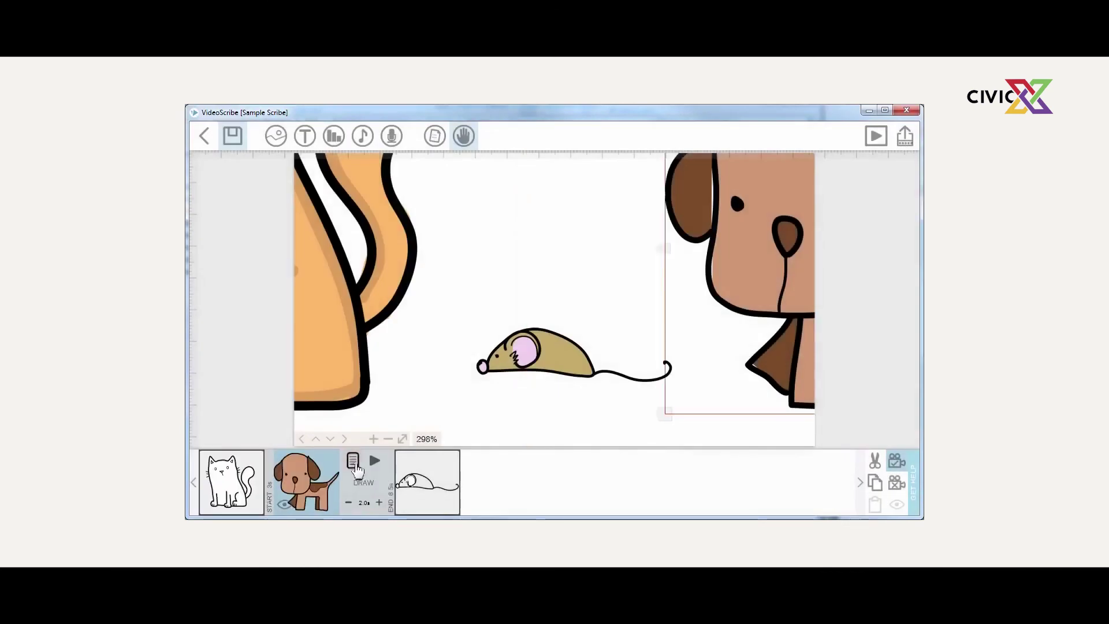
{"action": "left_click", "coordinate": [353, 461]}
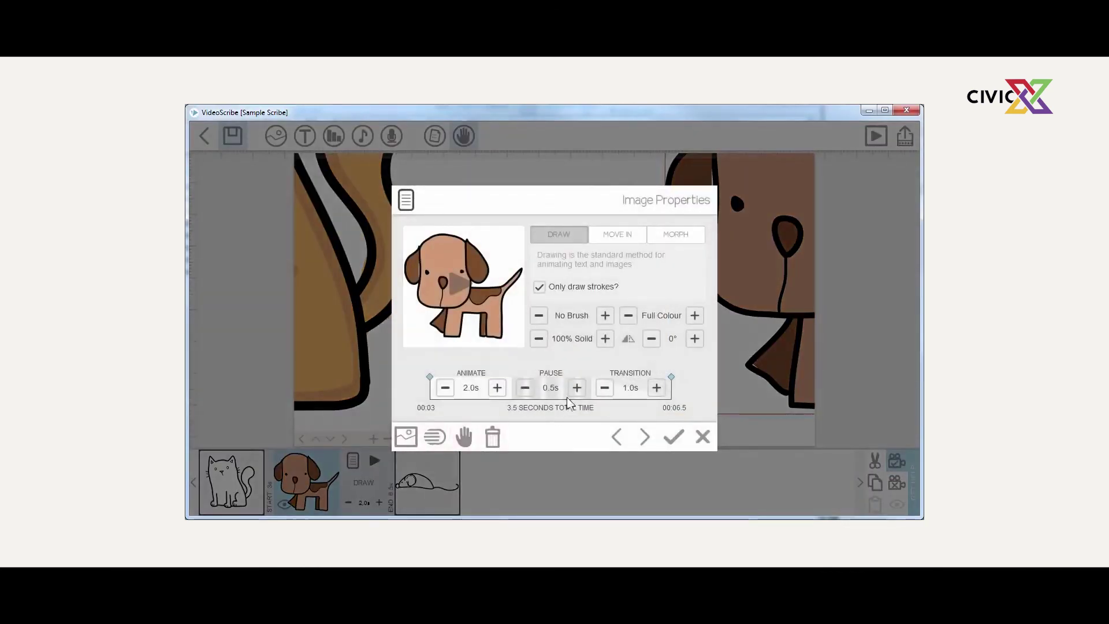
{"action": "left_click", "coordinate": [605, 388]}
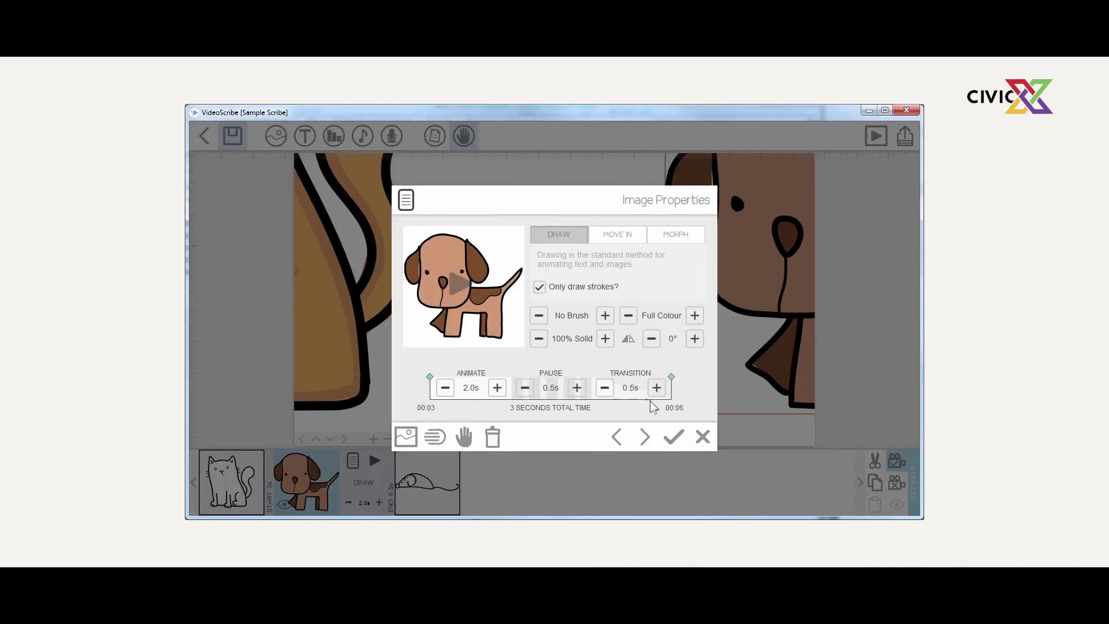
{"action": "left_click", "coordinate": [674, 437]}
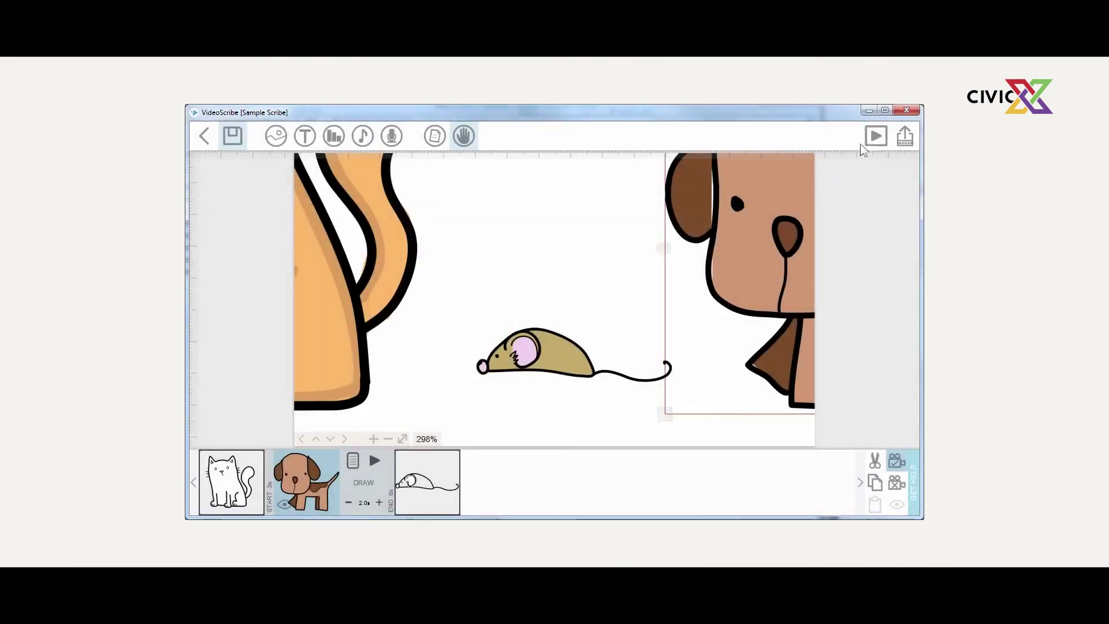
{"action": "left_click", "coordinate": [876, 137]}
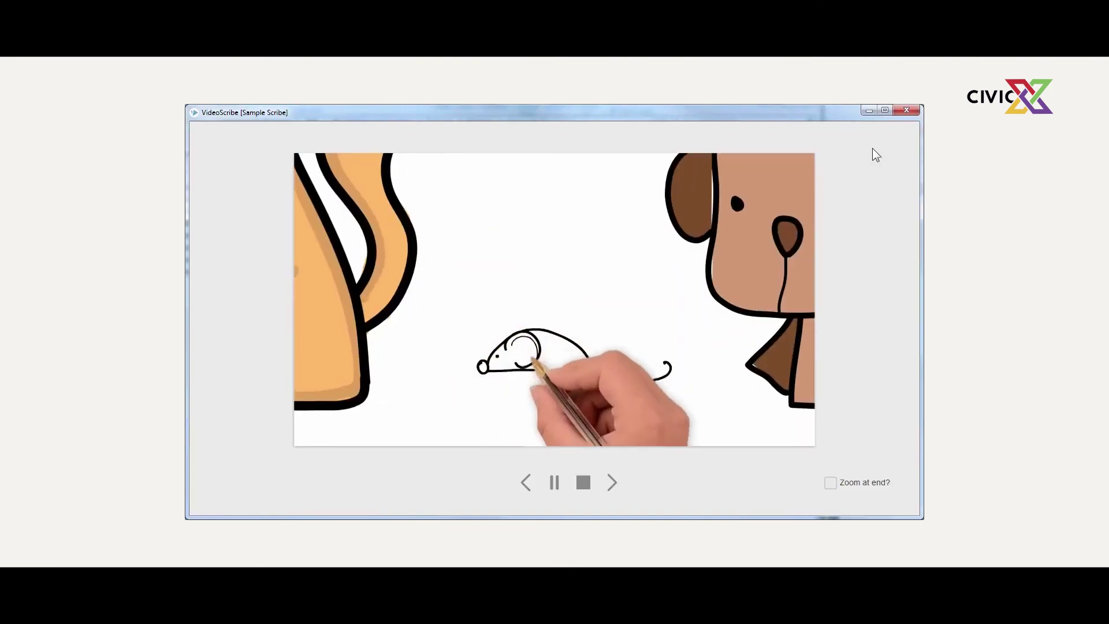
{"action": "left_click", "coordinate": [583, 483]}
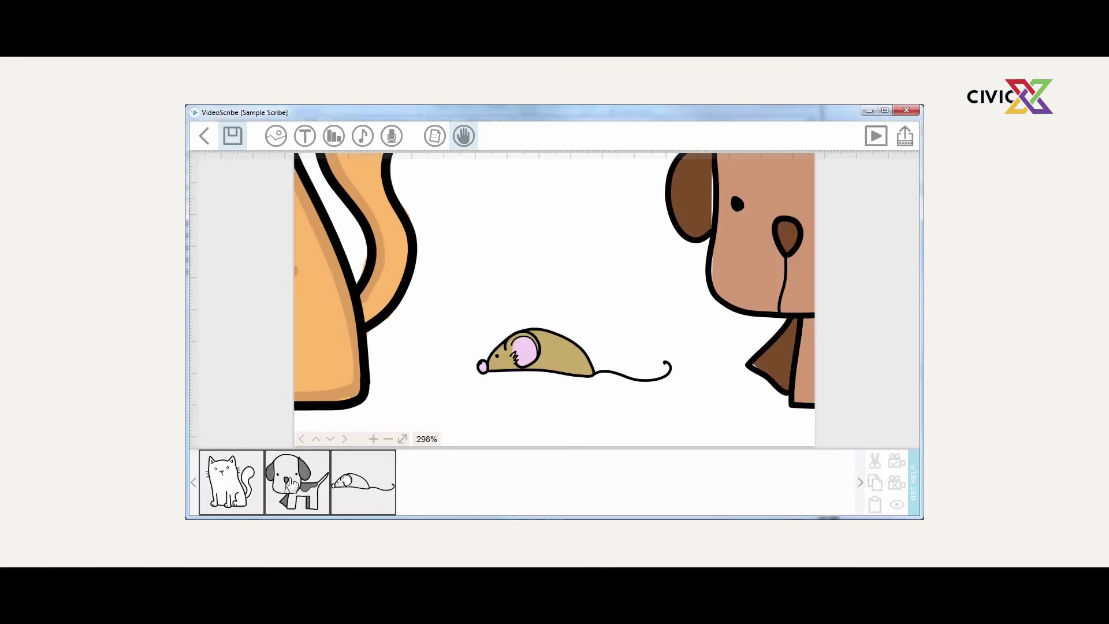
Set the dog's transition time to 1.5 seconds and preview the scribe from the dog onward.
{"action": "left_click", "coordinate": [292, 483]}
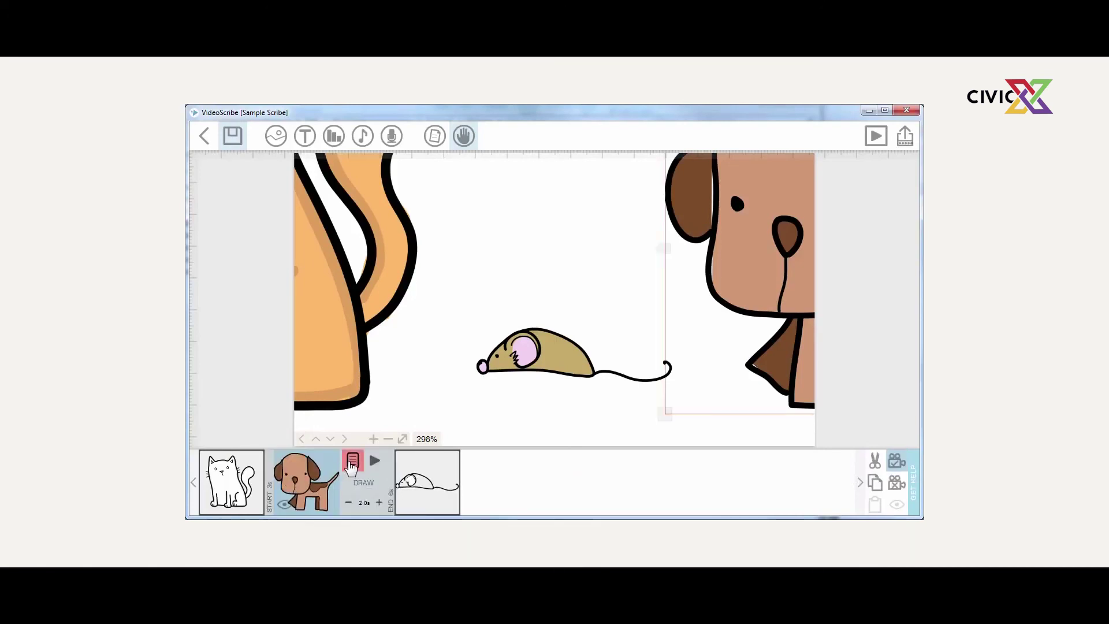
{"action": "left_click", "coordinate": [352, 462]}
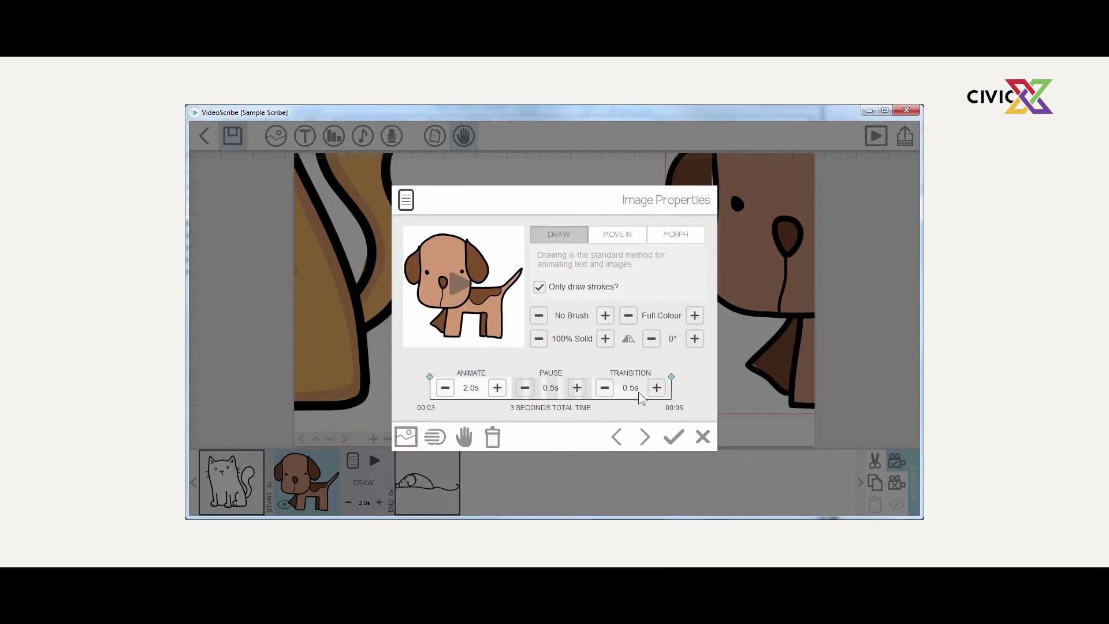
{"action": "left_click", "coordinate": [657, 388]}
{"action": "left_click", "coordinate": [657, 387]}
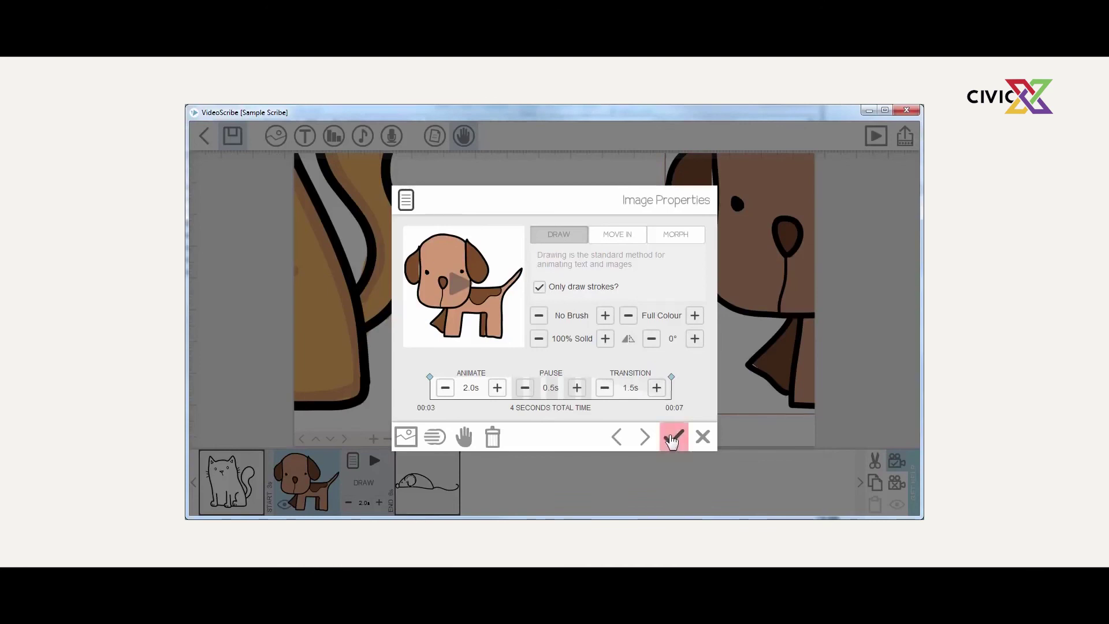
{"action": "left_click", "coordinate": [674, 437]}
{"action": "left_click", "coordinate": [374, 470]}
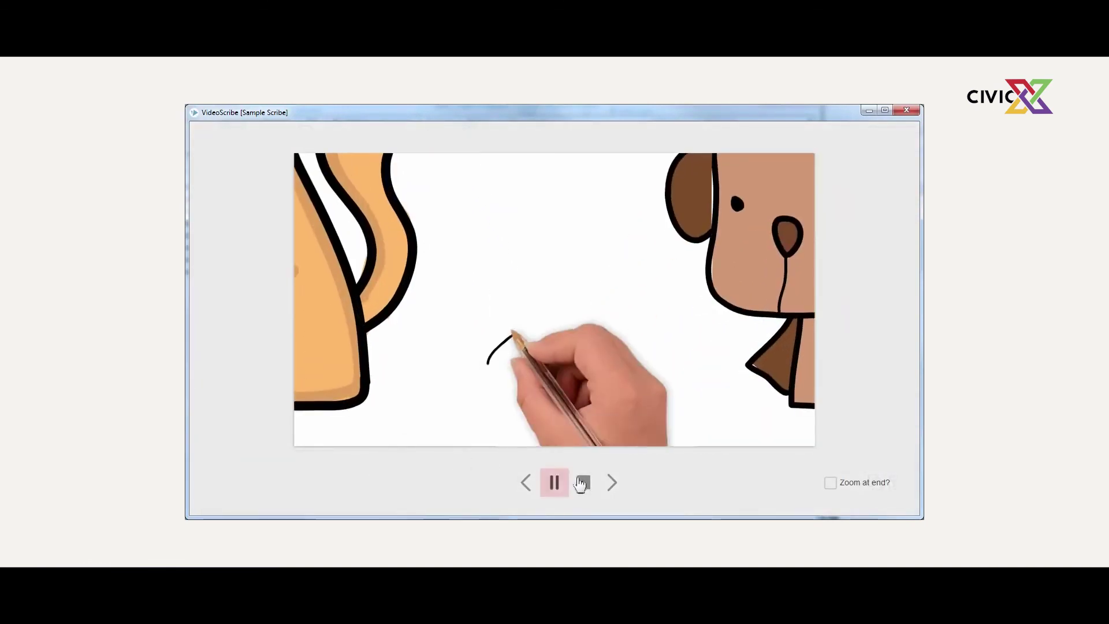
{"action": "left_click", "coordinate": [583, 483]}
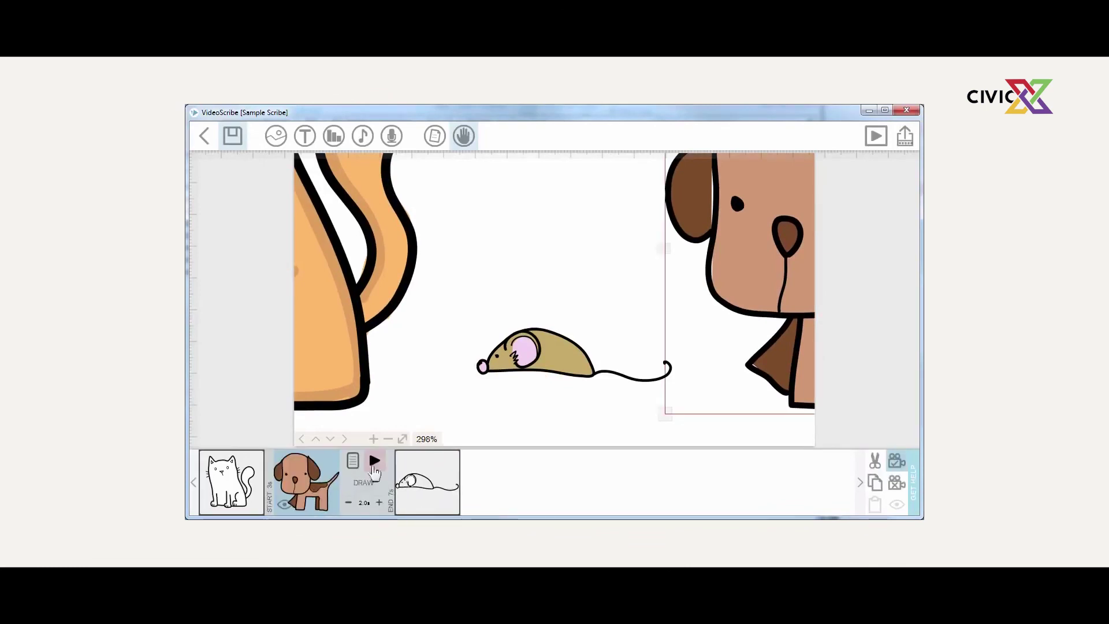
Set the dog's transition time to 3.0 seconds and preview the scribe from the dog onward.
{"action": "left_click", "coordinate": [353, 461]}
{"action": "left_click", "coordinate": [658, 388]}
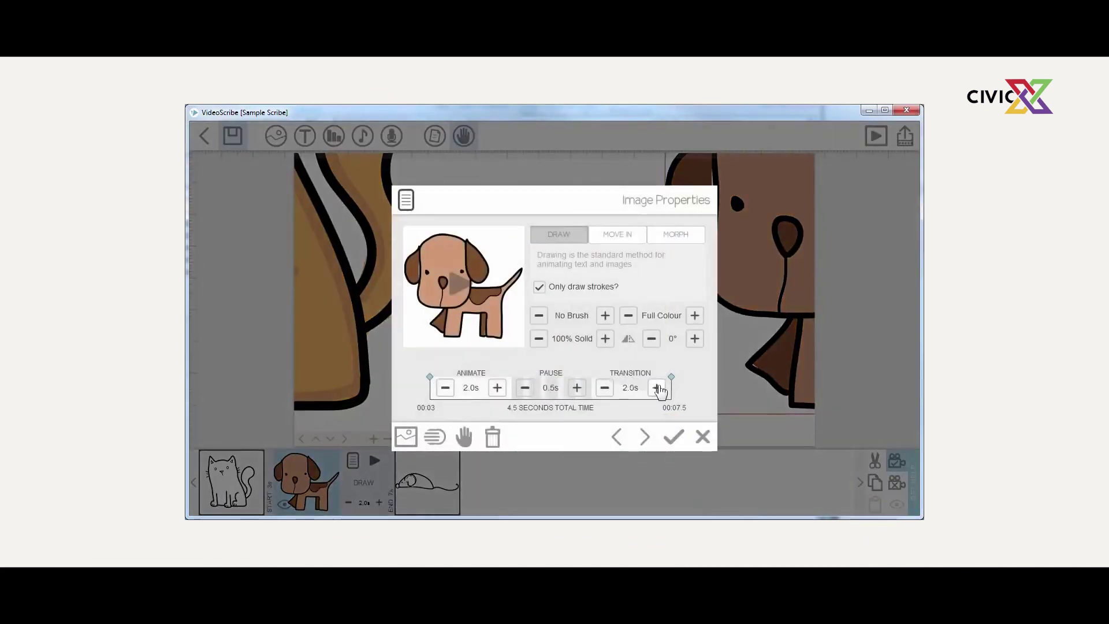
{"action": "left_click", "coordinate": [657, 387]}
{"action": "left_click", "coordinate": [672, 437]}
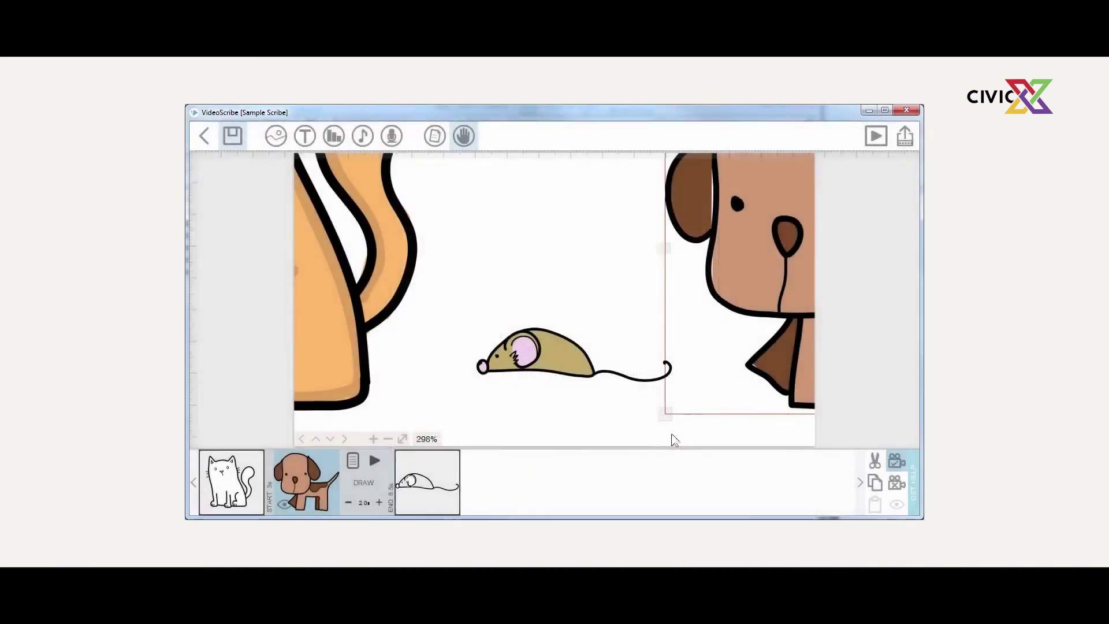
{"action": "left_click", "coordinate": [372, 466]}
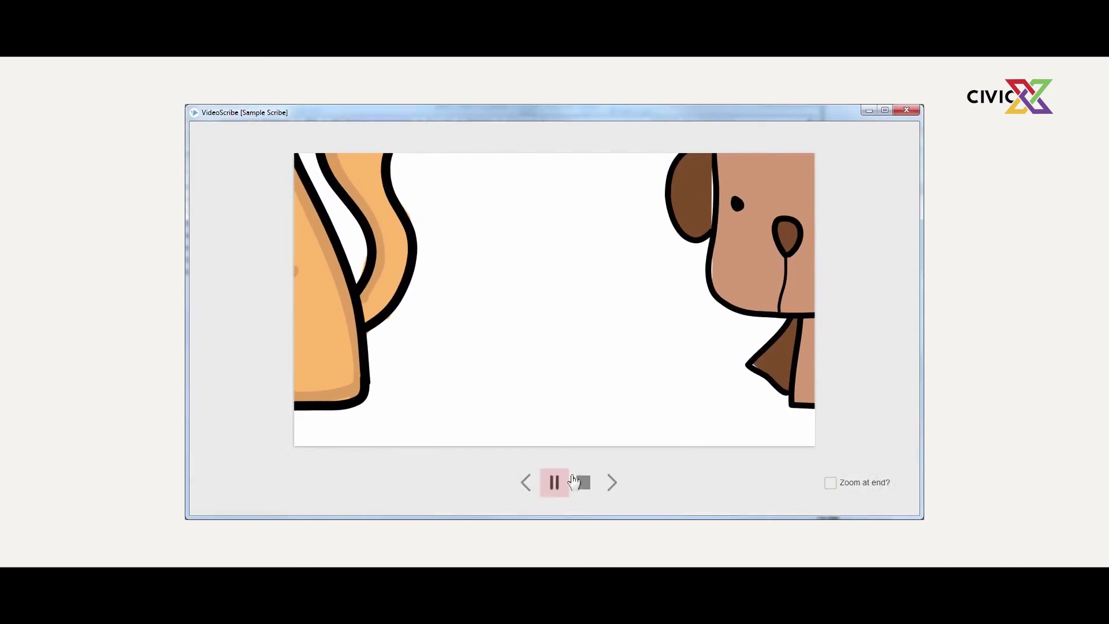
{"action": "left_click", "coordinate": [583, 483]}
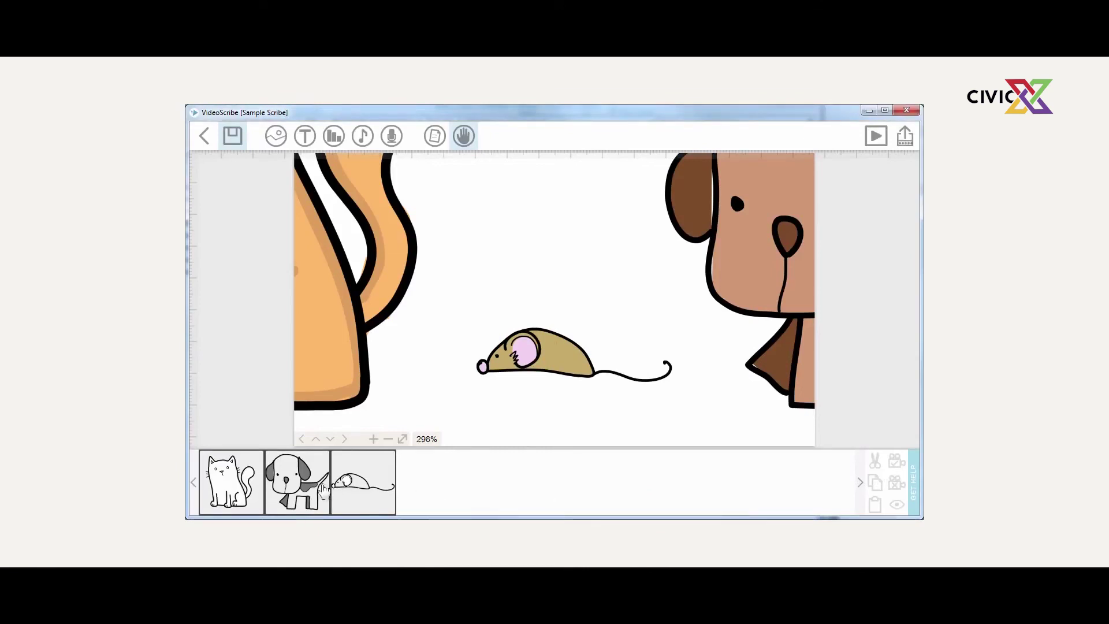
Check the animate, pause and transition times in the image properties of the dog and of the cat.
{"action": "left_click", "coordinate": [319, 490]}
{"action": "left_click", "coordinate": [353, 462]}
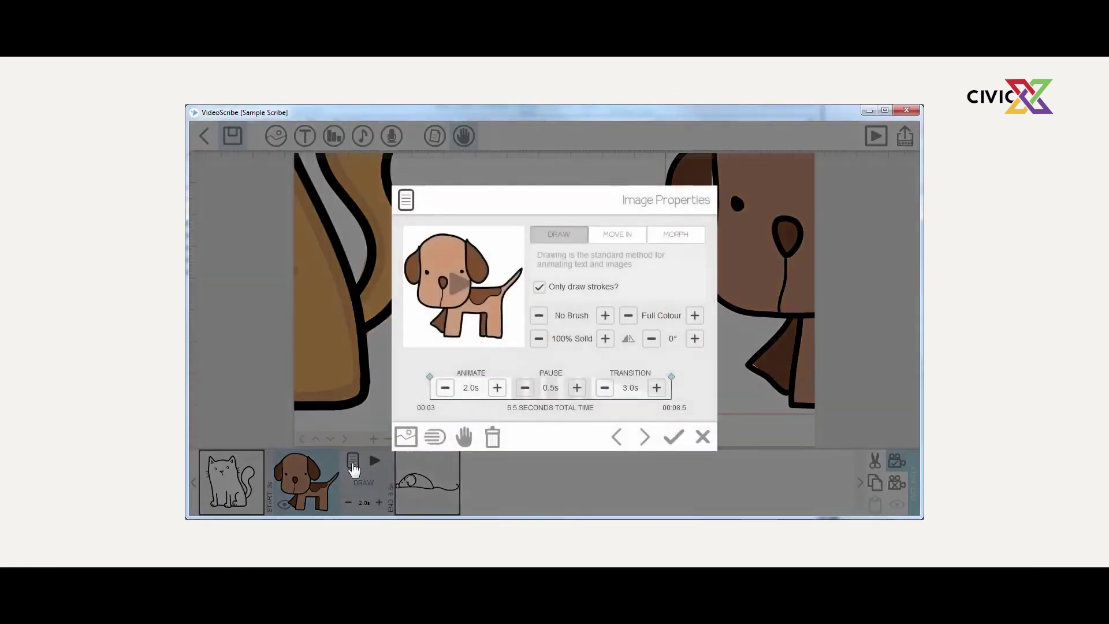
{"action": "left_click", "coordinate": [699, 439]}
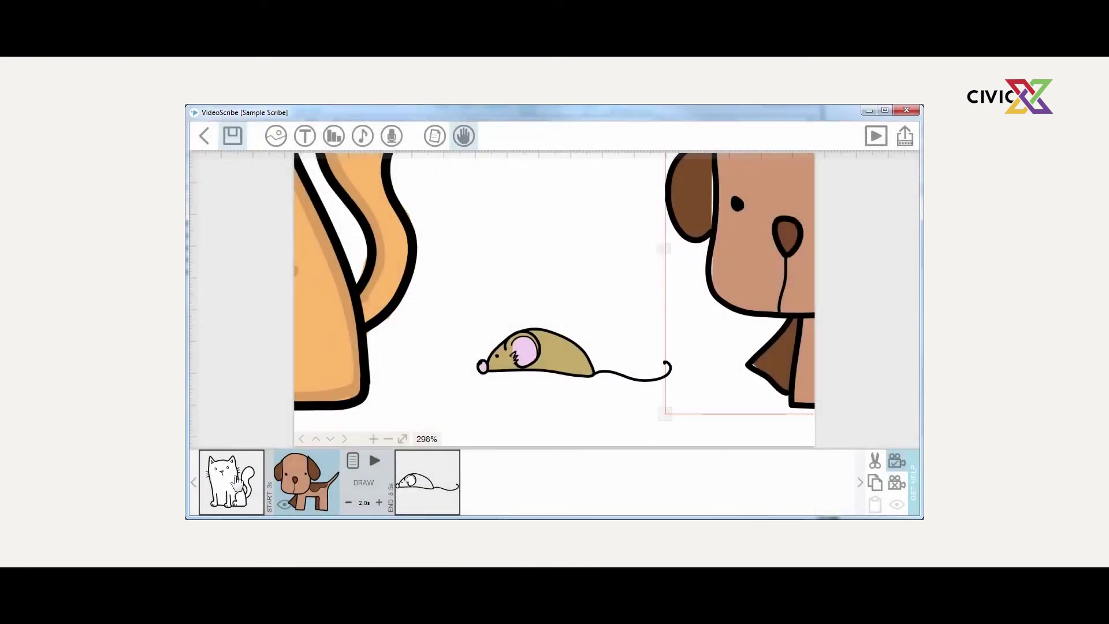
{"action": "left_click", "coordinate": [234, 478]}
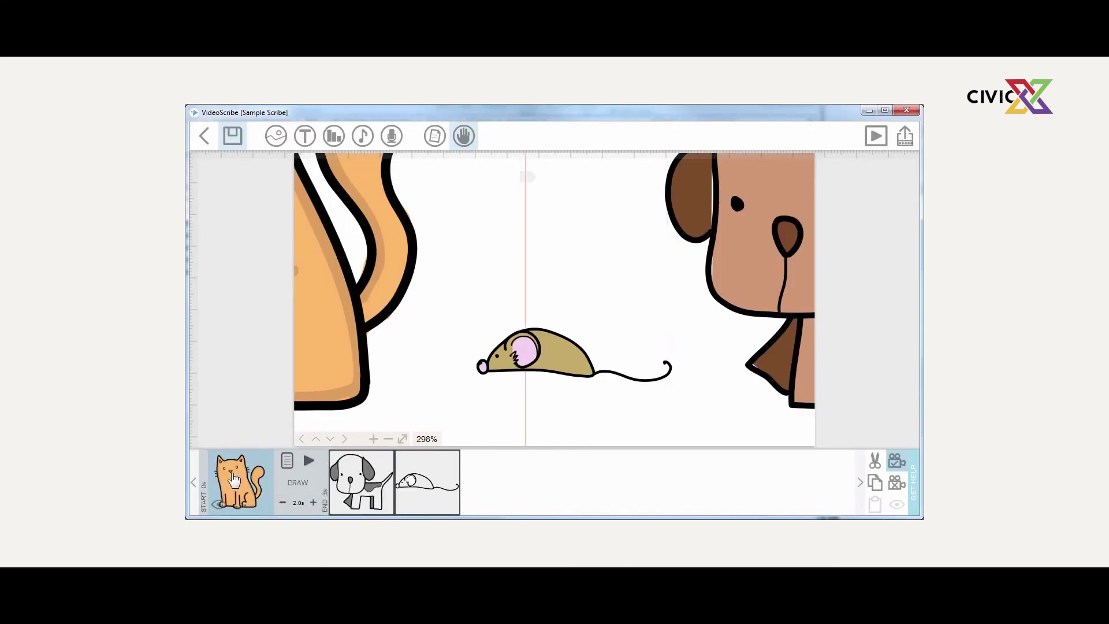
{"action": "double_click", "coordinate": [329, 299]}
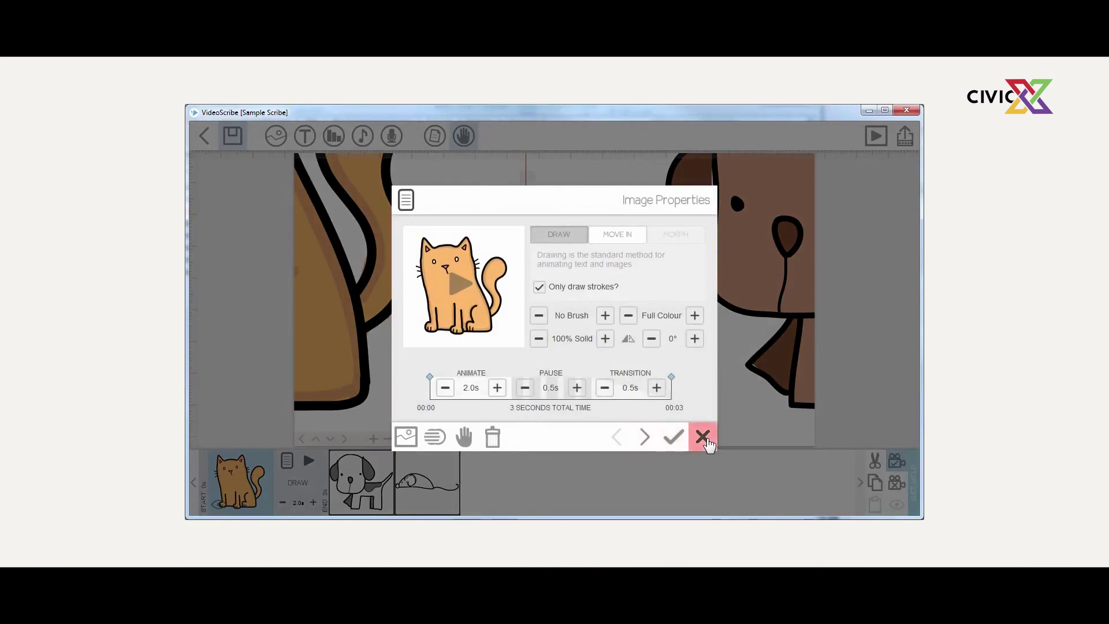
{"action": "left_click", "coordinate": [704, 439]}
On an empty area of the canvas, start a text element reading "This is a bunch of animals.".
{"action": "left_click", "coordinate": [239, 485]}
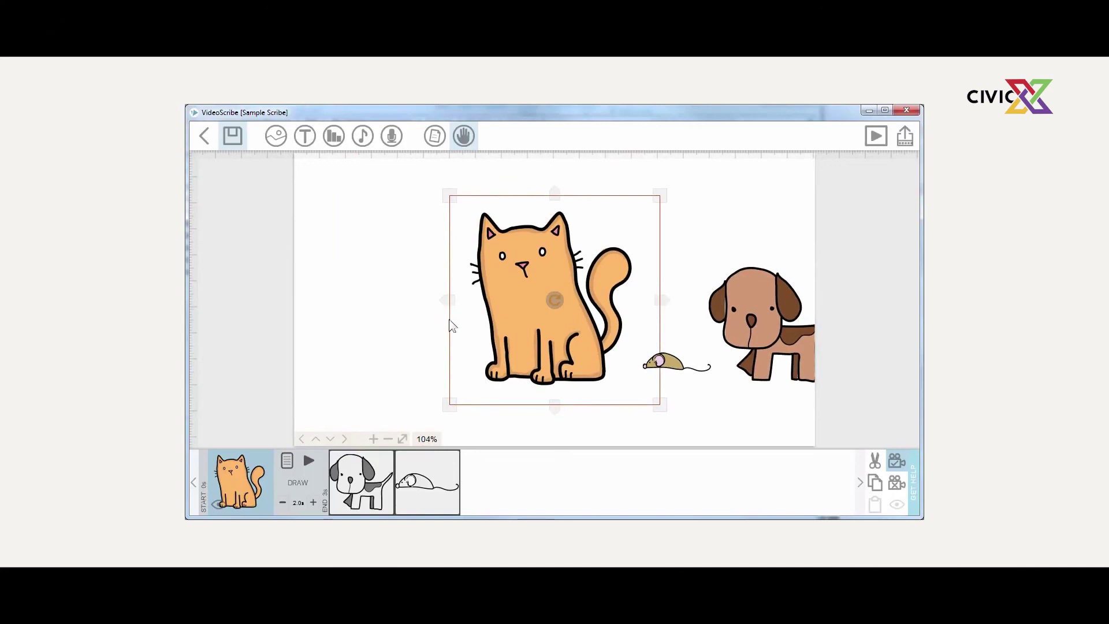
{"action": "left_click", "coordinate": [429, 336]}
{"action": "left_click_drag", "start_coordinate": [428, 336], "coordinate": [743, 147]}
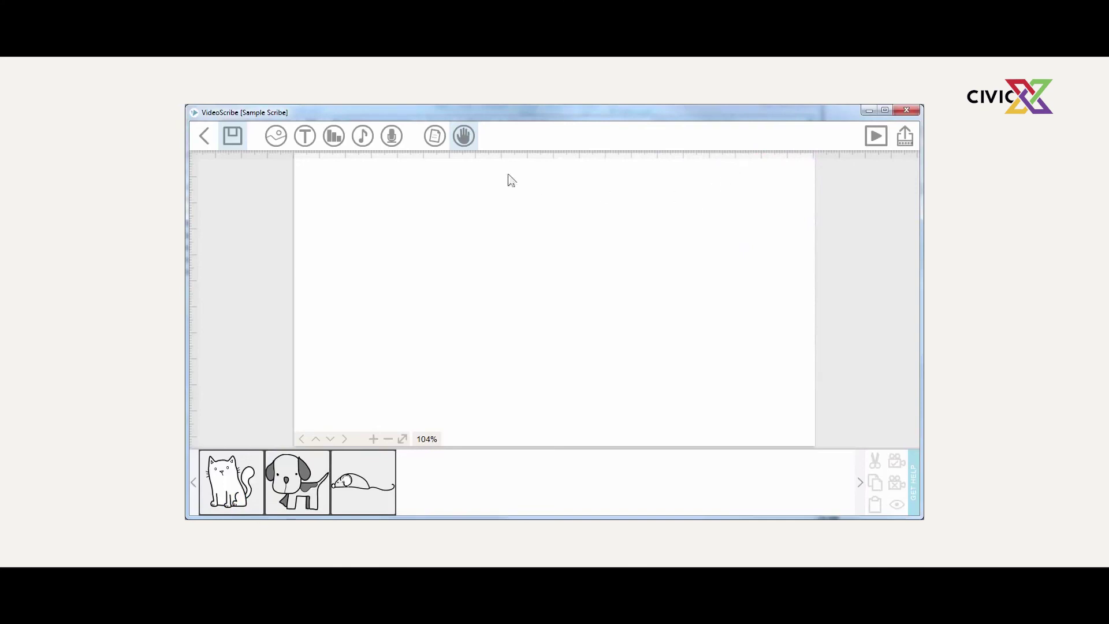
{"action": "left_click", "coordinate": [304, 139]}
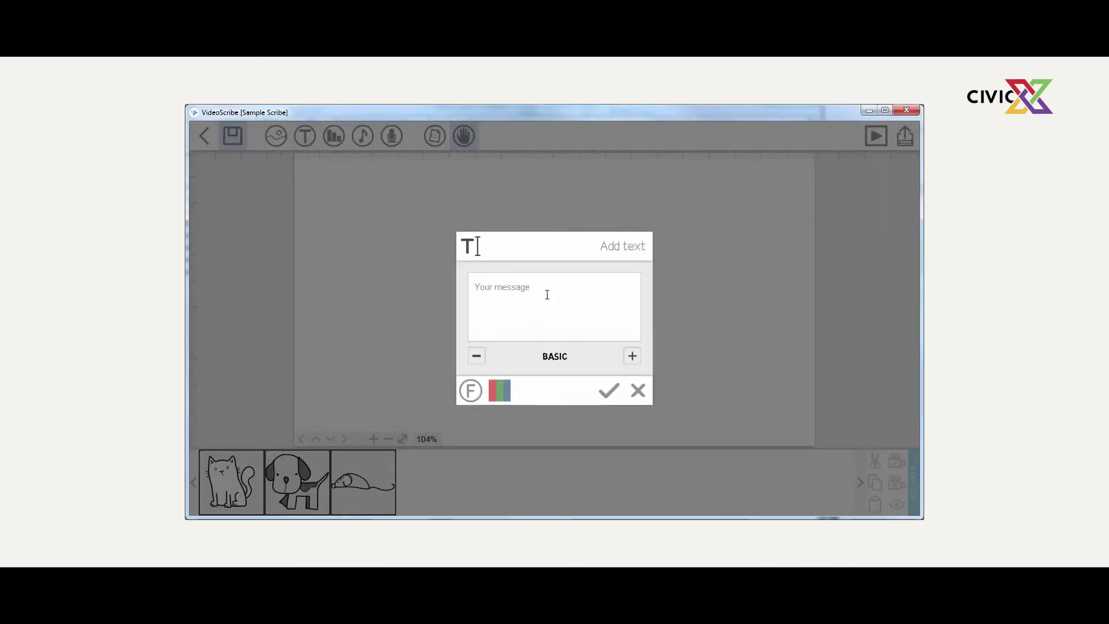
{"action": "type", "text": "This is a bunch of animals."}
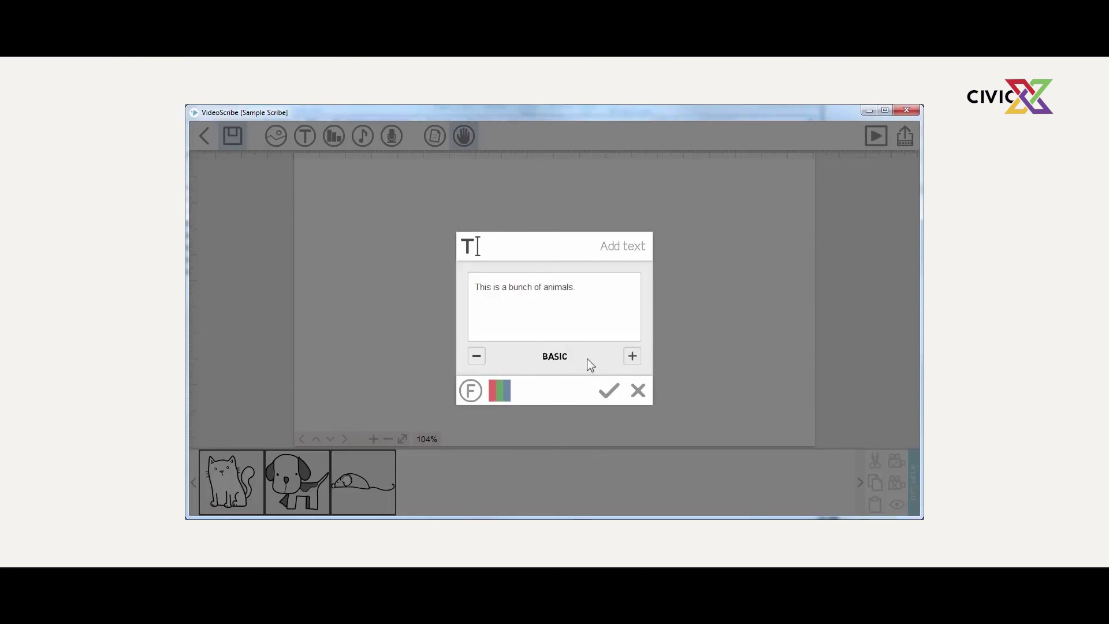
Keep the BASIC font for the text, colour it red and add it to the canvas.
{"action": "left_click", "coordinate": [632, 357]}
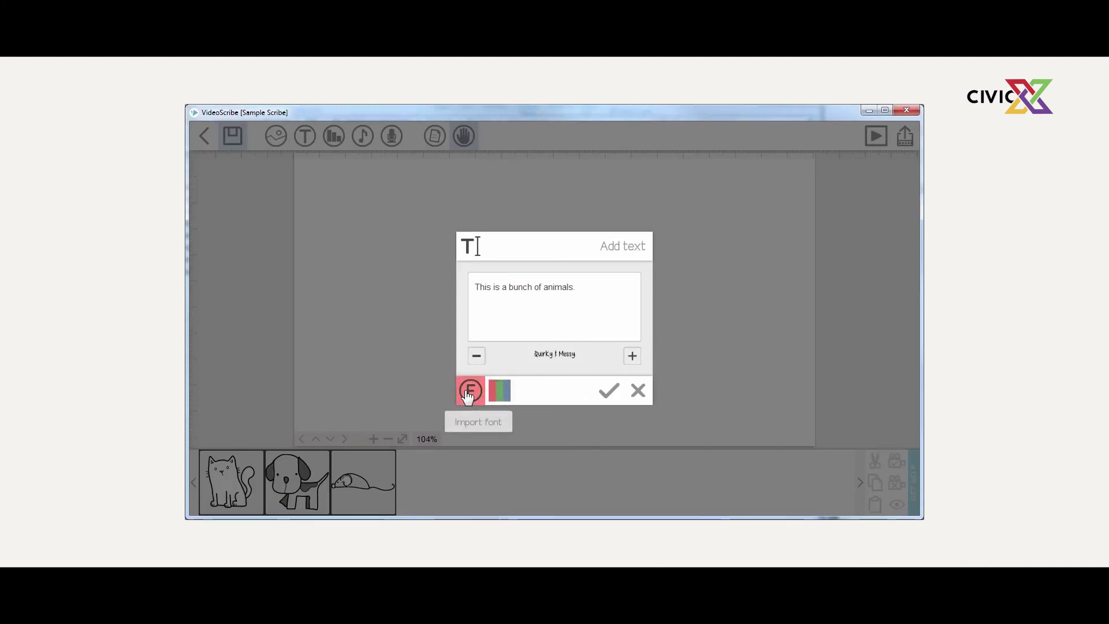
{"action": "left_click", "coordinate": [477, 356]}
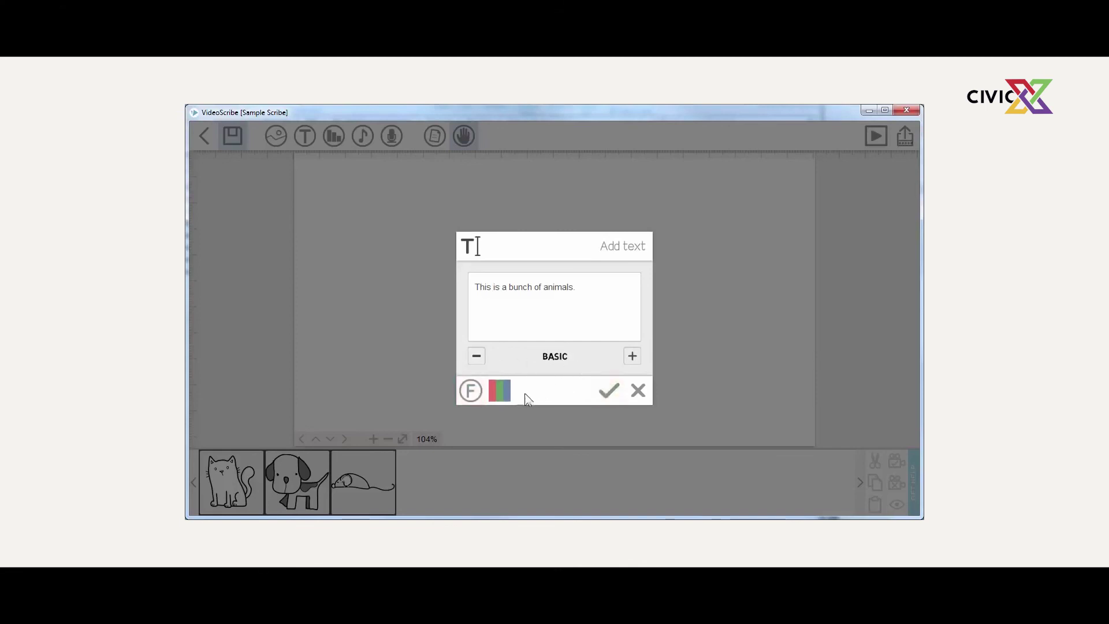
{"action": "left_click", "coordinate": [506, 397]}
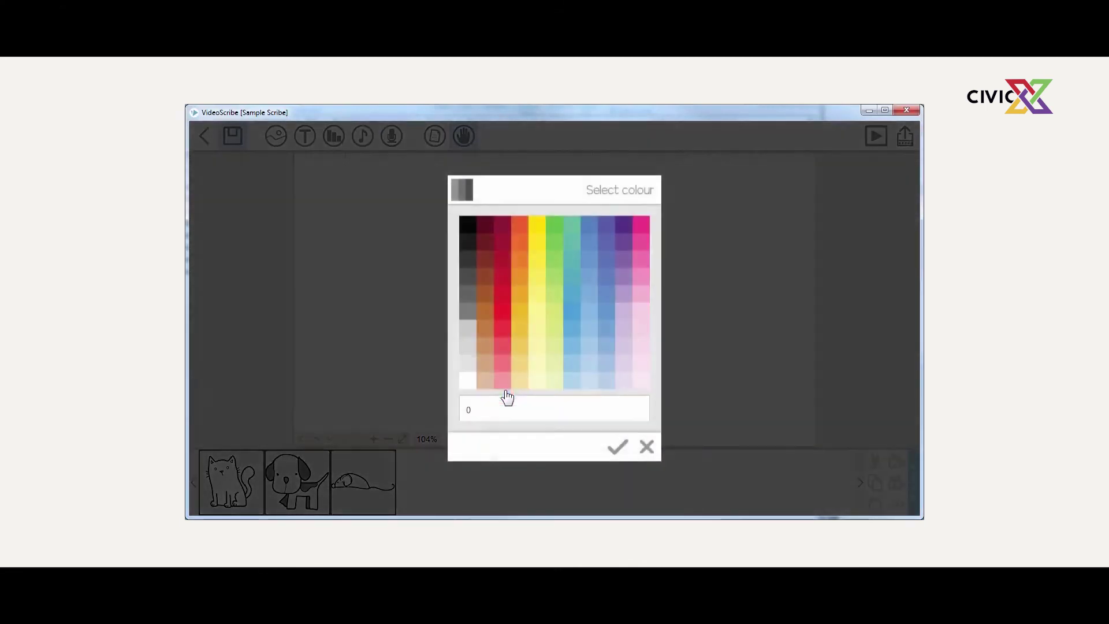
{"action": "left_click", "coordinate": [500, 316]}
{"action": "left_click", "coordinate": [617, 446]}
{"action": "left_click", "coordinate": [608, 390]}
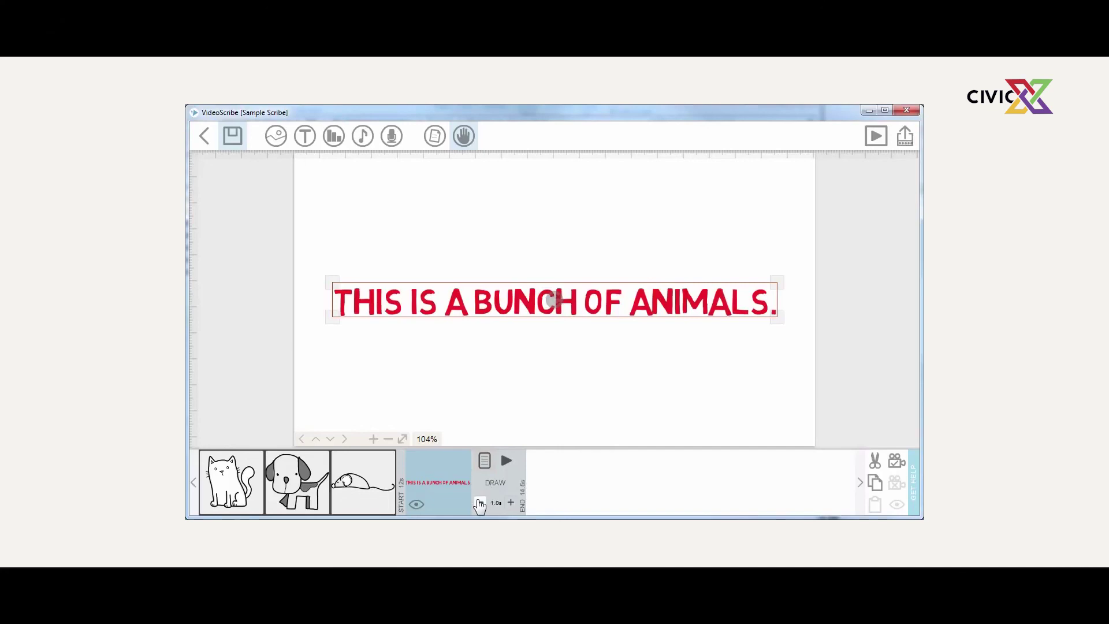
Set the text's draw time to 1.5 seconds and set its camera to the current view.
{"action": "left_click", "coordinate": [511, 503]}
{"action": "left_click", "coordinate": [897, 462]}
{"action": "left_click", "coordinate": [379, 479]}
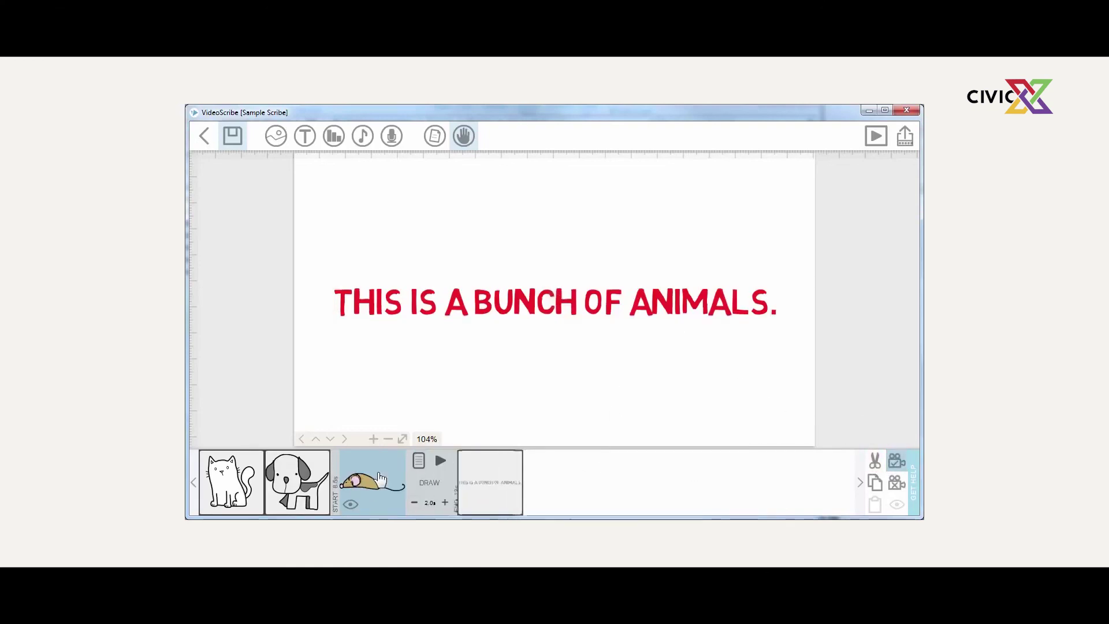
{"action": "left_click", "coordinate": [501, 475]}
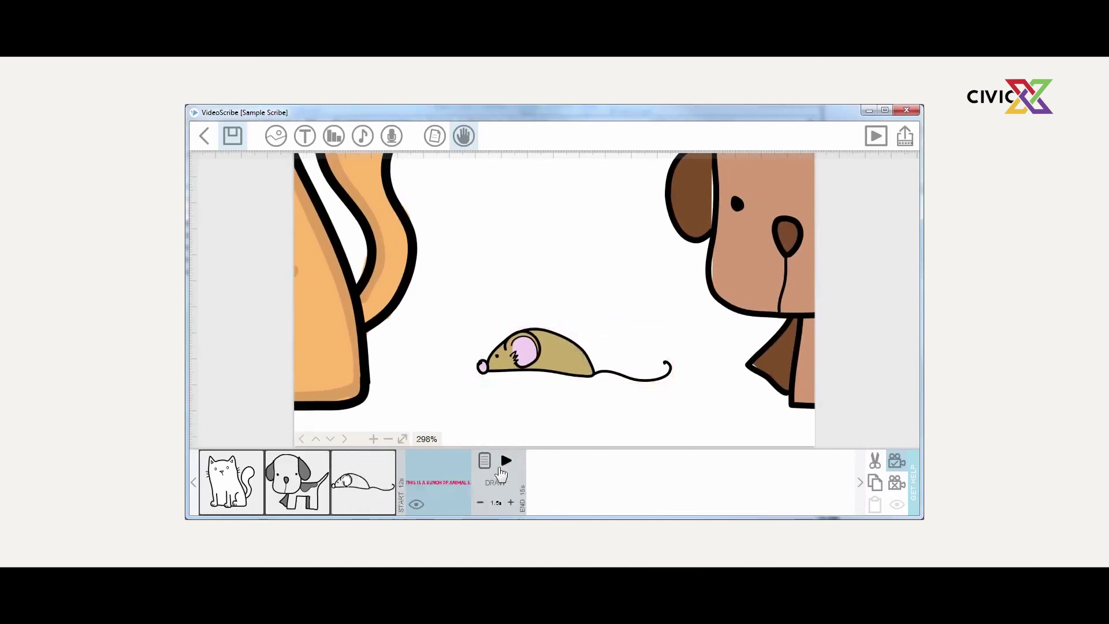
Preview the scribe starting at the text and again from the dog onward.
{"action": "left_click", "coordinate": [503, 461]}
{"action": "left_click", "coordinate": [581, 484]}
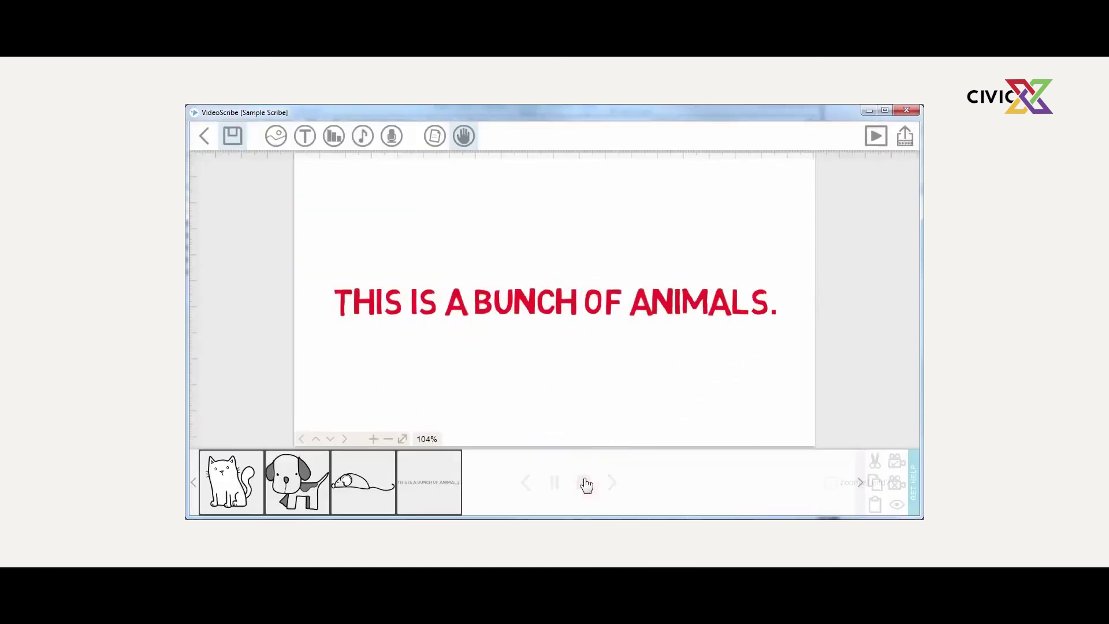
{"action": "left_click", "coordinate": [316, 479]}
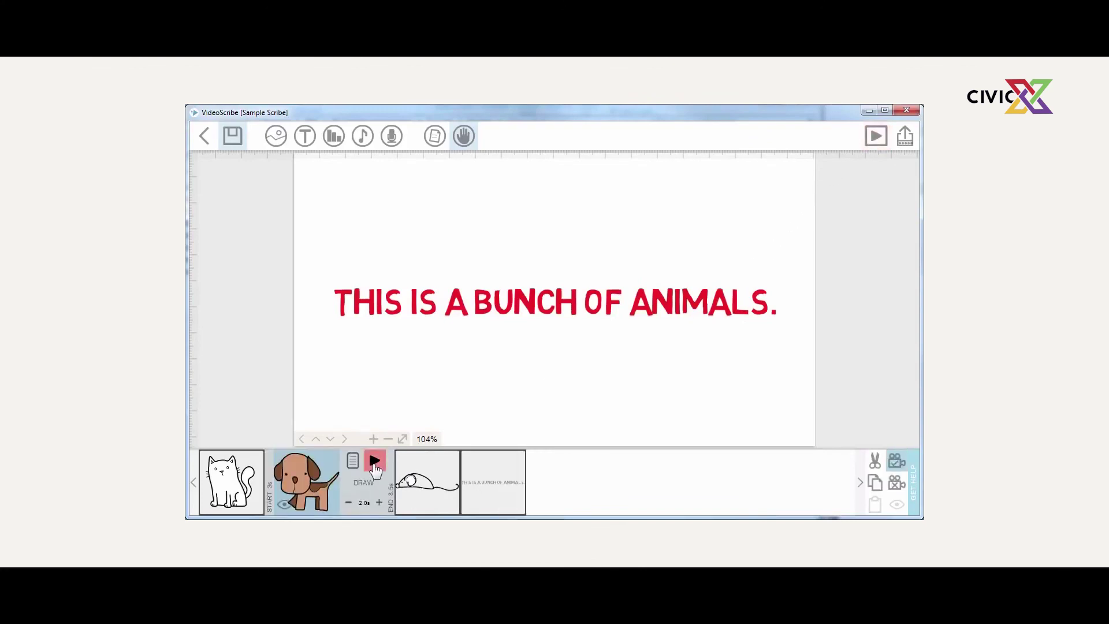
{"action": "left_click", "coordinate": [374, 462]}
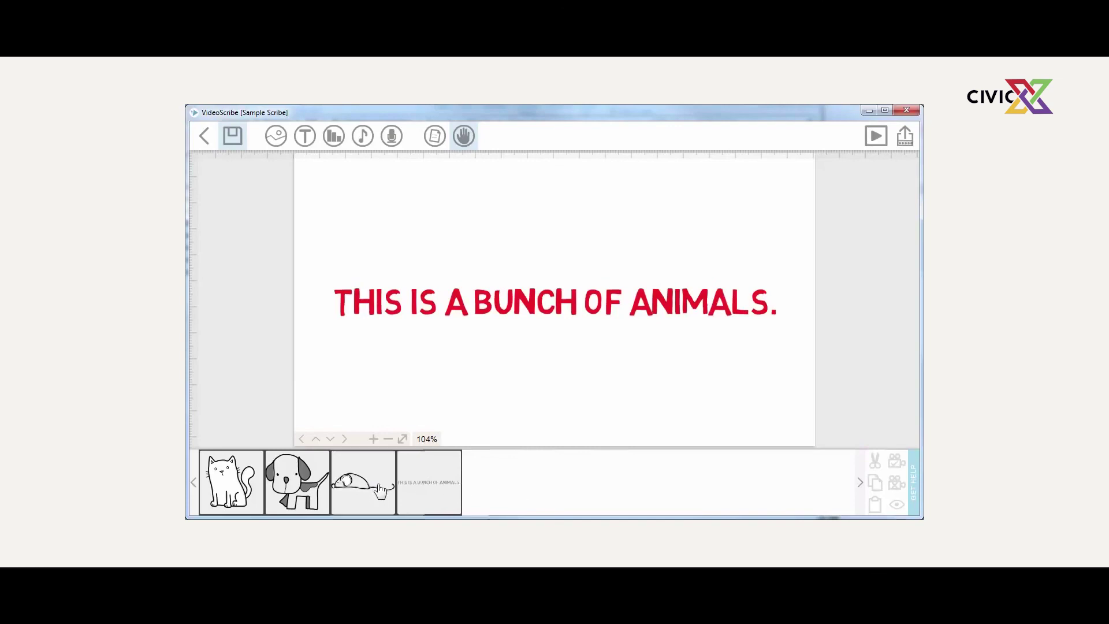
Set the mouse's transition time to 2.5 seconds in its image properties.
{"action": "left_click", "coordinate": [381, 491]}
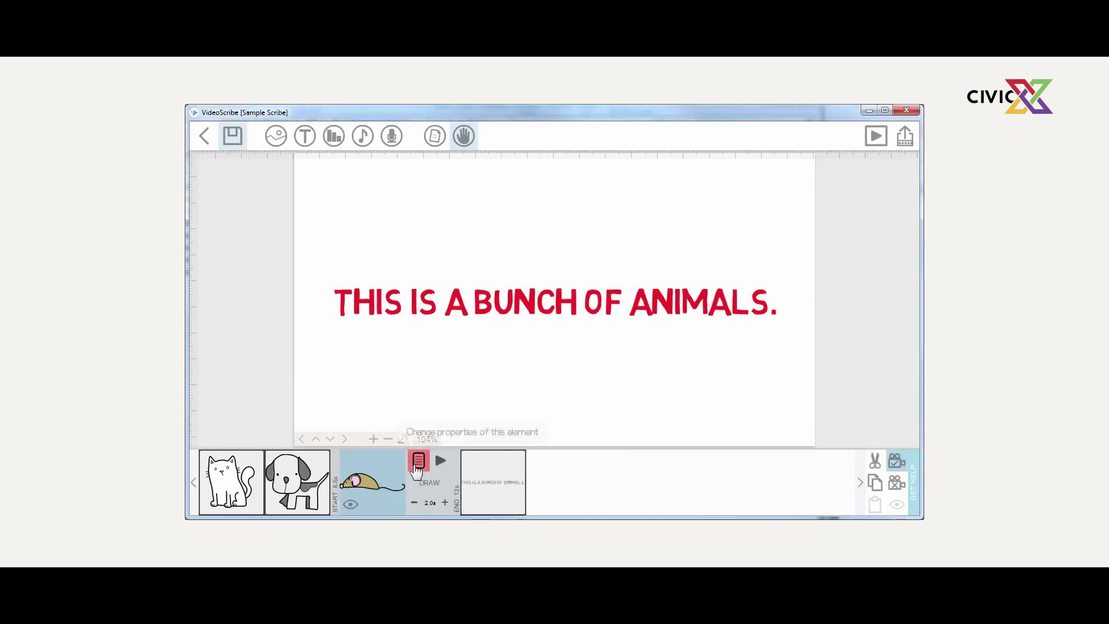
{"action": "left_click", "coordinate": [312, 477]}
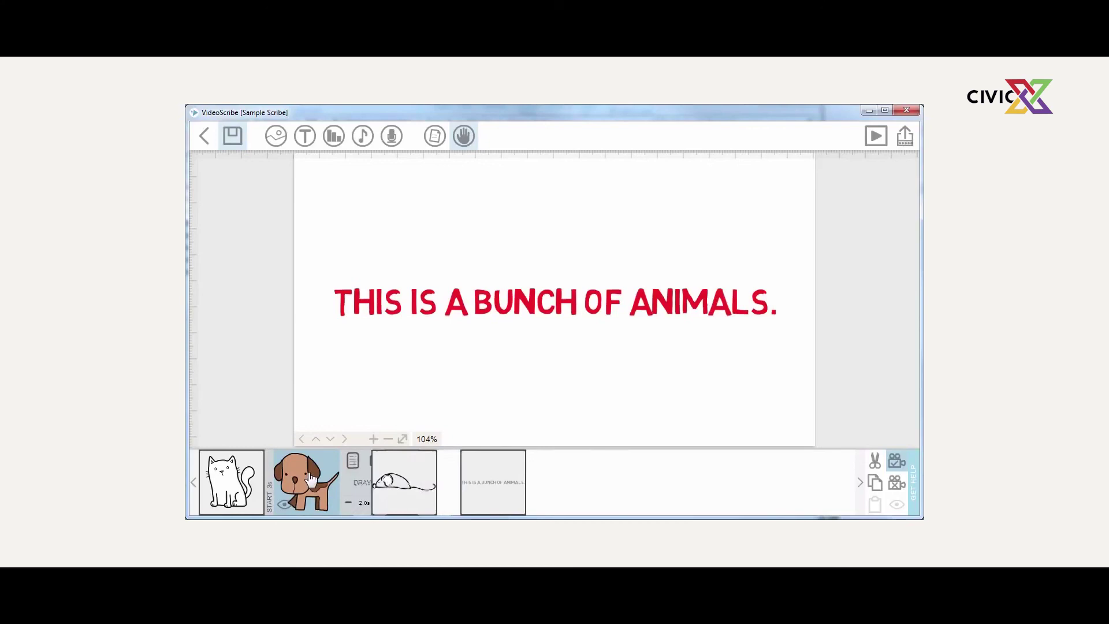
{"action": "left_click", "coordinate": [589, 382]}
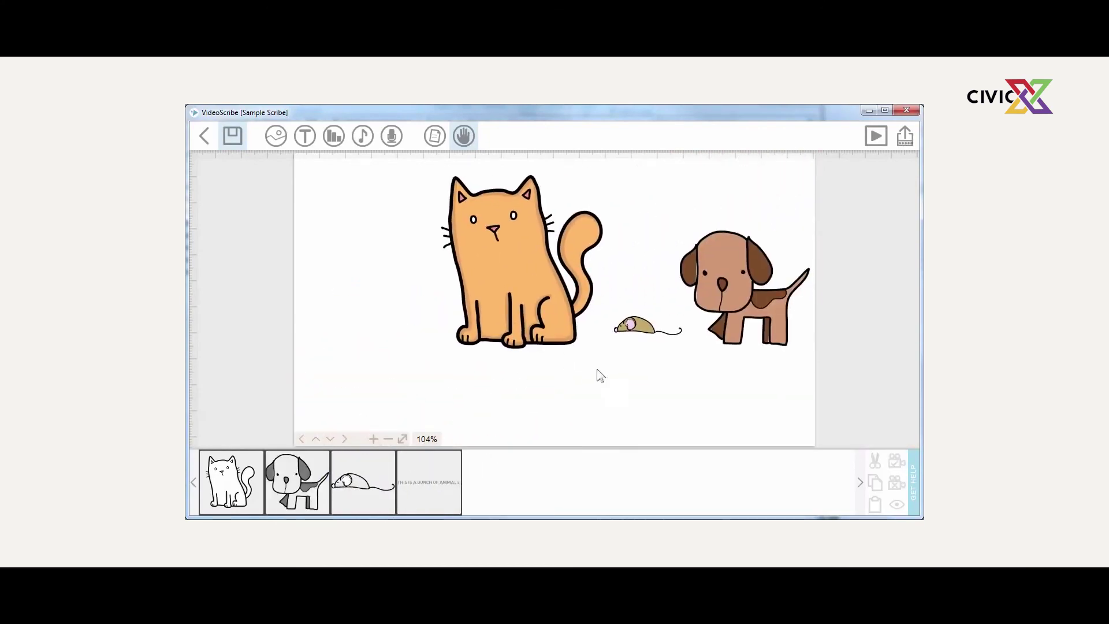
{"action": "double_click", "coordinate": [644, 331]}
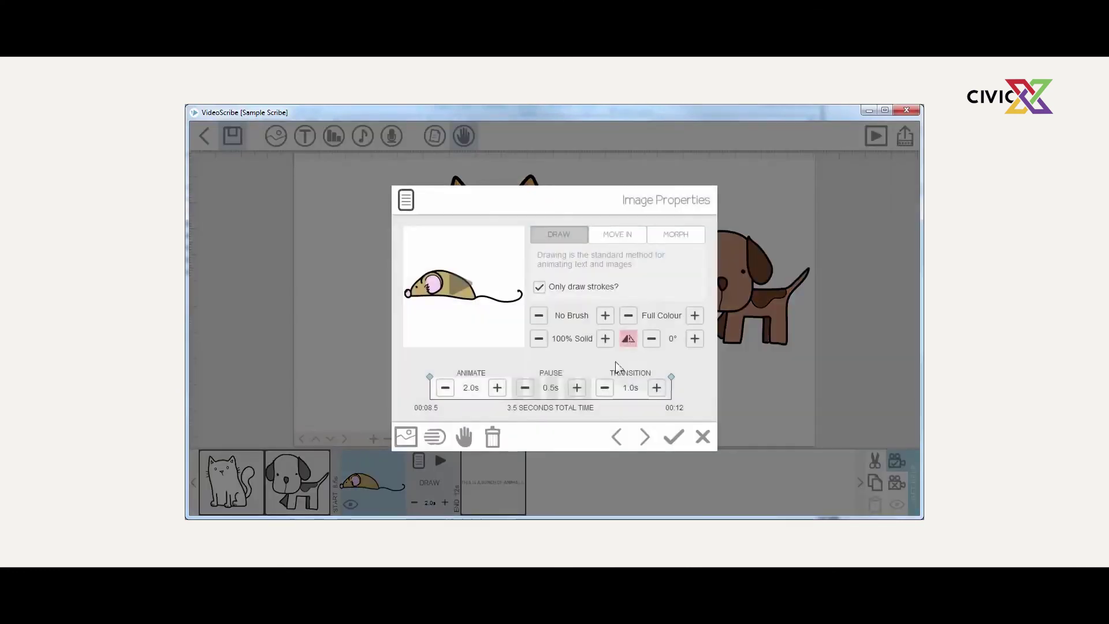
{"action": "left_click", "coordinate": [657, 388]}
{"action": "left_click", "coordinate": [657, 388]}
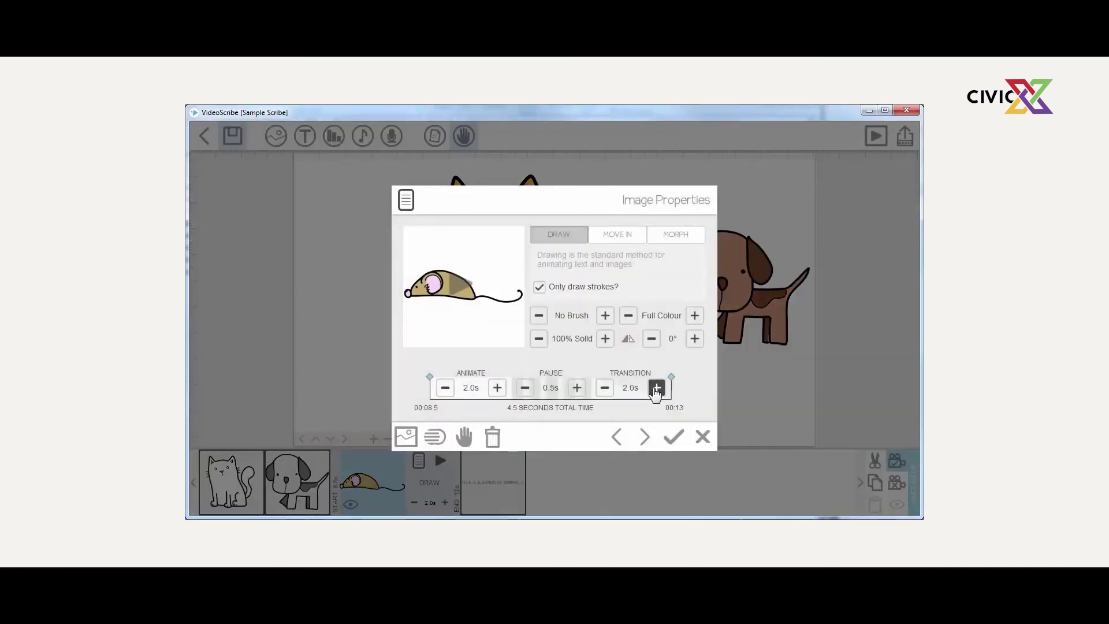
{"action": "left_click", "coordinate": [657, 388]}
{"action": "left_click", "coordinate": [674, 437]}
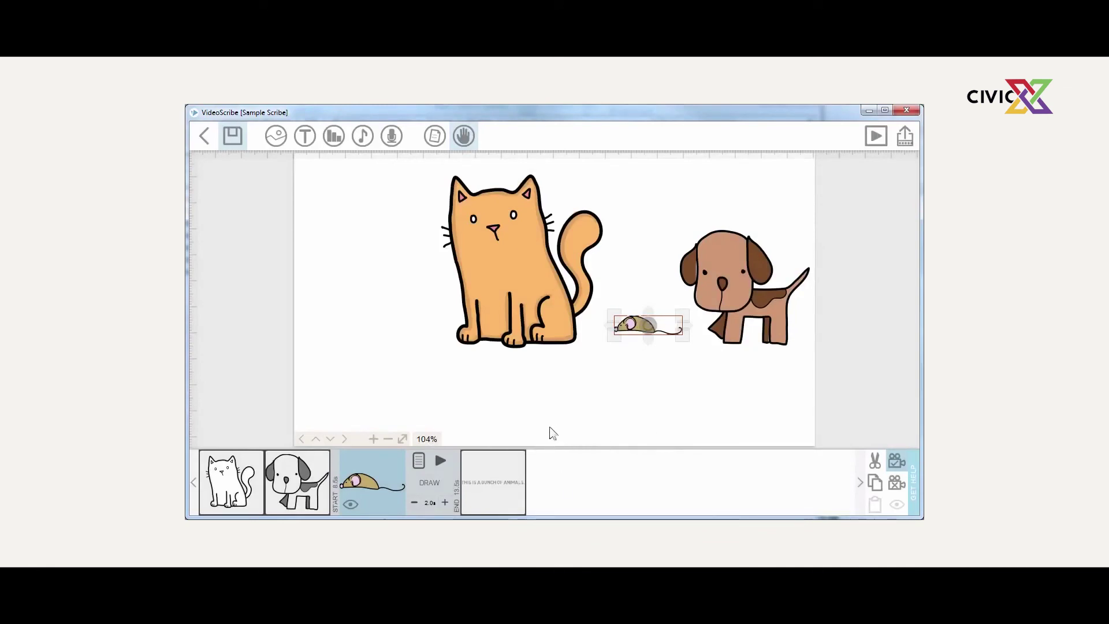
Move the cat lower on the canvas relative to the mouse and dog, and set its camera to the current view.
{"action": "left_click", "coordinate": [530, 275]}
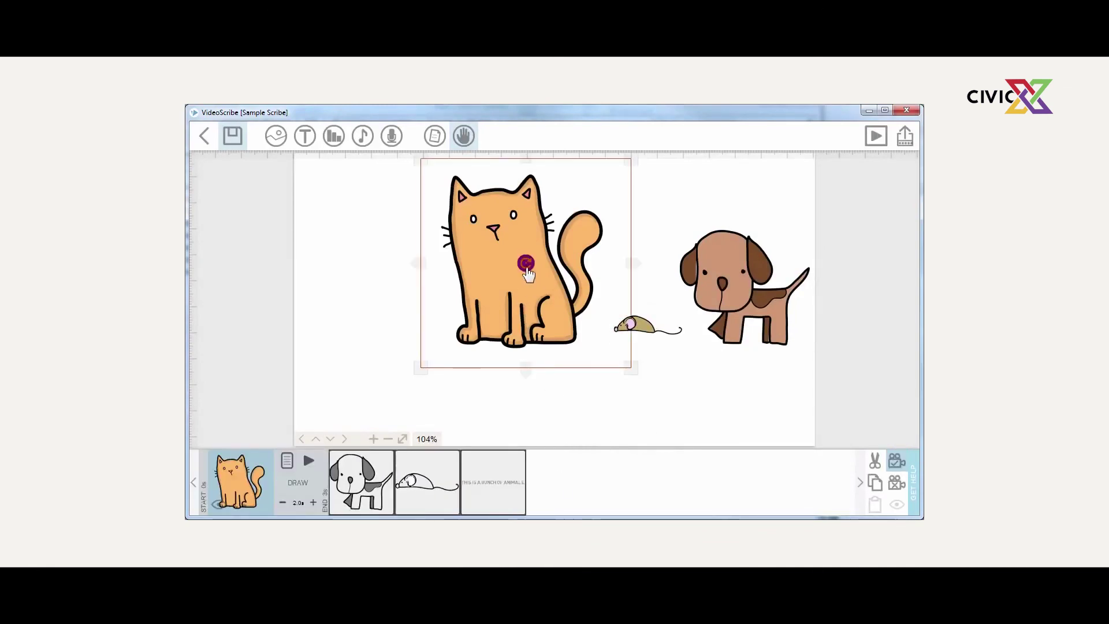
{"action": "left_click_drag", "start_coordinate": [539, 301], "coordinate": [570, 250]}
{"action": "key", "text": "ctrl+z"}
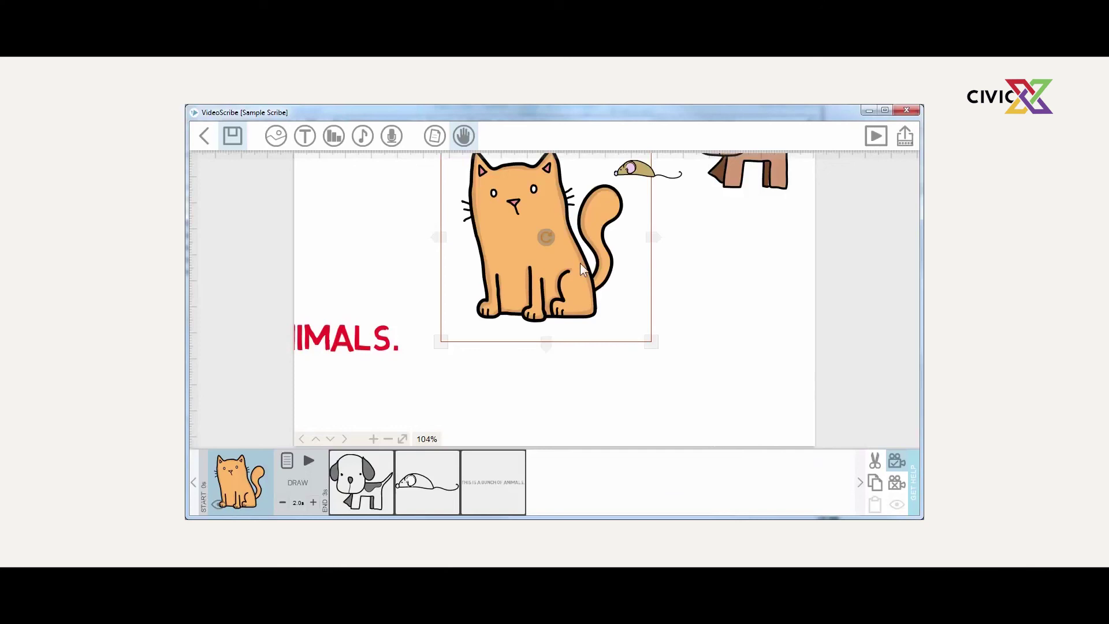
{"action": "left_click", "coordinate": [752, 371]}
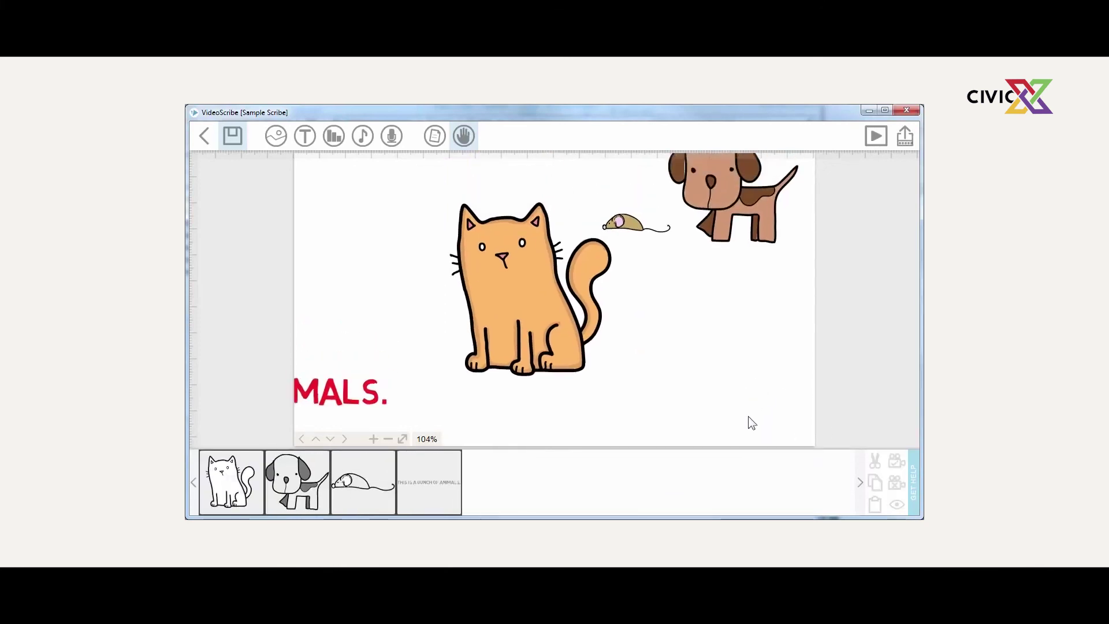
{"action": "left_click", "coordinate": [560, 312]}
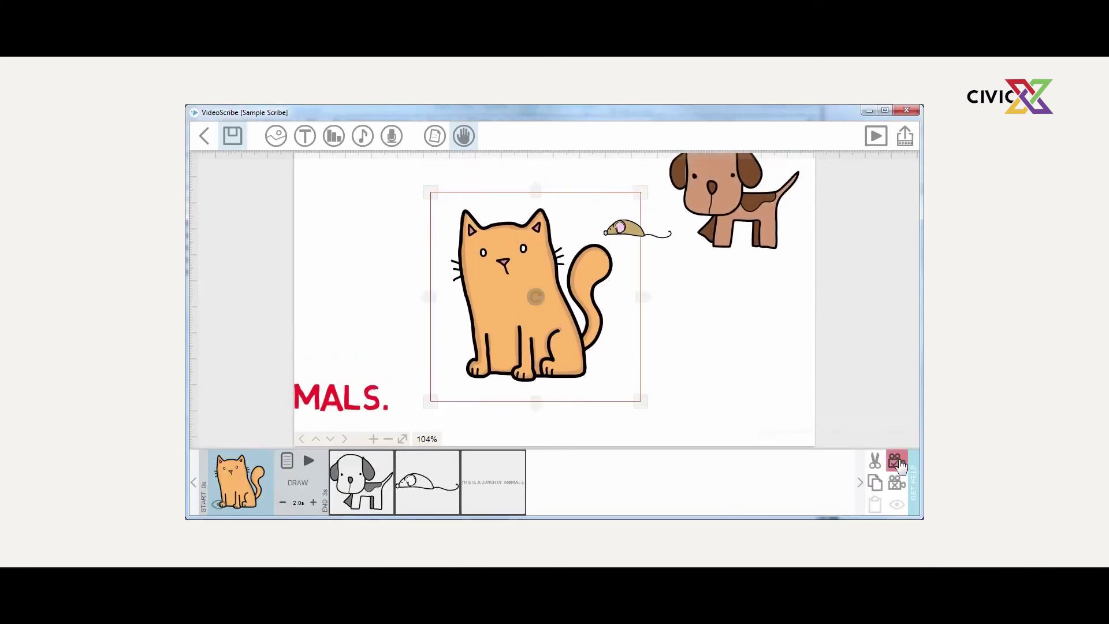
Preview the whole scribe and view all its elements together on the canvas.
{"action": "left_click", "coordinate": [875, 138]}
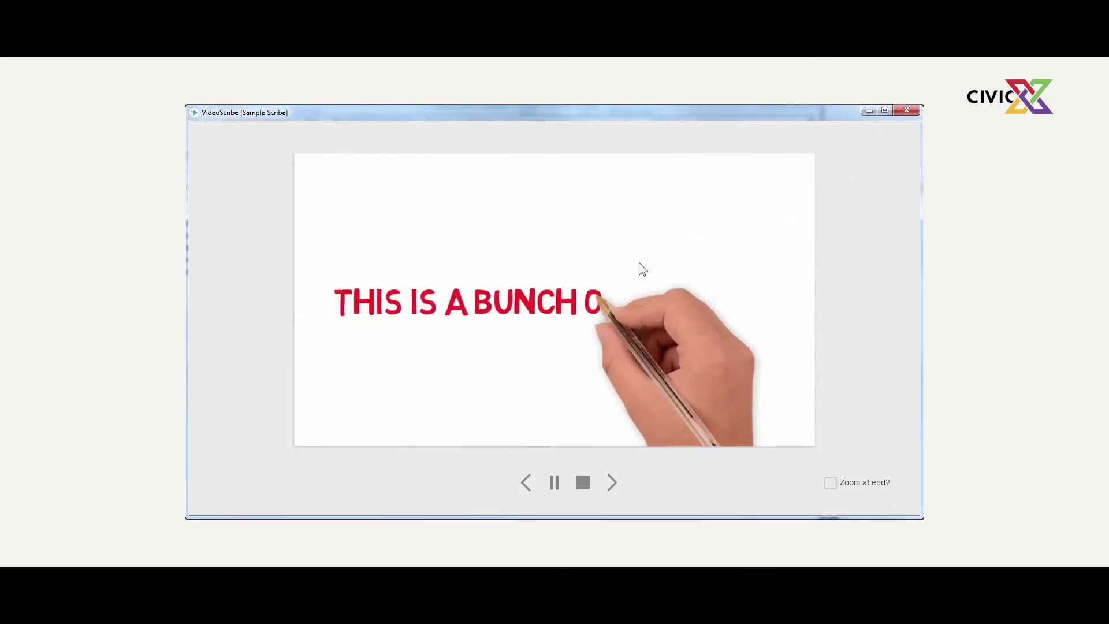
{"action": "left_click", "coordinate": [584, 481]}
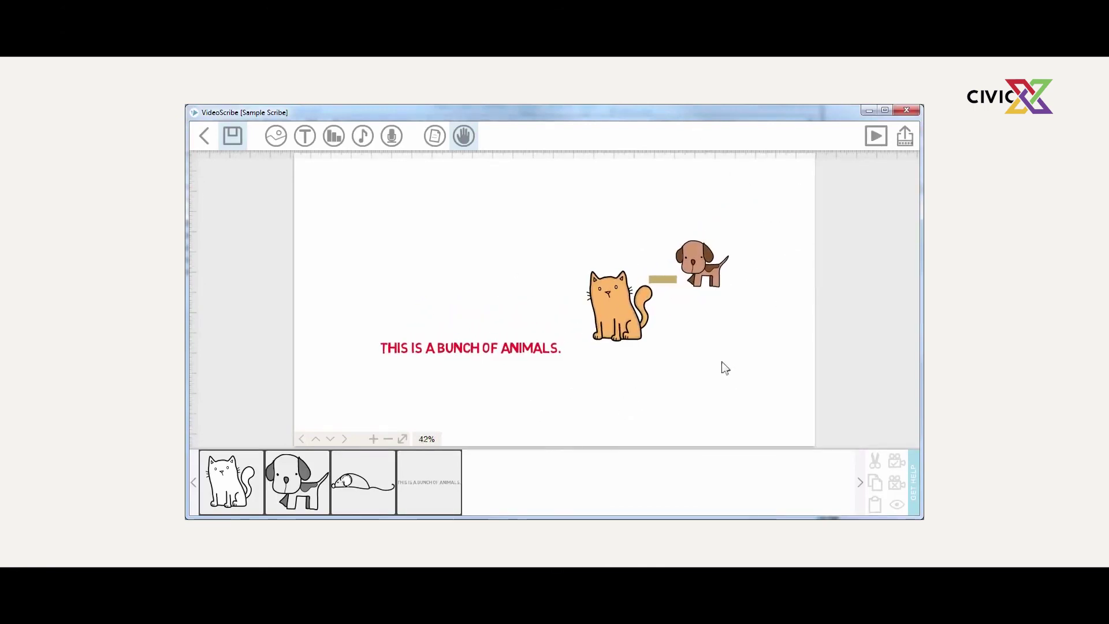
{"action": "scroll", "coordinate": [724, 290], "scroll_direction": "down", "scroll_amount": 2}
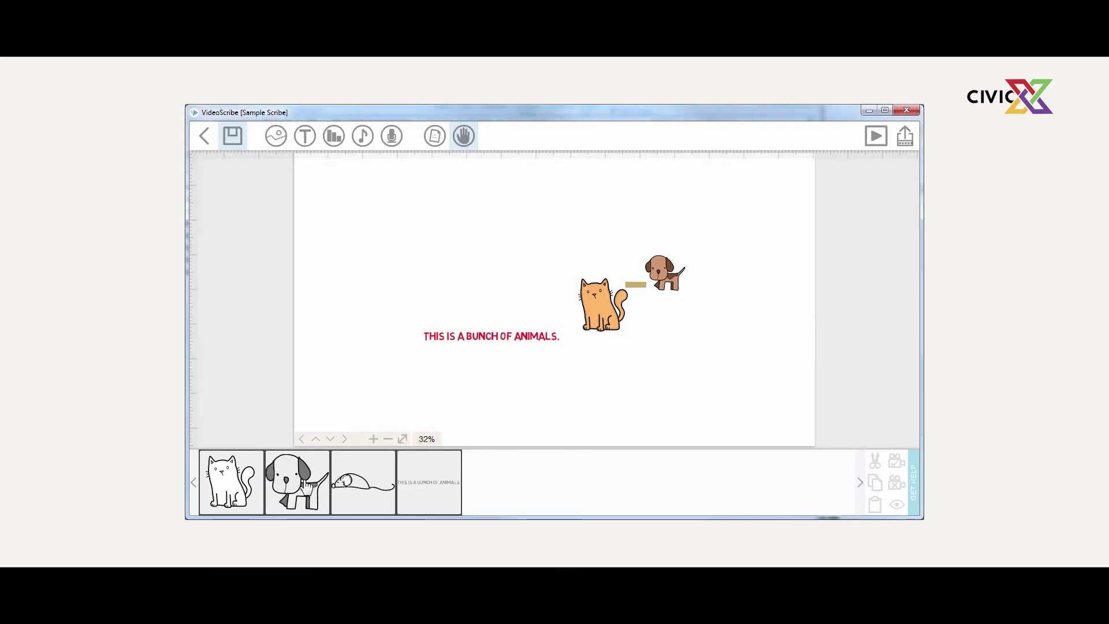
Reorder the timeline so the mouse is first and the dog is last, and preview the scribe.
{"action": "left_click_drag", "start_coordinate": [306, 487], "coordinate": [520, 495]}
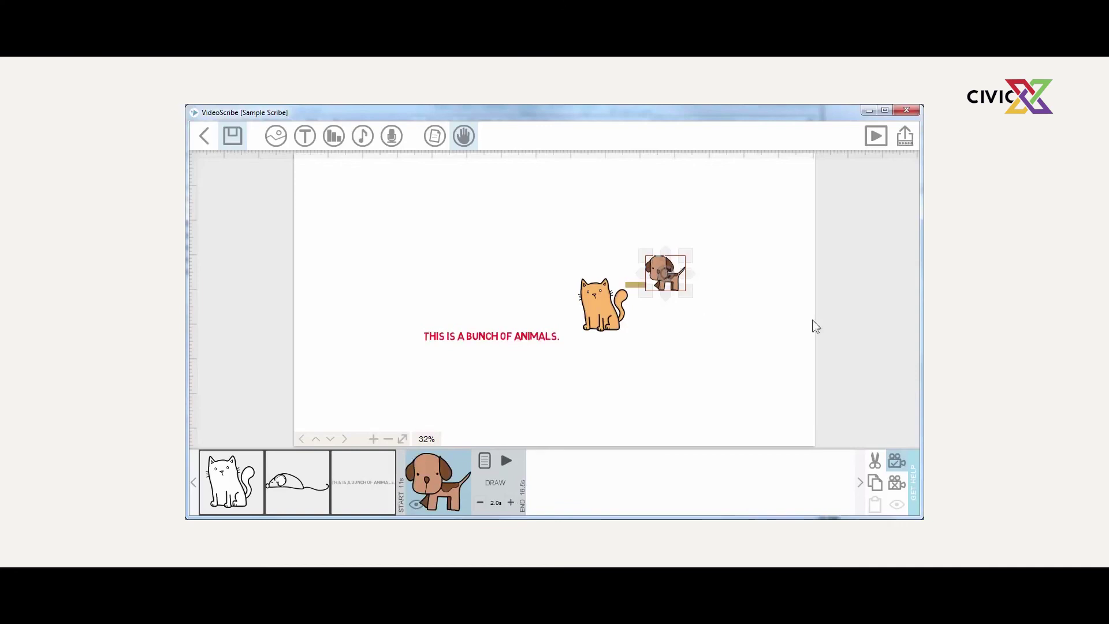
{"action": "left_click", "coordinate": [897, 459]}
{"action": "mouse_move", "coordinate": [292, 485]}
{"action": "left_mouse_down"}
{"action": "mouse_move", "coordinate": [214, 481]}
{"action": "mouse_move", "coordinate": [226, 483]}
{"action": "left_mouse_up"}
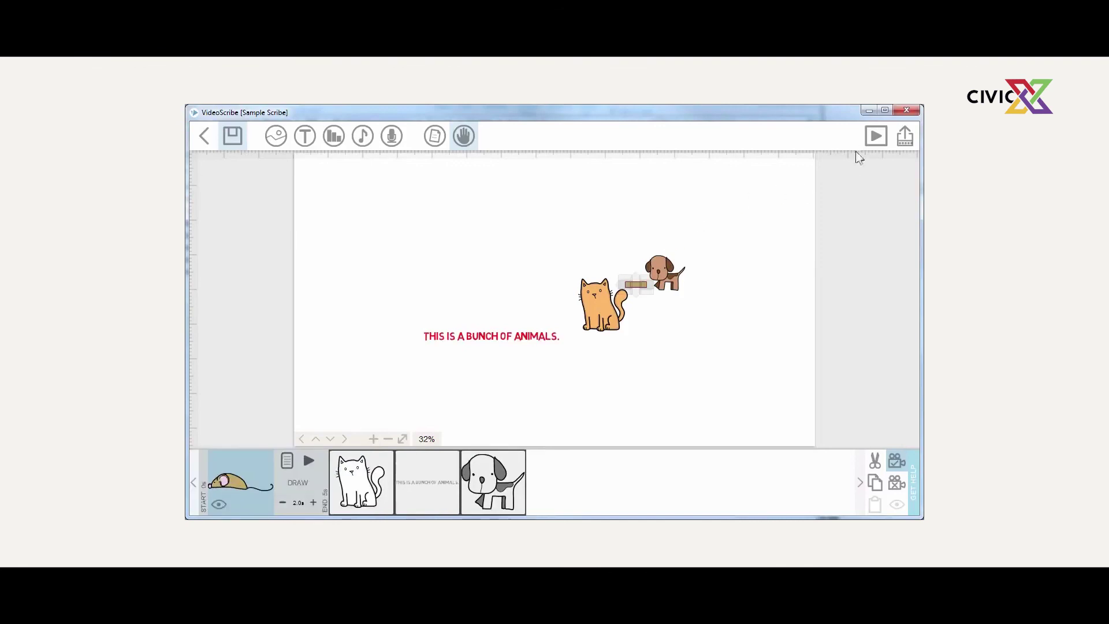
{"action": "left_click", "coordinate": [875, 137]}
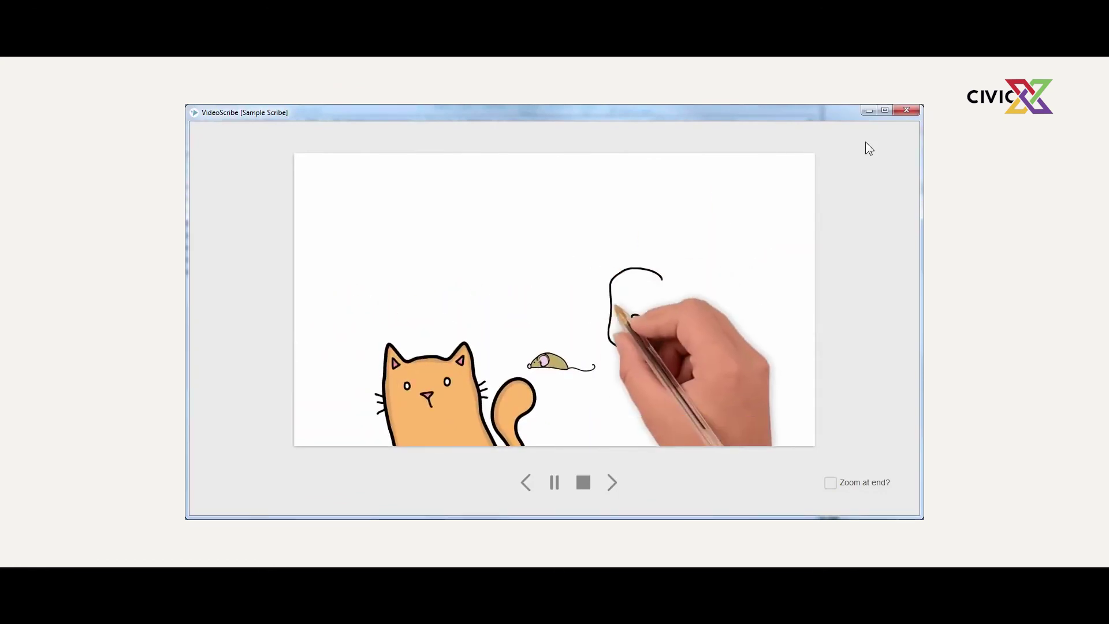
{"action": "left_click", "coordinate": [584, 483]}
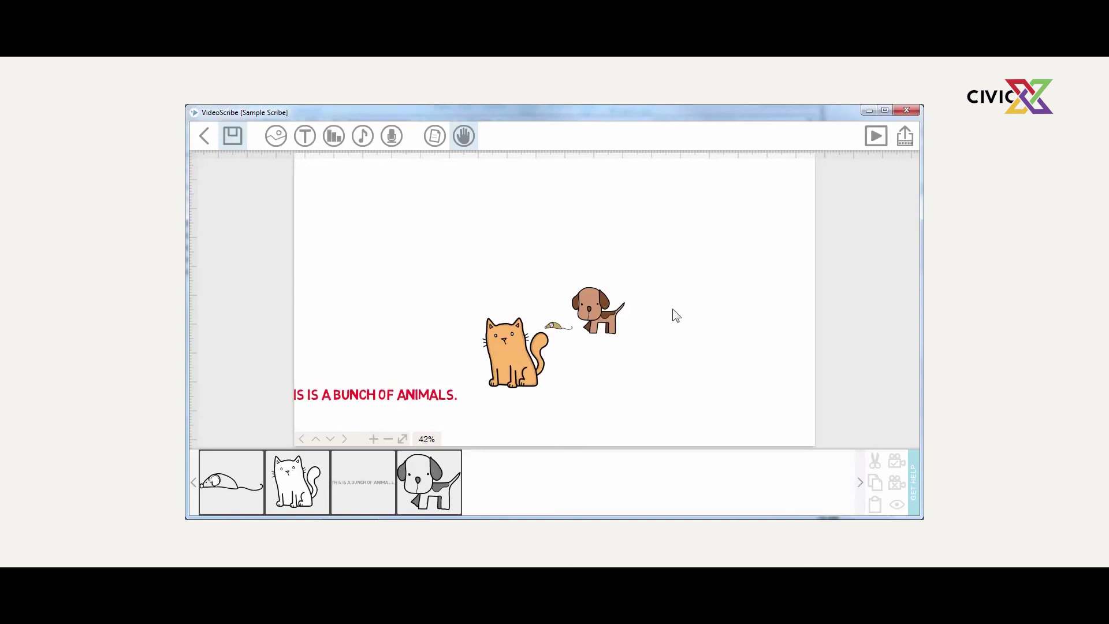
Bring the dog into close view and shift the canvas until empty space lies beside and below it.
{"action": "left_click", "coordinate": [602, 323]}
{"action": "left_click", "coordinate": [446, 483]}
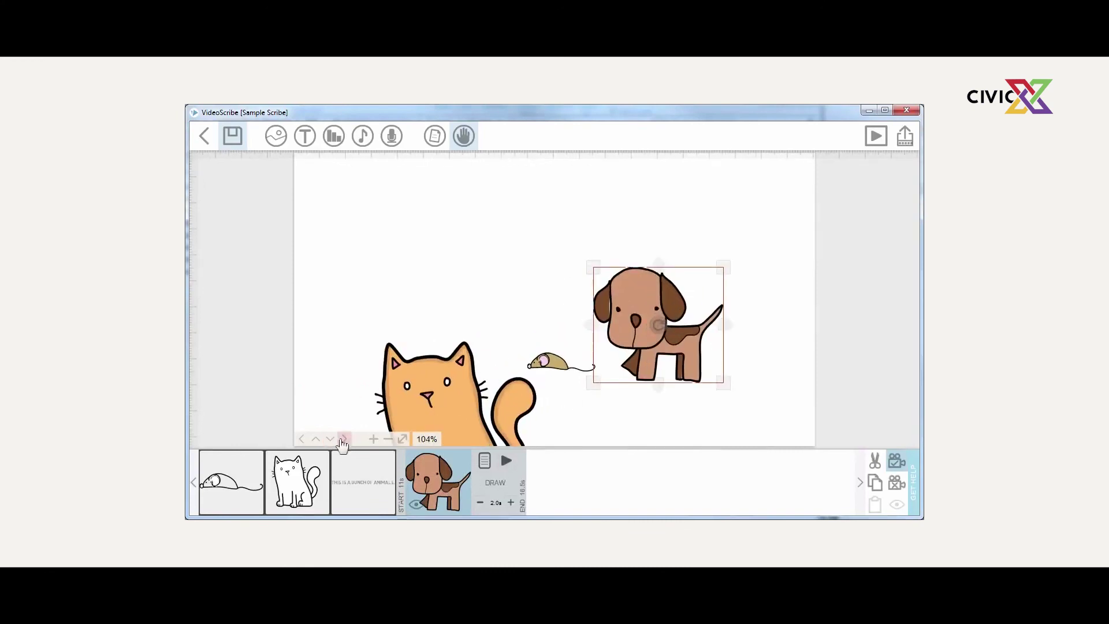
{"action": "left_click", "coordinate": [301, 439]}
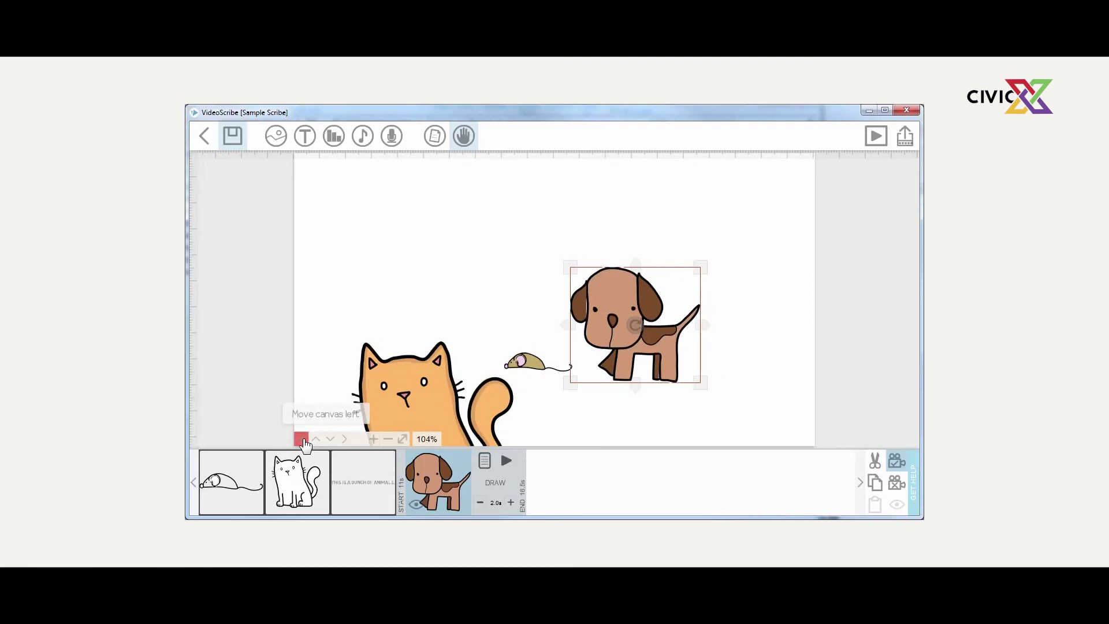
{"action": "left_click", "coordinate": [301, 440]}
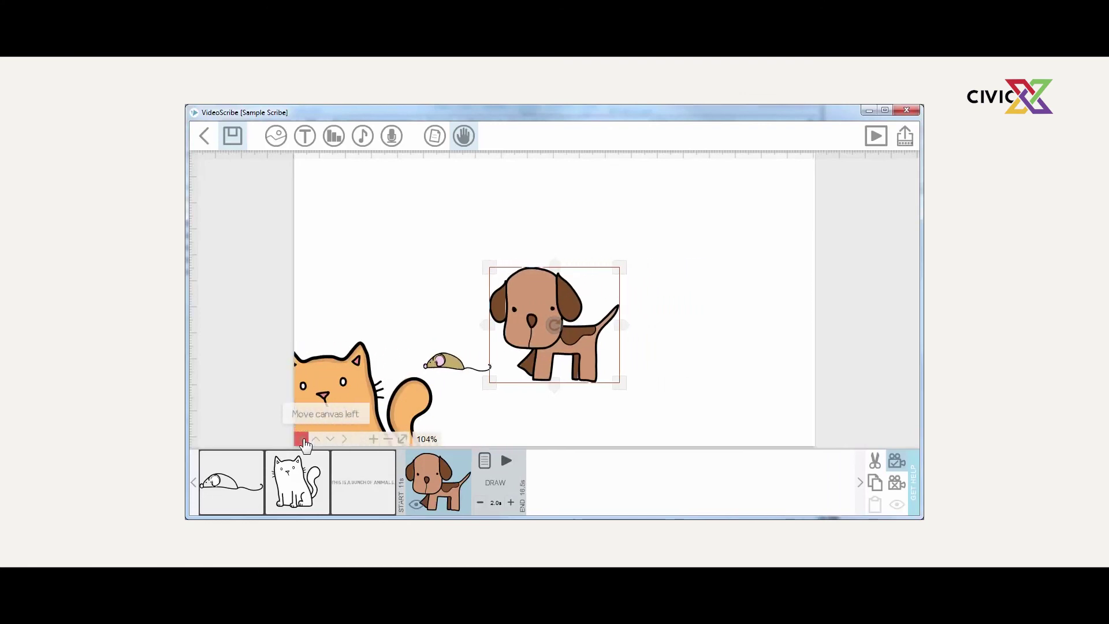
{"action": "left_click", "coordinate": [301, 440]}
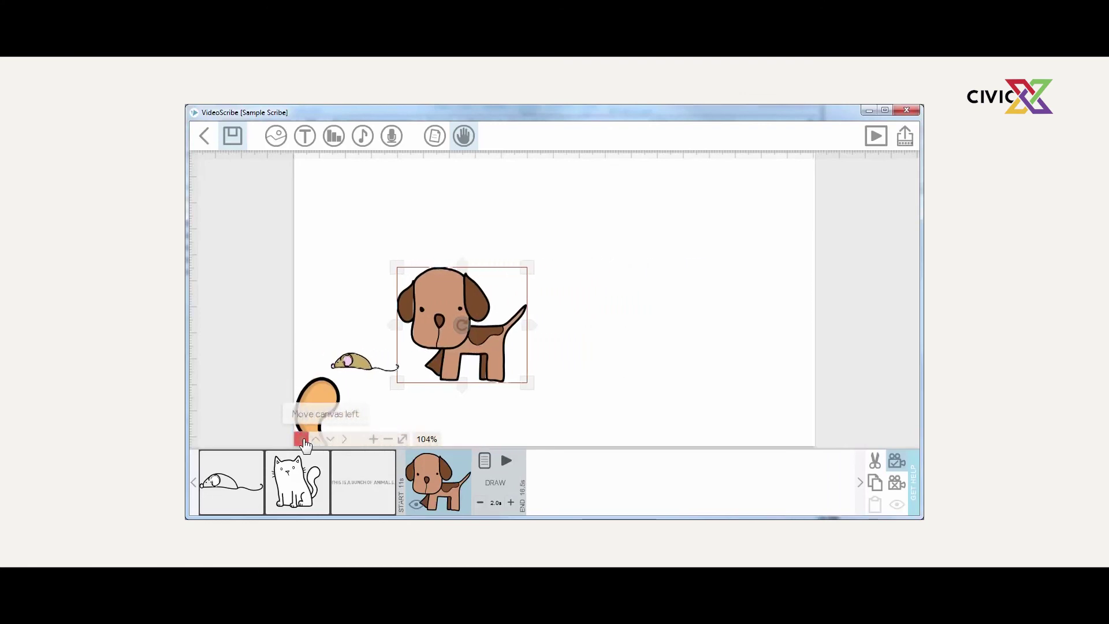
{"action": "left_click", "coordinate": [301, 440]}
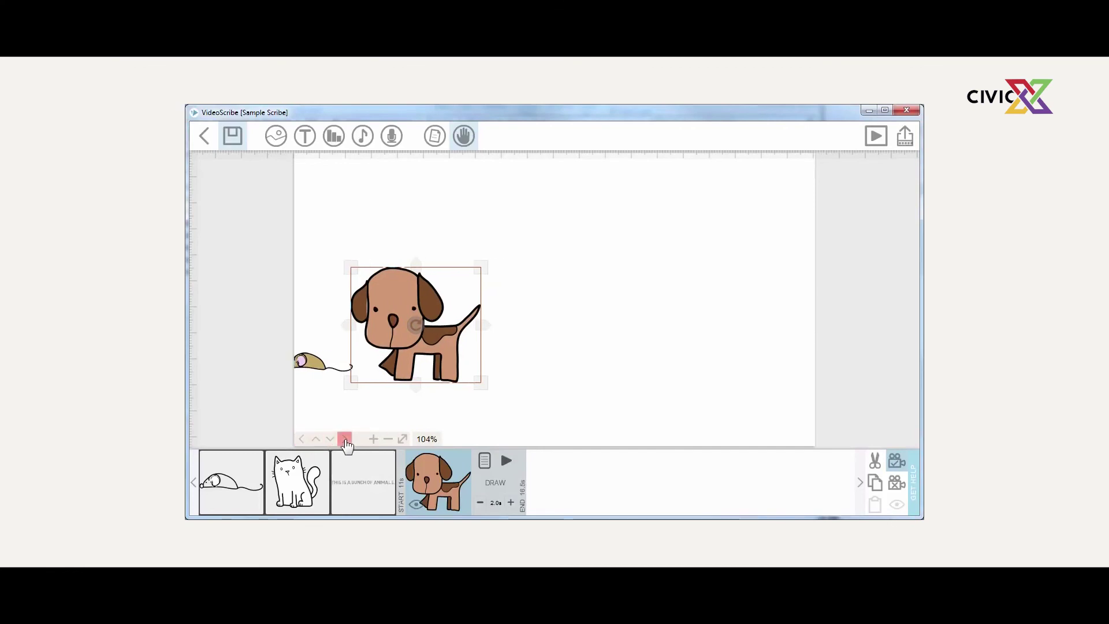
{"action": "left_click", "coordinate": [345, 440]}
{"action": "left_click", "coordinate": [316, 440]}
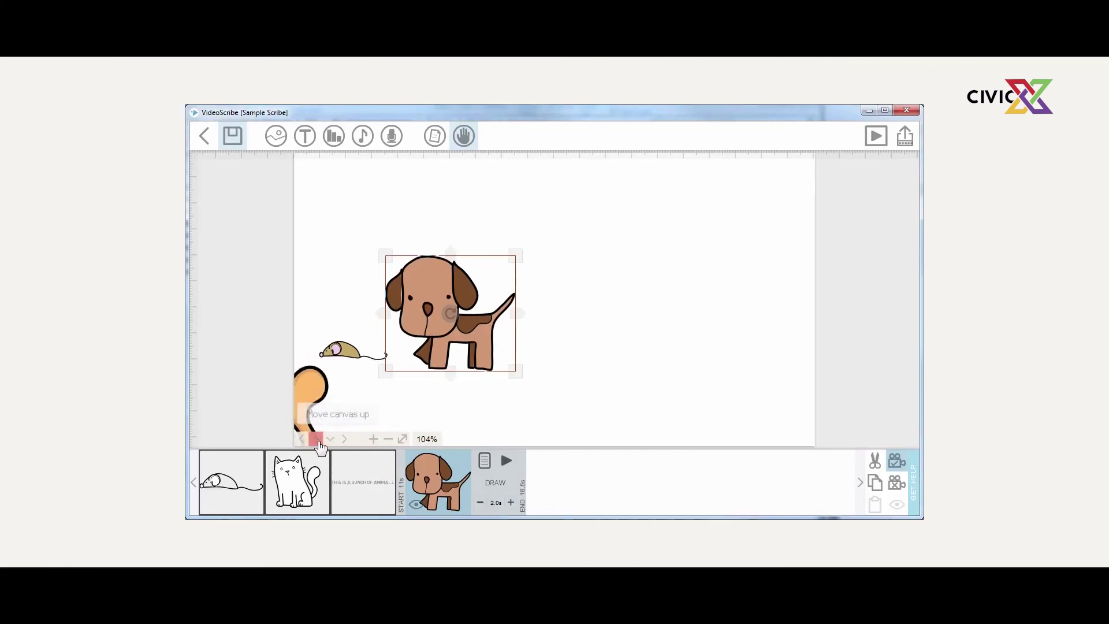
{"action": "left_click", "coordinate": [316, 440]}
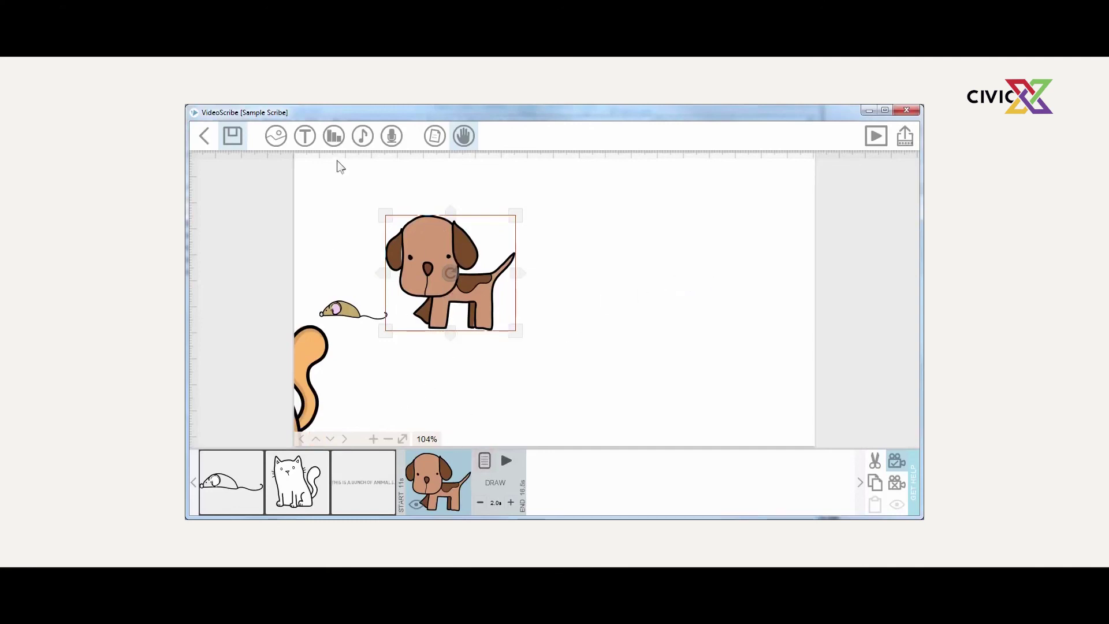
Add a second cat from the recent images, shrink it, and place it in the empty space right of and below the dog.
{"action": "left_click", "coordinate": [277, 138]}
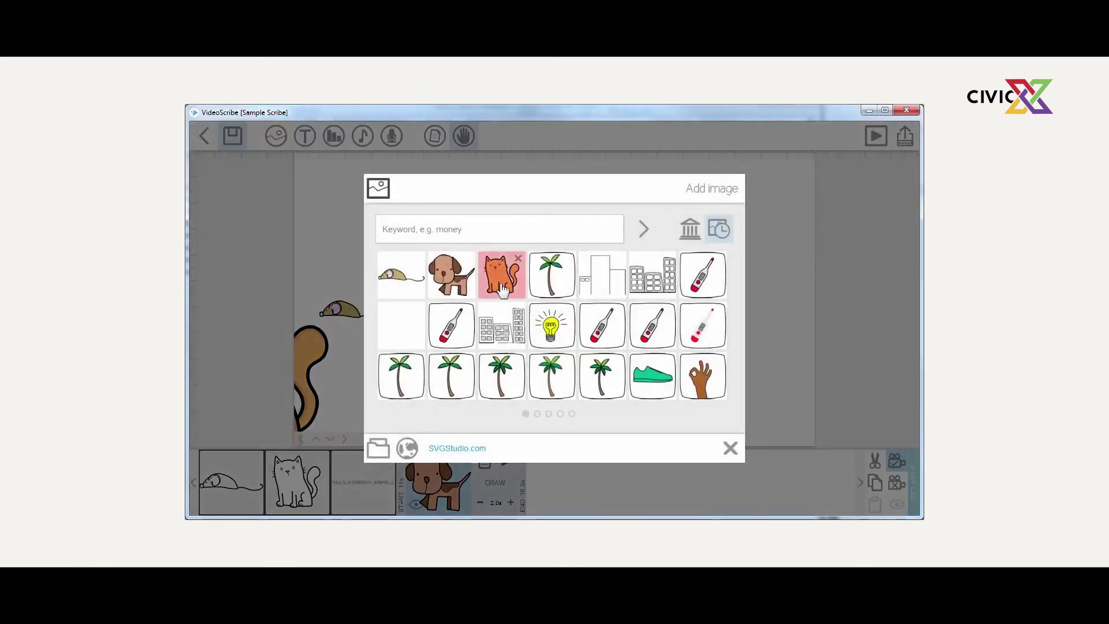
{"action": "left_click", "coordinate": [501, 288]}
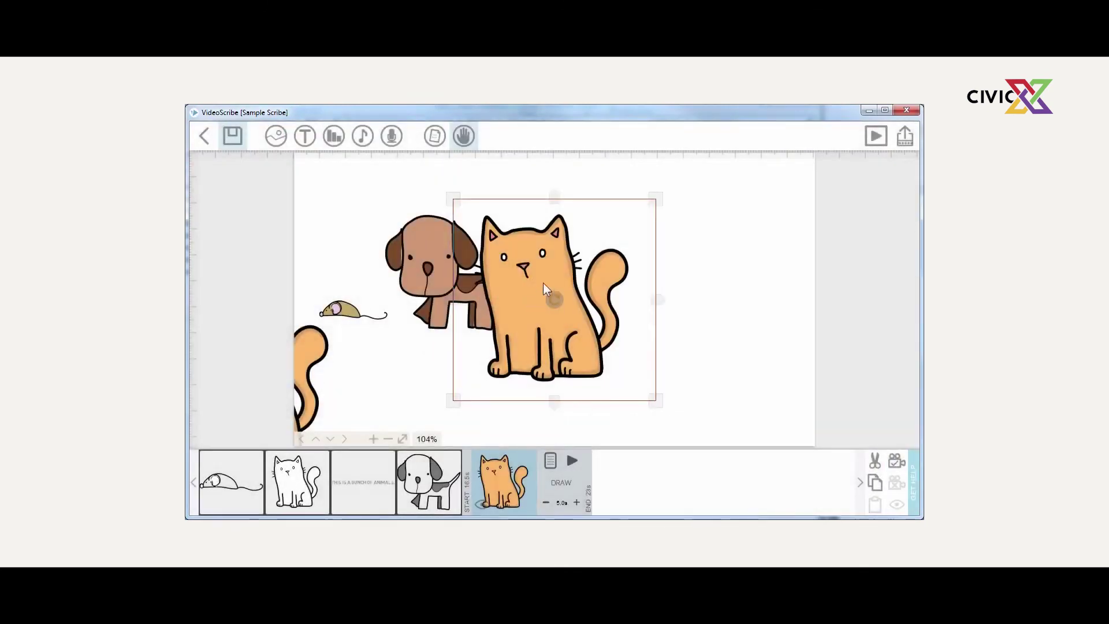
{"action": "left_click_drag", "start_coordinate": [546, 289], "coordinate": [680, 327]}
{"action": "left_click_drag", "start_coordinate": [789, 239], "coordinate": [741, 350]}
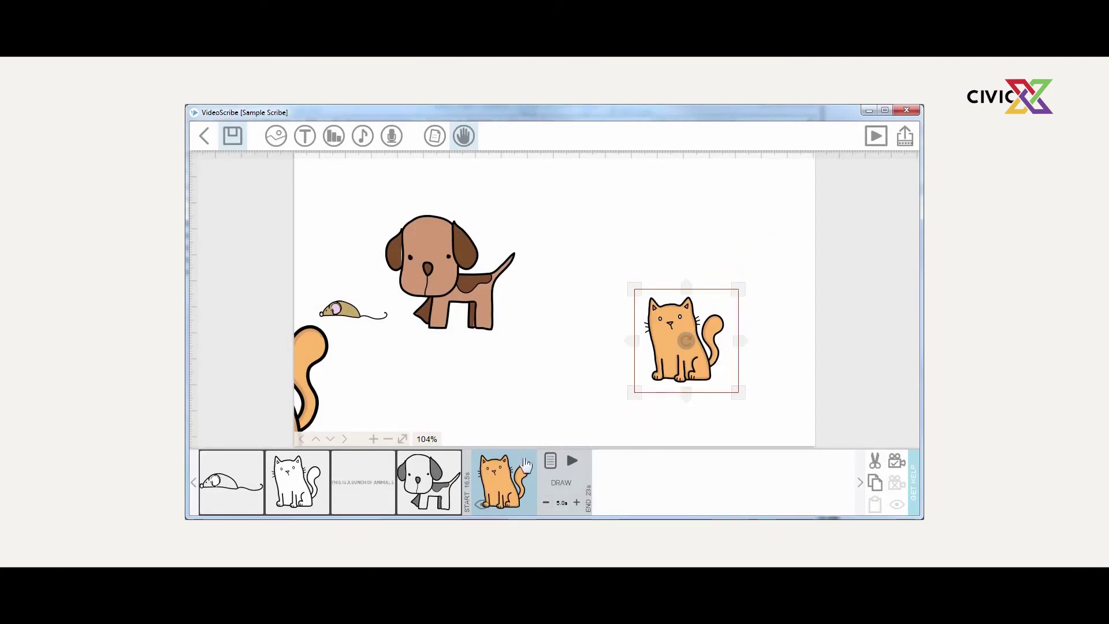
{"action": "left_click_drag", "start_coordinate": [580, 380], "coordinate": [530, 319]}
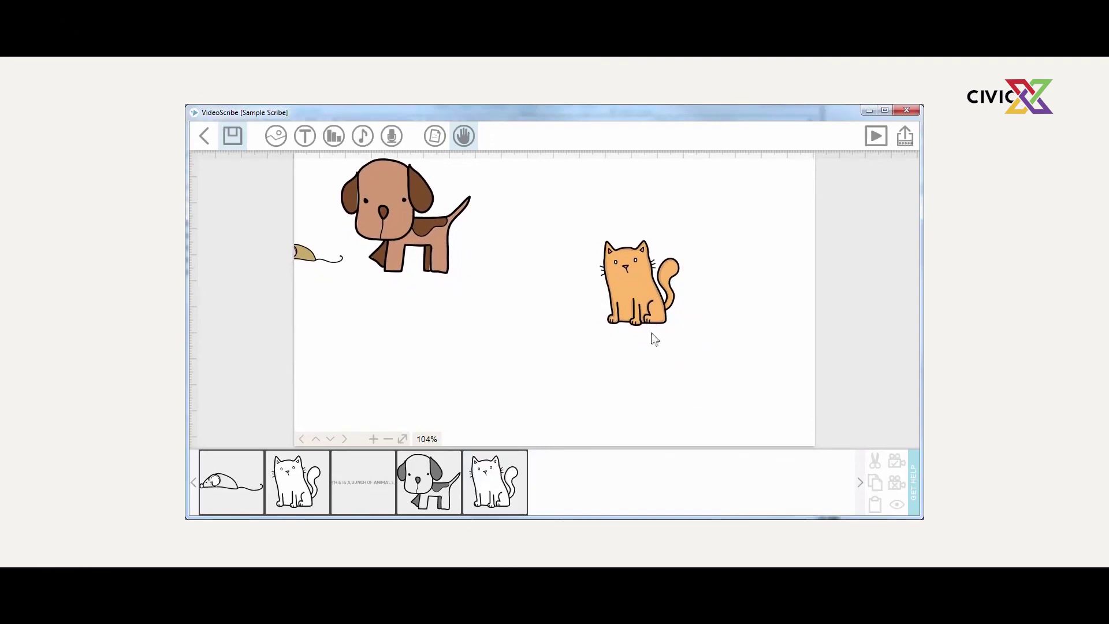
Set the second cat's camera to the current view and preview the scribe from the dog onward.
{"action": "left_click", "coordinate": [523, 477]}
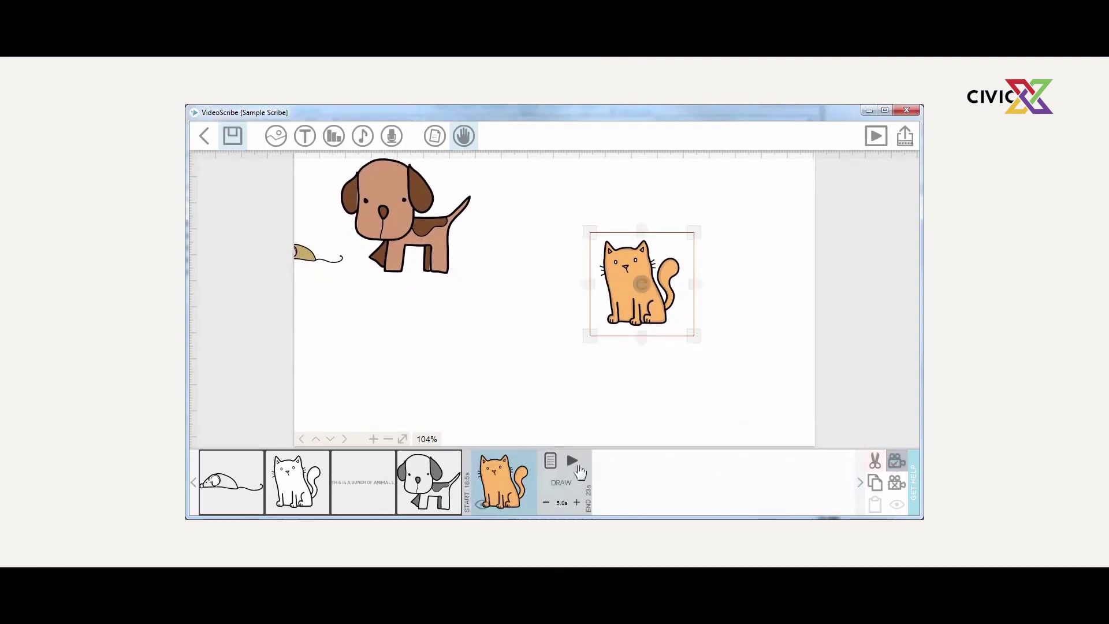
{"action": "left_click", "coordinate": [414, 473]}
{"action": "left_click", "coordinate": [507, 461]}
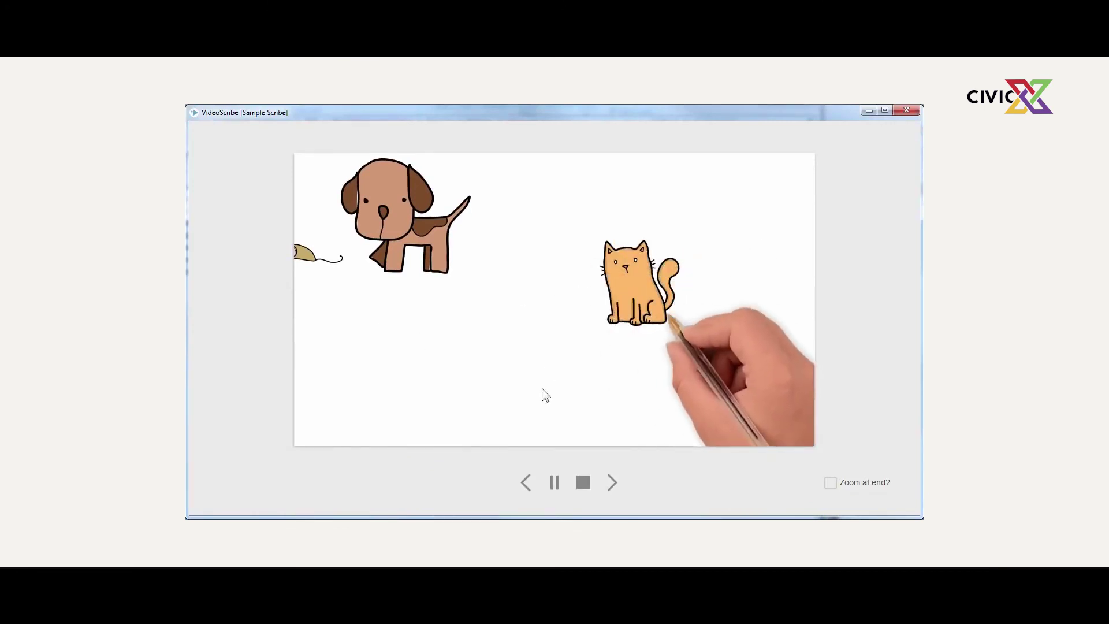
{"action": "left_click", "coordinate": [584, 483]}
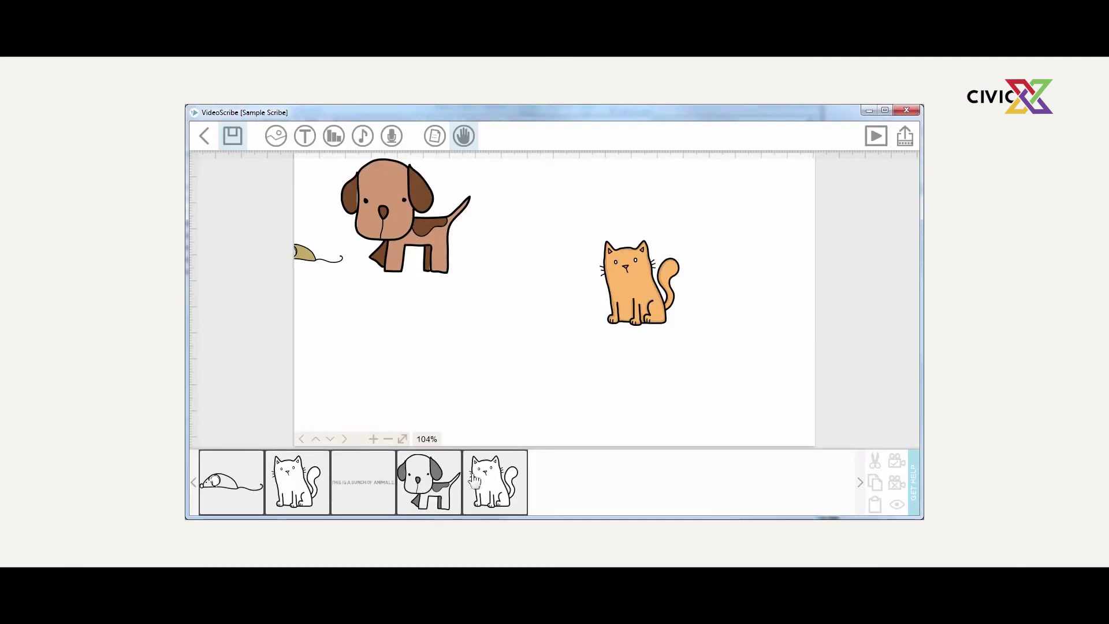
Copy the dog and paste the duplicate after the second cat in the timeline.
{"action": "left_click", "coordinate": [495, 479]}
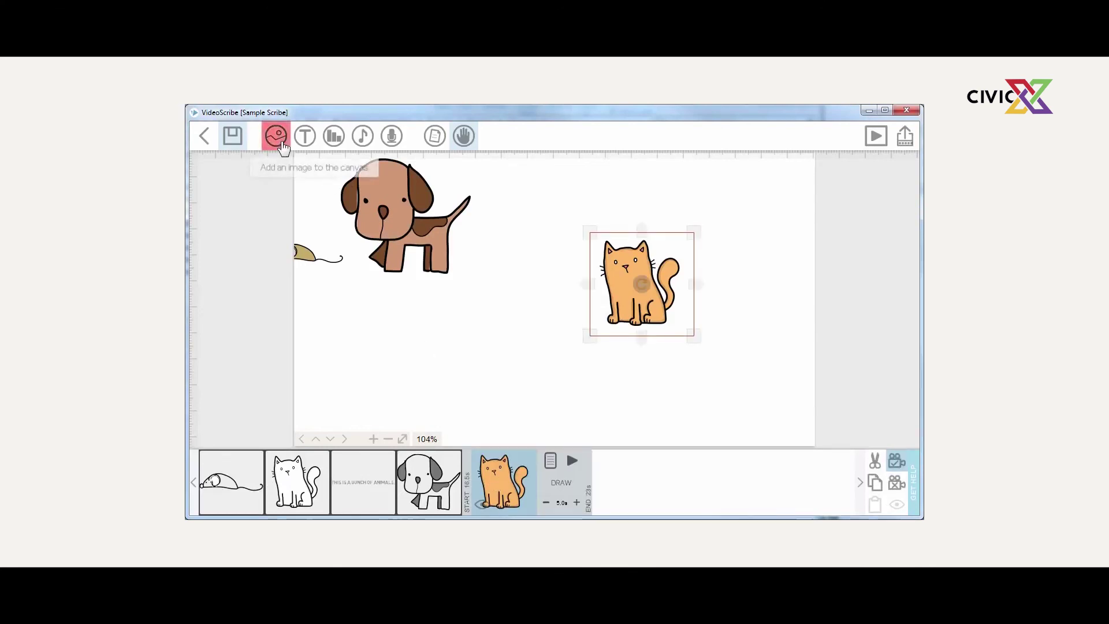
{"action": "left_click", "coordinate": [428, 487]}
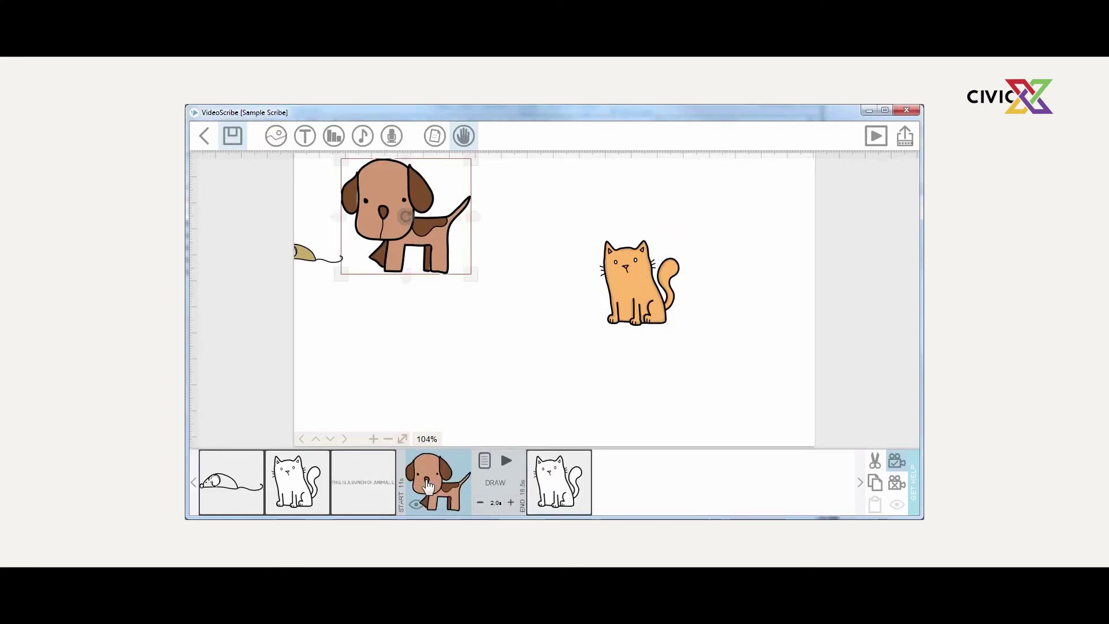
{"action": "left_click", "coordinate": [873, 487]}
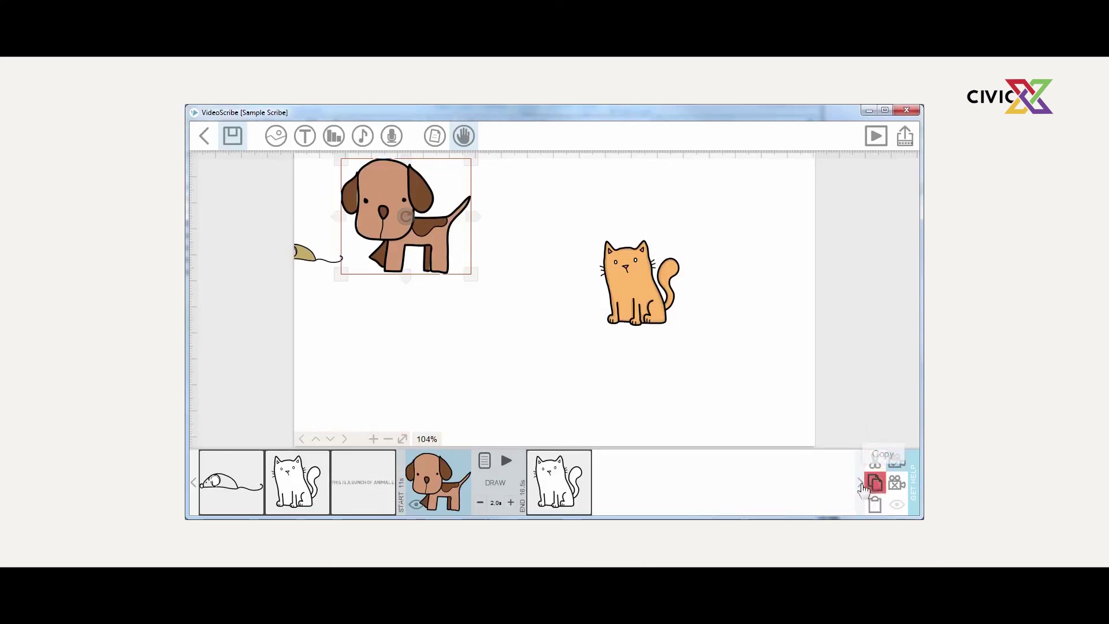
{"action": "left_click", "coordinate": [578, 482]}
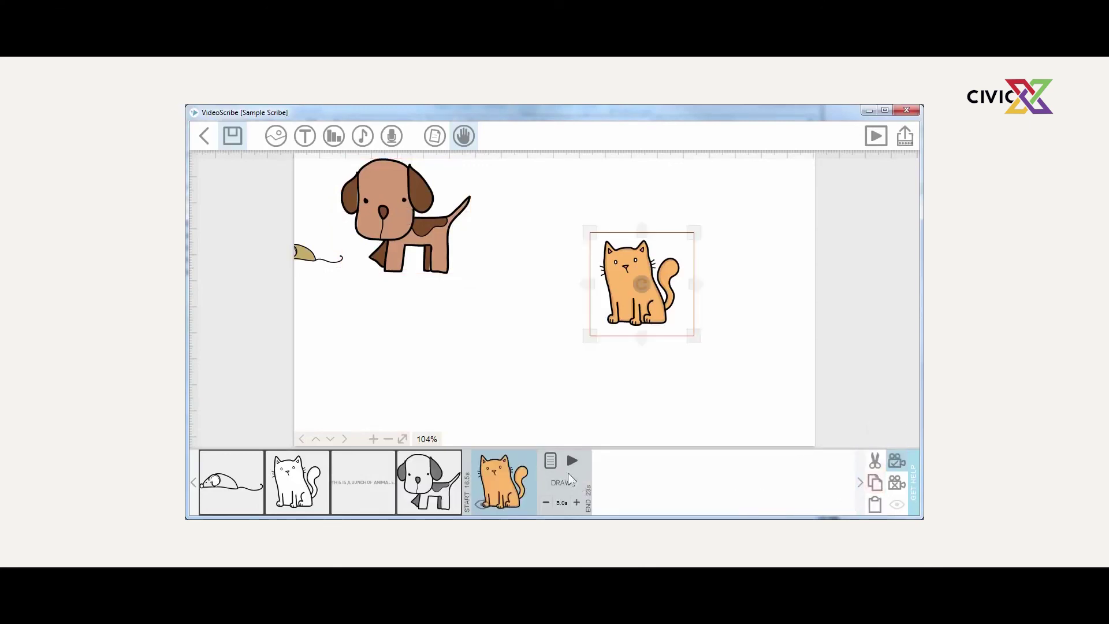
{"action": "left_click", "coordinate": [874, 505]}
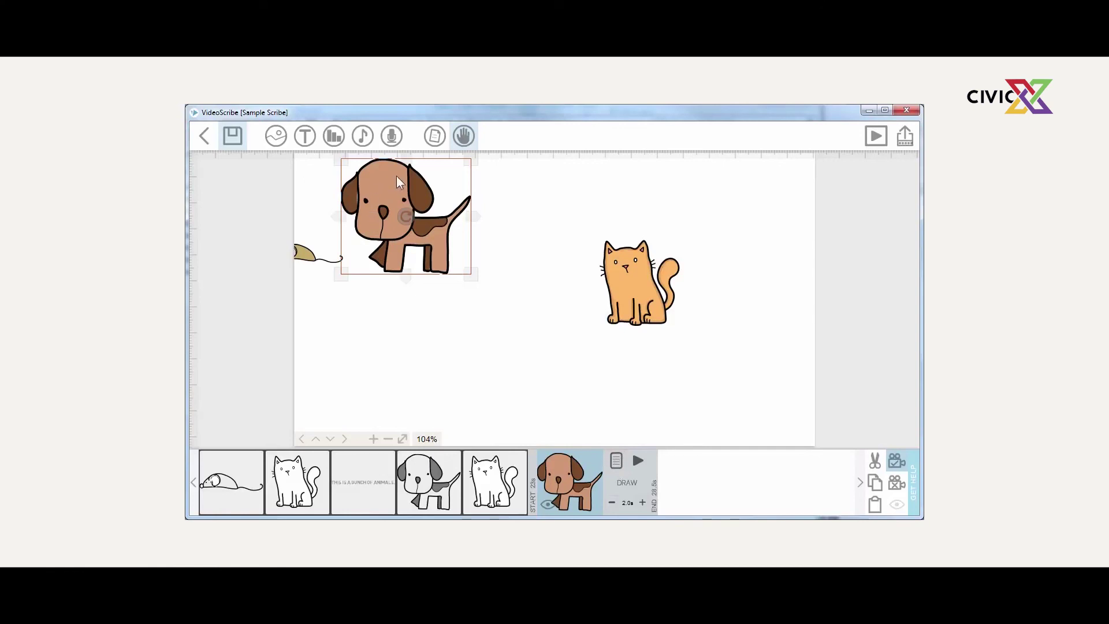
Move the duplicate dog to an empty area well right of the second cat and set its camera to the current view.
{"action": "left_click_drag", "start_coordinate": [396, 181], "coordinate": [684, 287]}
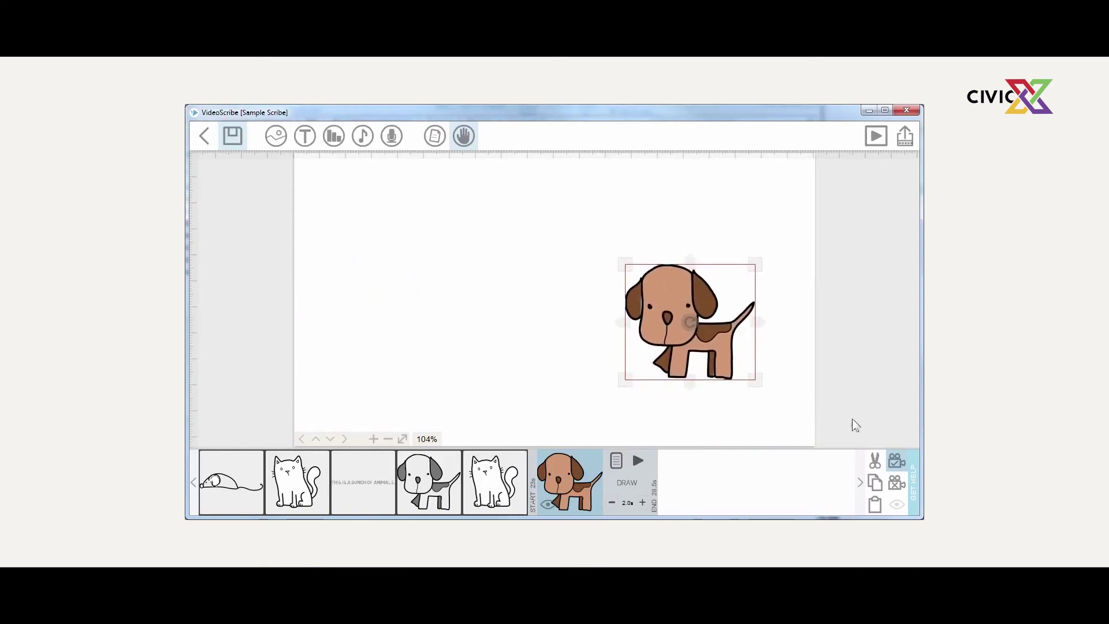
{"action": "left_click", "coordinate": [897, 463]}
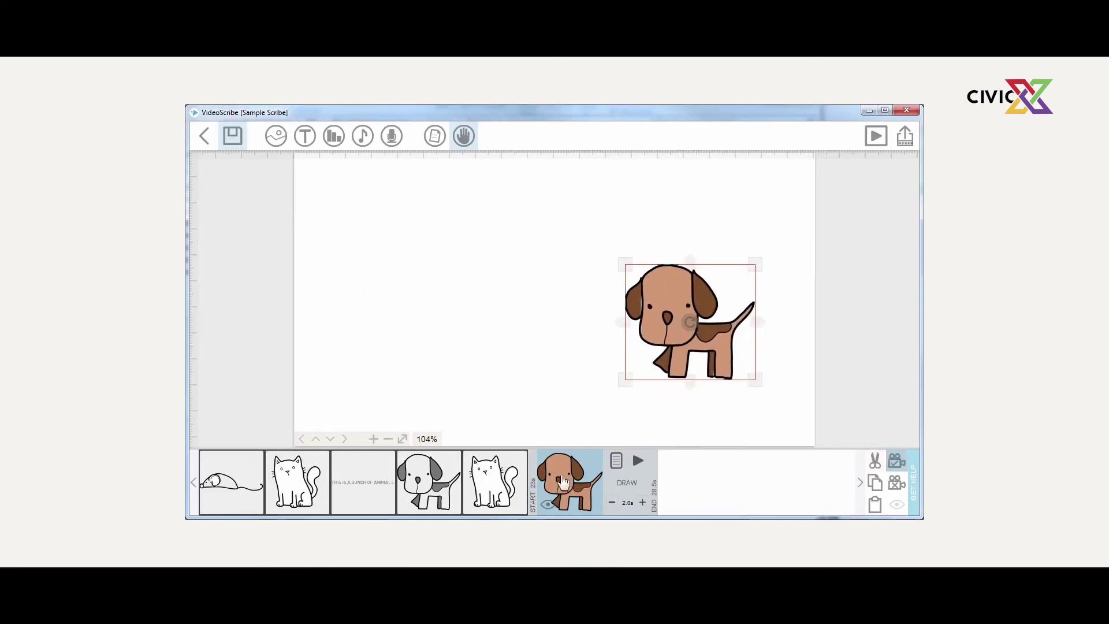
Preview the scribe from the second cat, stop playback, and return to the timeline elements.
{"action": "left_click", "coordinate": [500, 479]}
{"action": "left_click", "coordinate": [572, 460]}
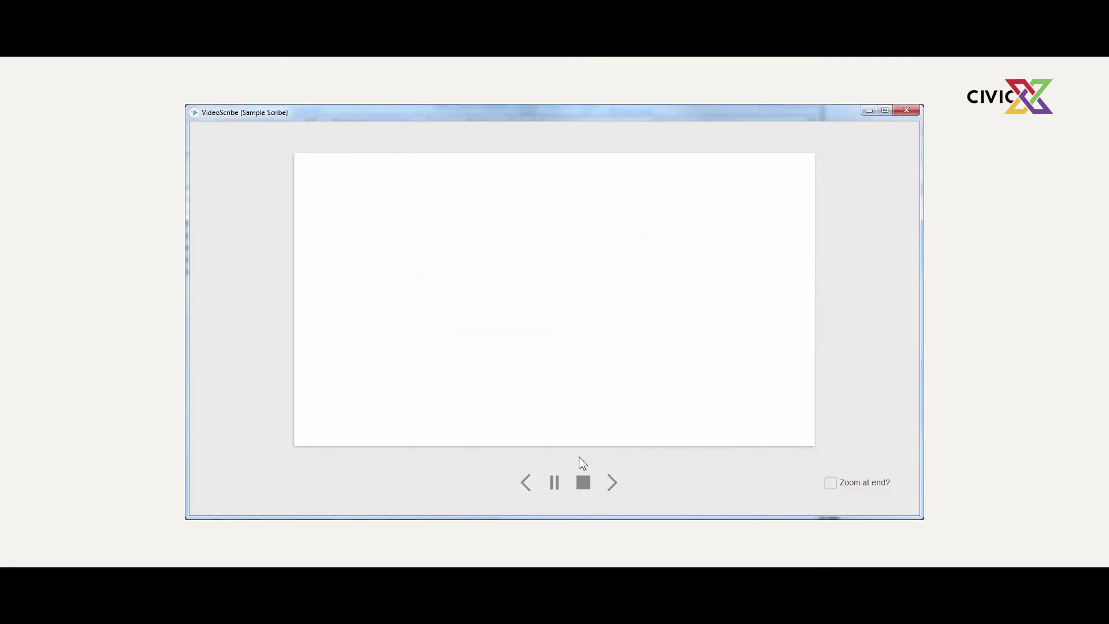
{"action": "left_click", "coordinate": [584, 483]}
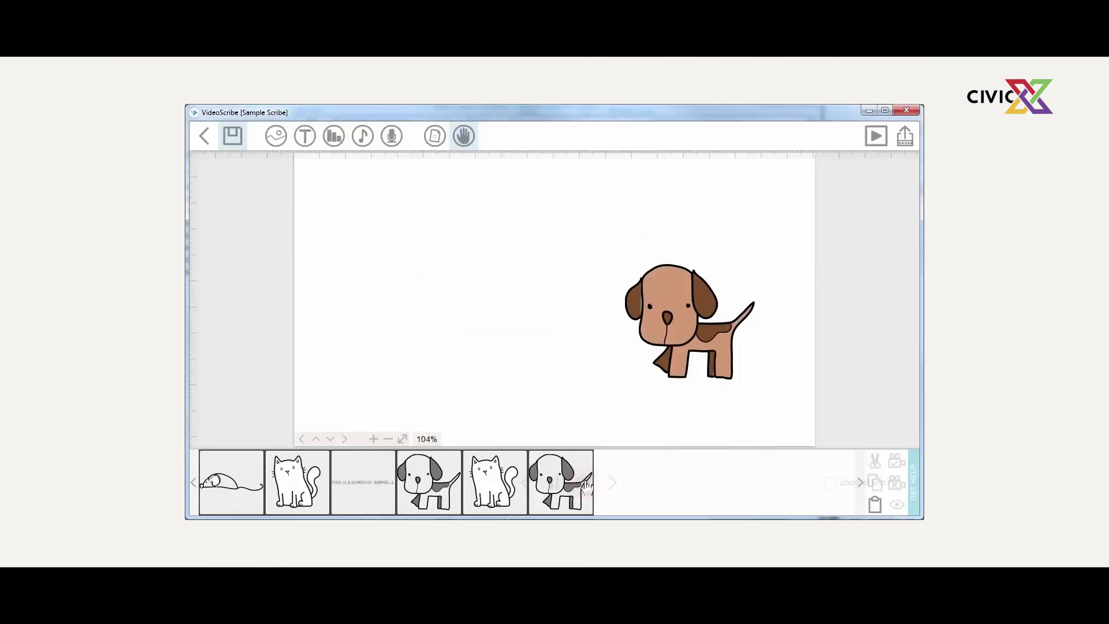
{"action": "left_click", "coordinate": [500, 477]}
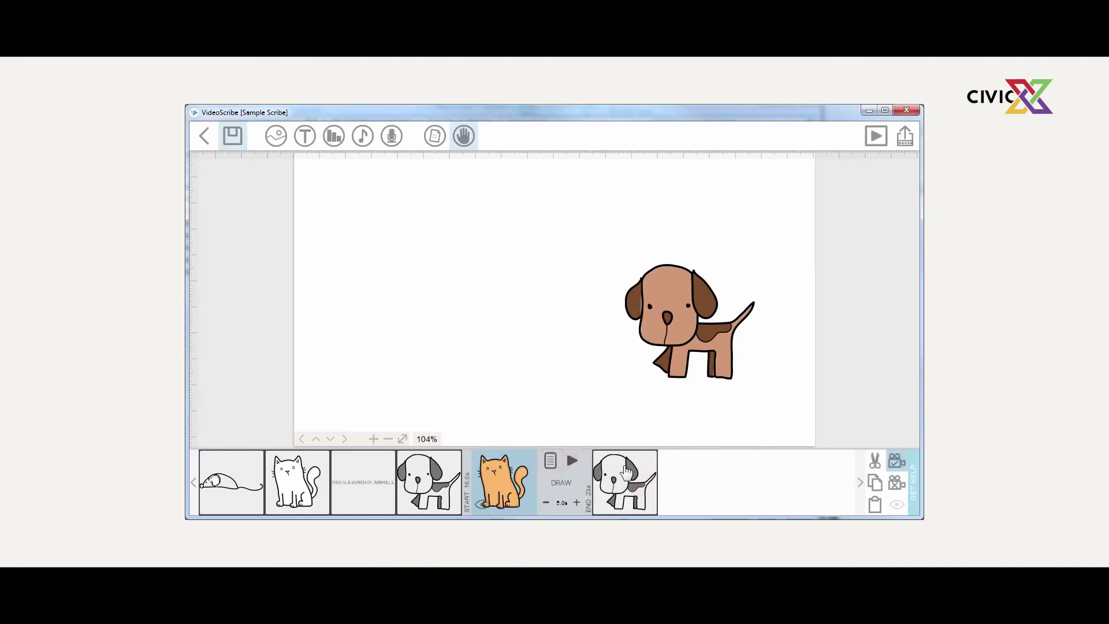
{"action": "left_click", "coordinate": [370, 482]}
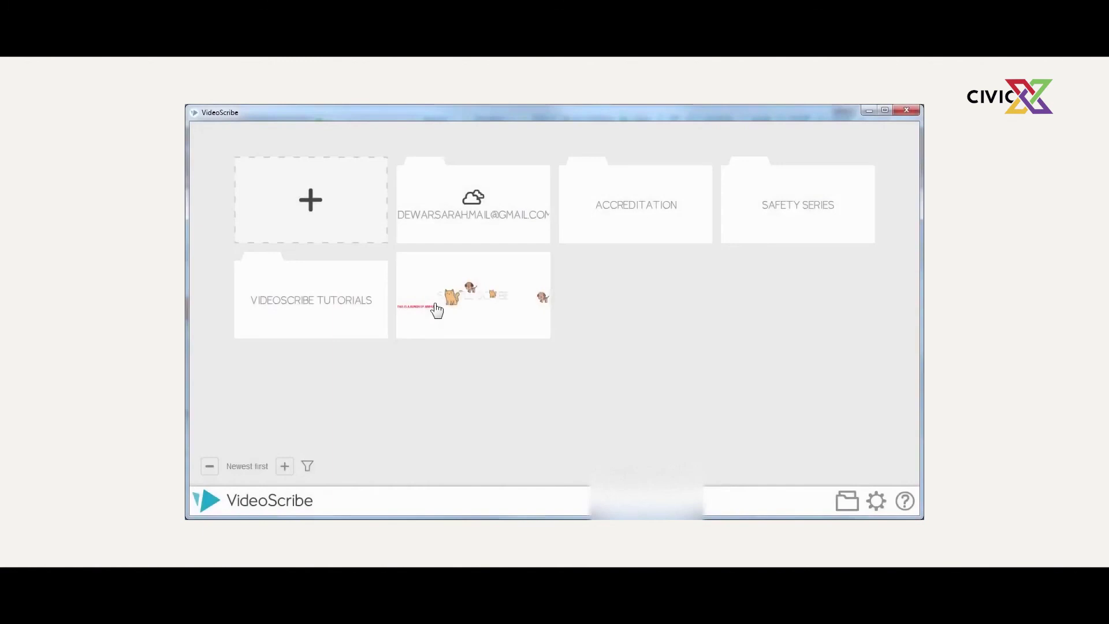
Reopen the saved Sample Scribe project from the scribe library.
{"action": "left_click", "coordinate": [437, 311]}
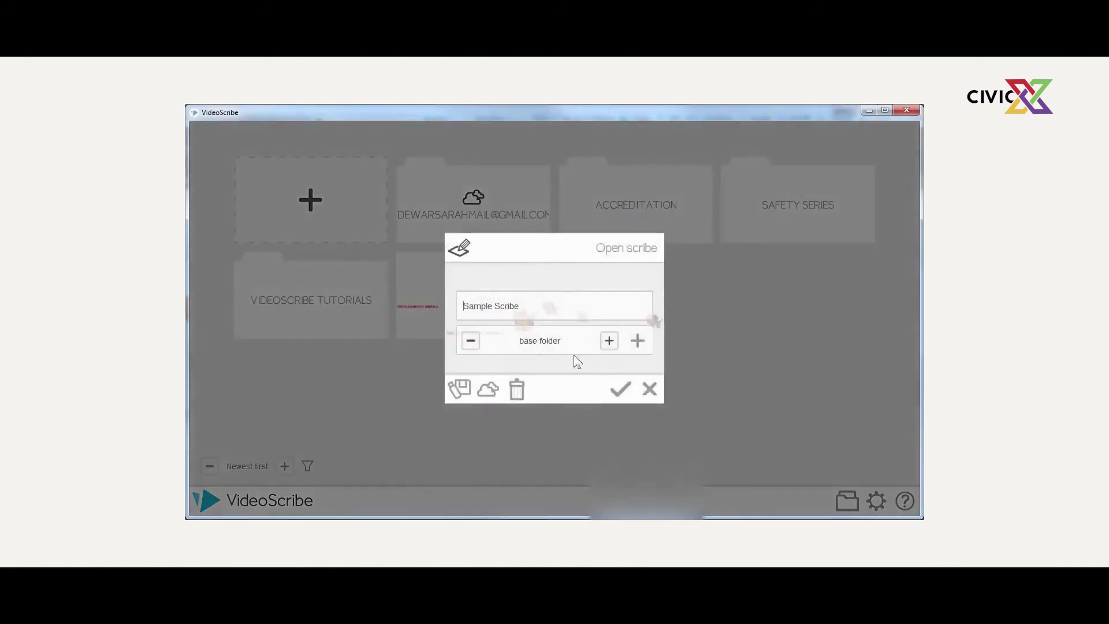
{"action": "left_click", "coordinate": [619, 388]}
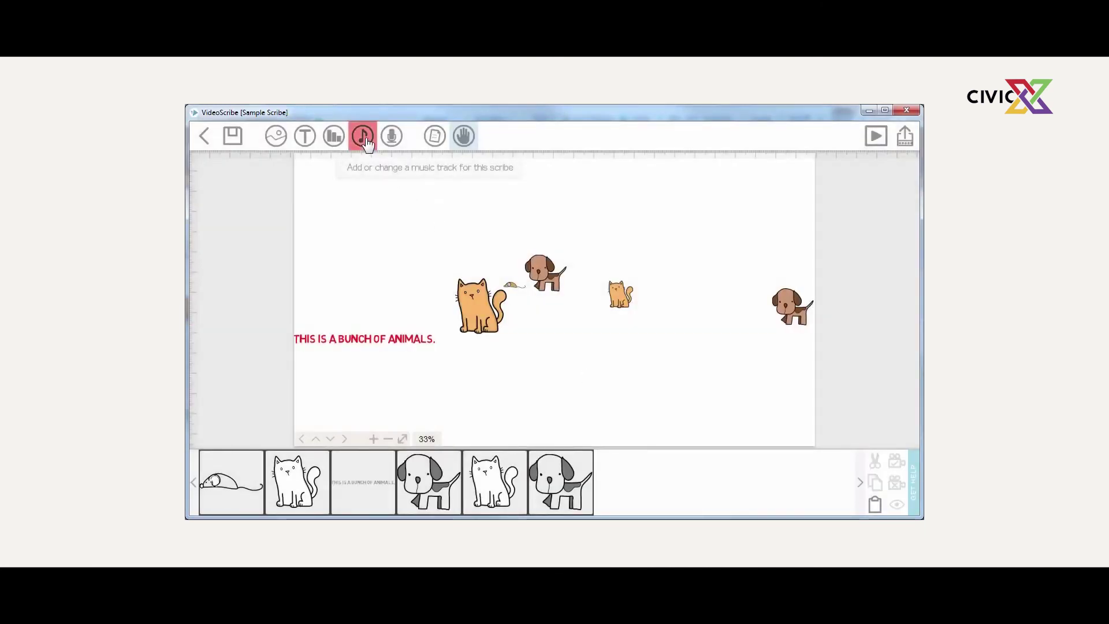
Listen to the Brass Intro track in the music library and close the library without applying it.
{"action": "left_click", "coordinate": [367, 142]}
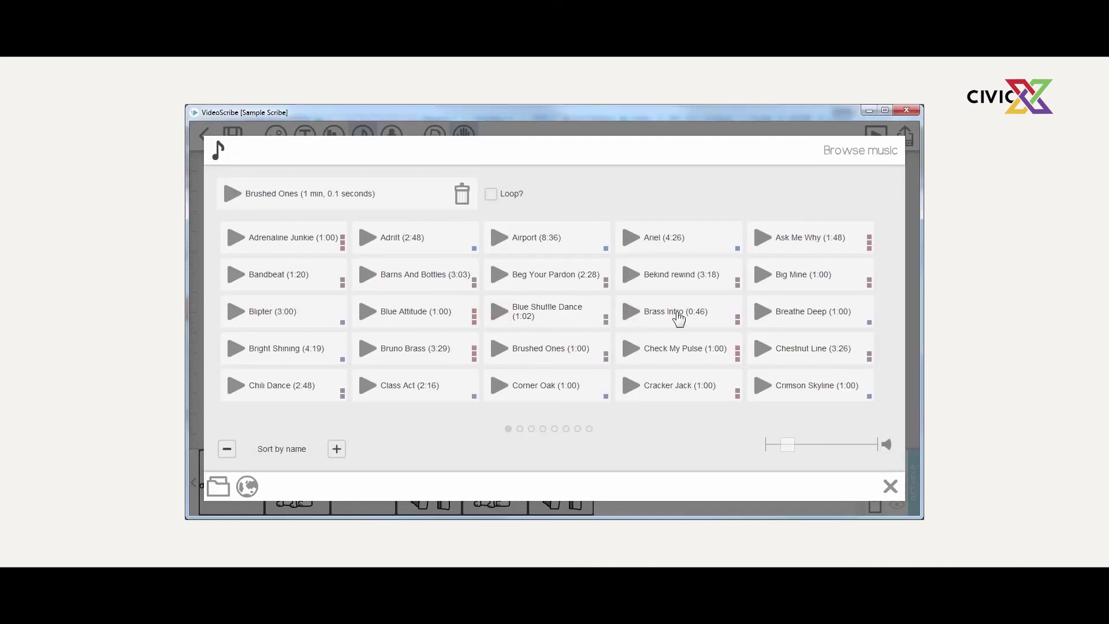
{"action": "left_click", "coordinate": [678, 317]}
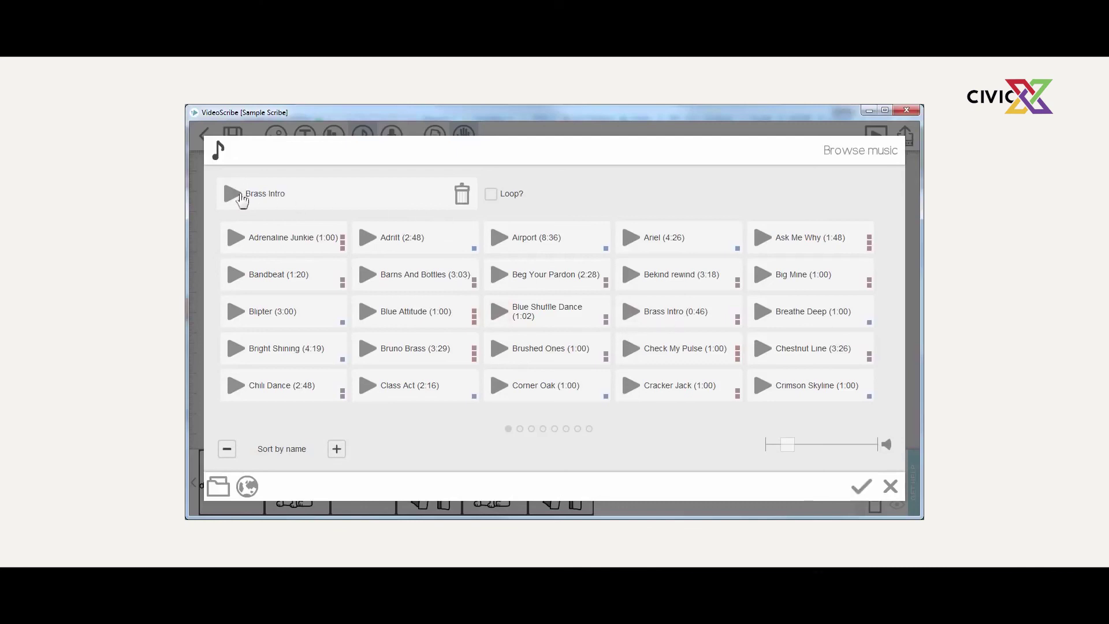
{"action": "left_click", "coordinate": [234, 197]}
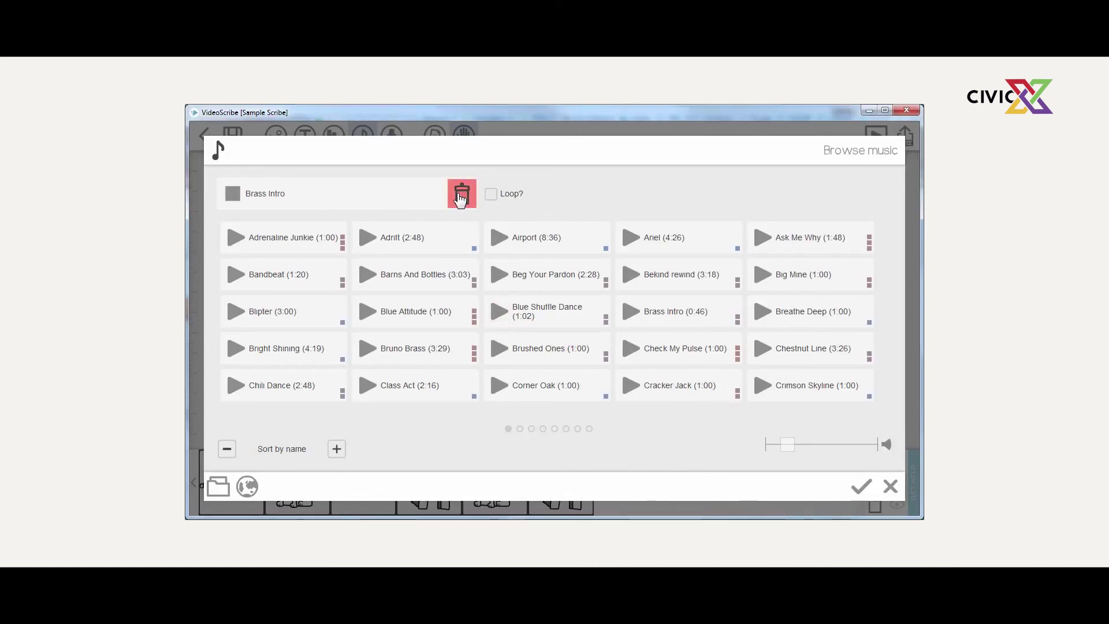
{"action": "left_click", "coordinate": [236, 201]}
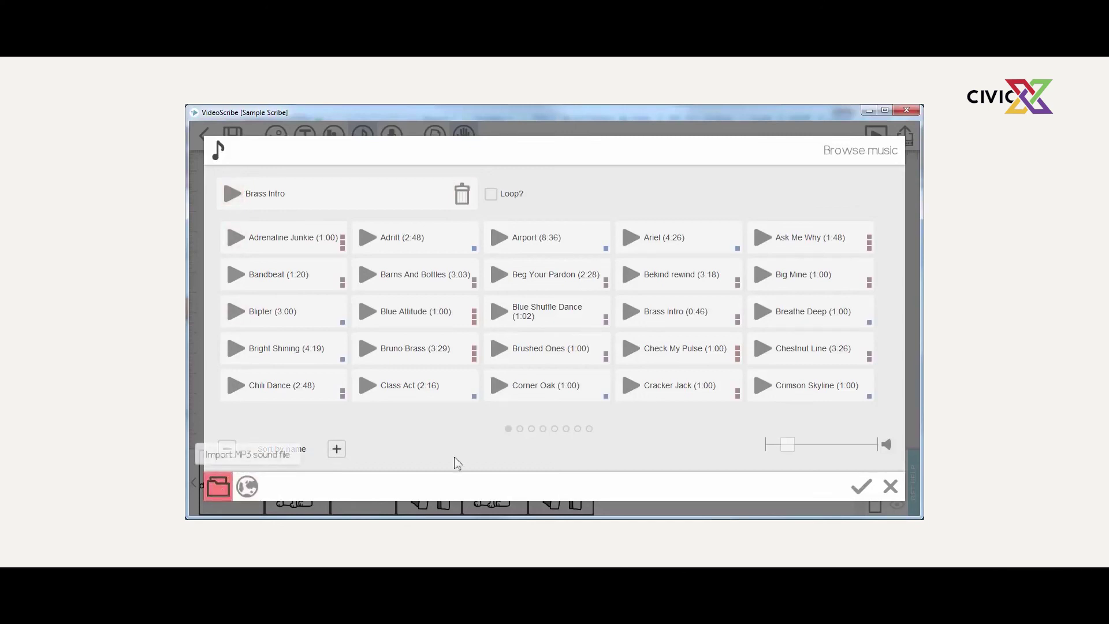
{"action": "left_click", "coordinate": [893, 492]}
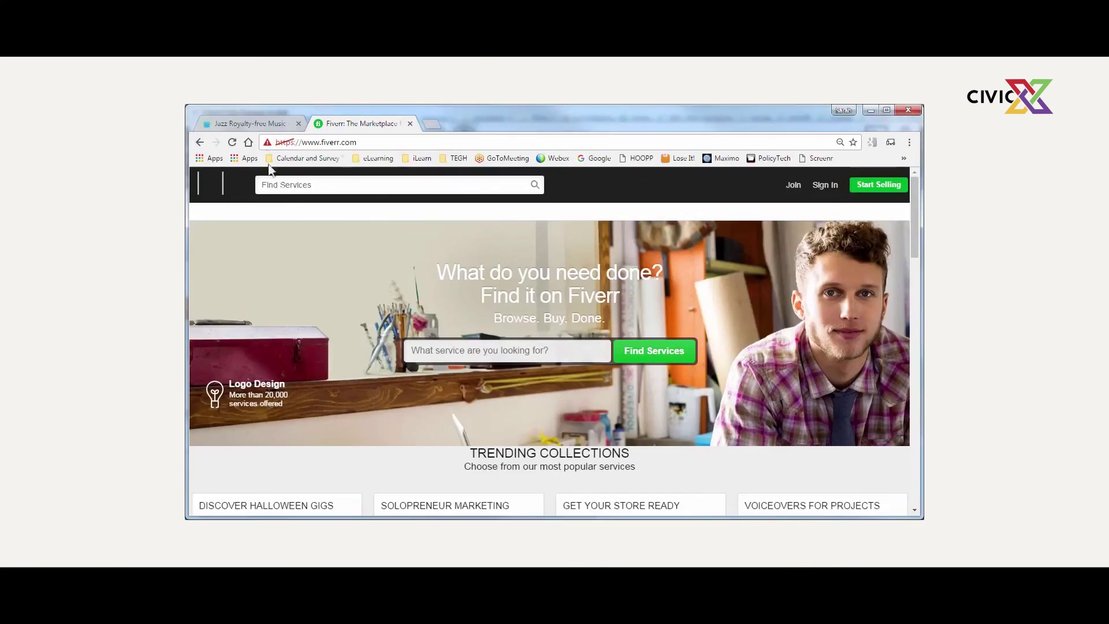
Switch to the AudioBlocks jazz music page in the browser and preview the Dangerous Jazz and 0:31 Jazz Samba tracks.
{"action": "left_click", "coordinate": [268, 124]}
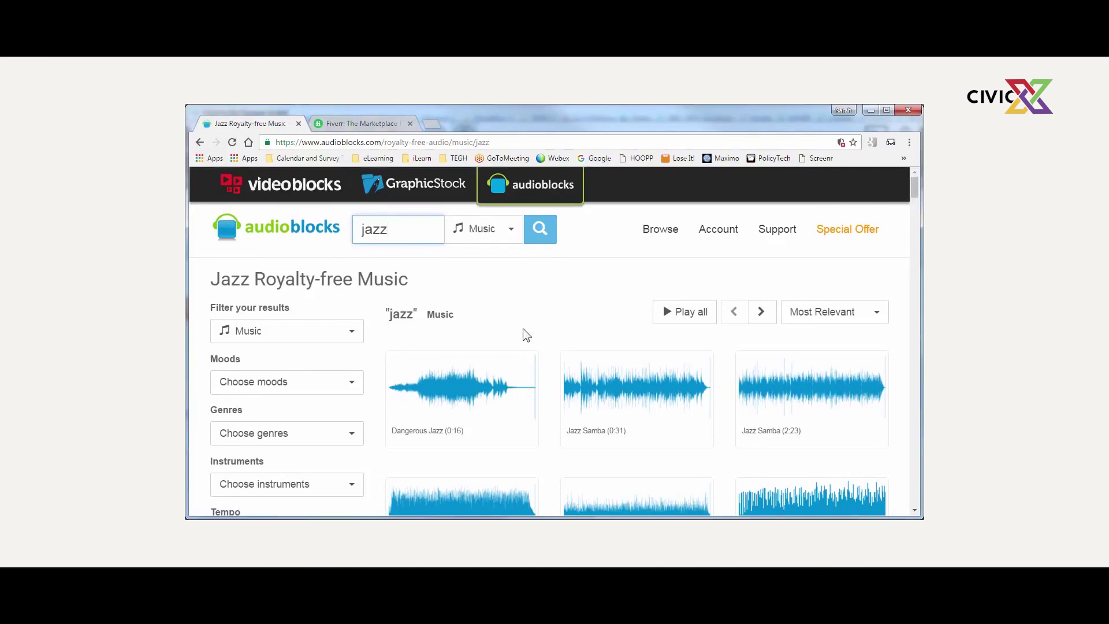
{"action": "left_click", "coordinate": [496, 398]}
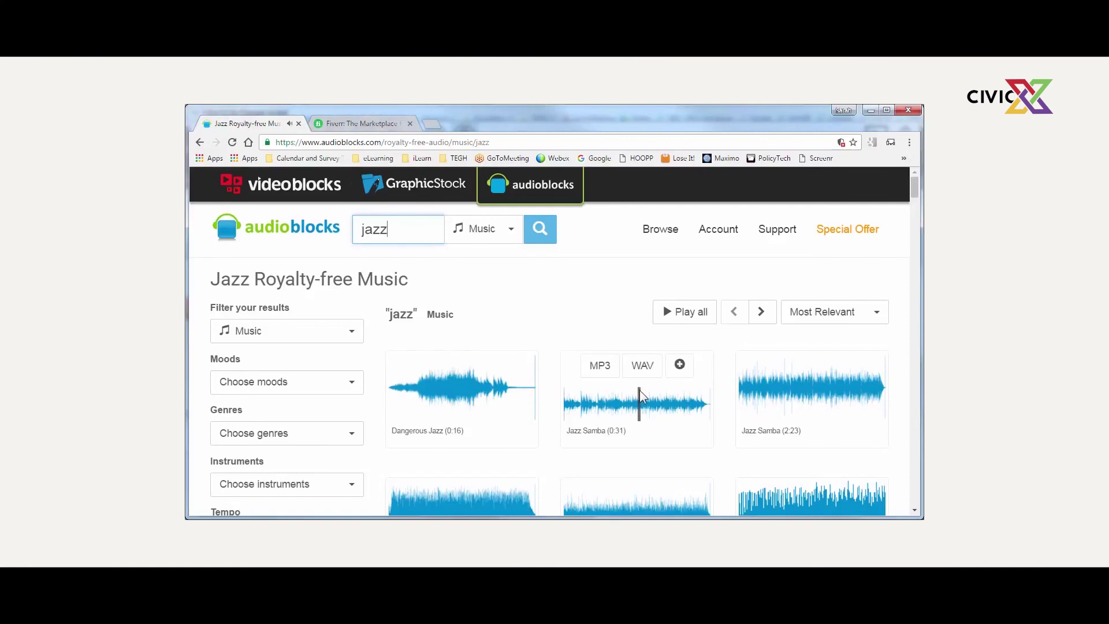
{"action": "left_click", "coordinate": [638, 404]}
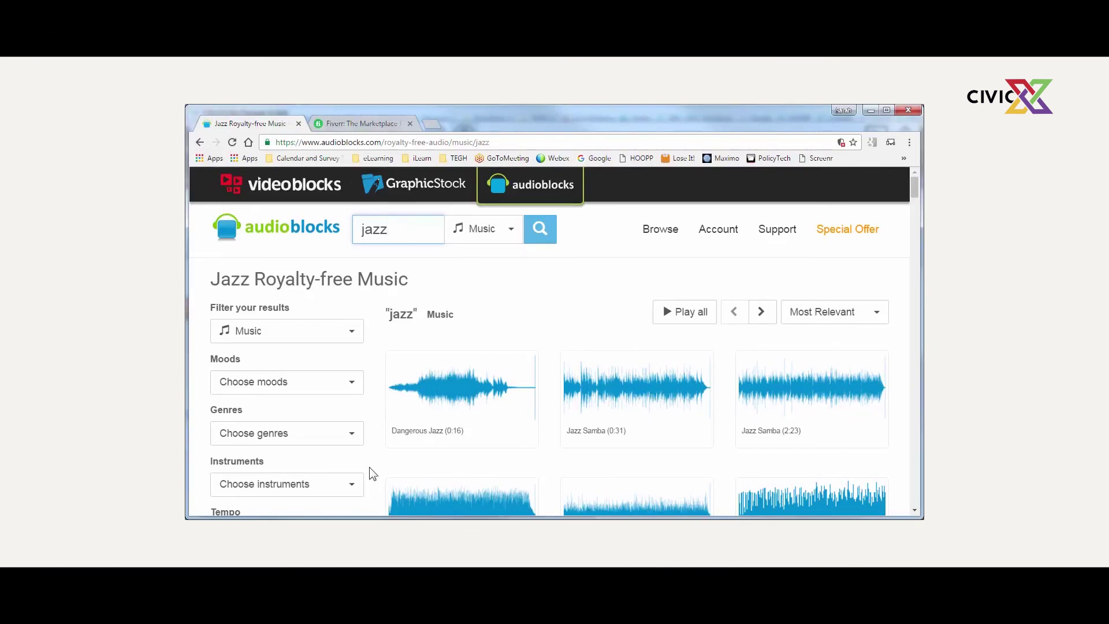
Switch the AudioBlocks jazz search from music to loops and preview the 0:08 Jazz Drum loop.
{"action": "left_click", "coordinate": [512, 237]}
{"action": "left_click", "coordinate": [495, 344]}
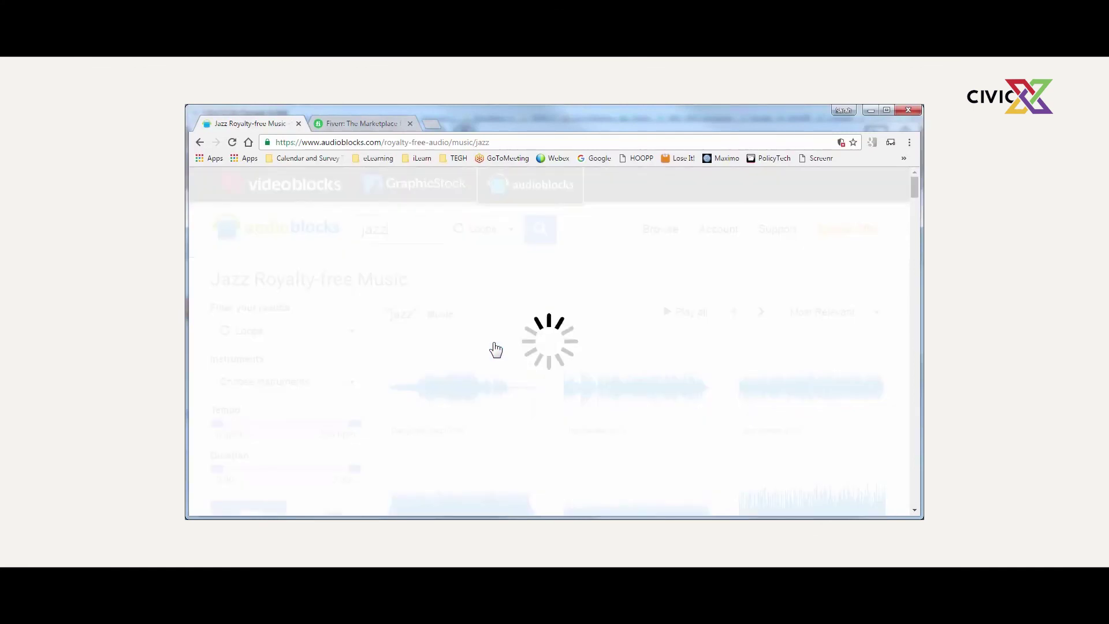
{"action": "mouse_move", "coordinate": [489, 403]}
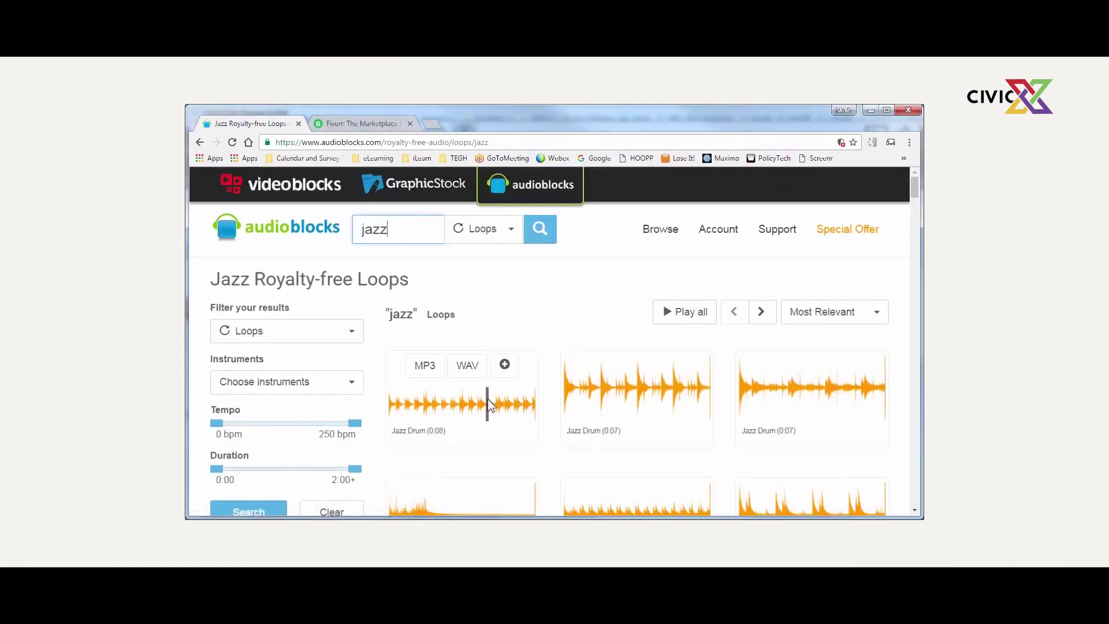
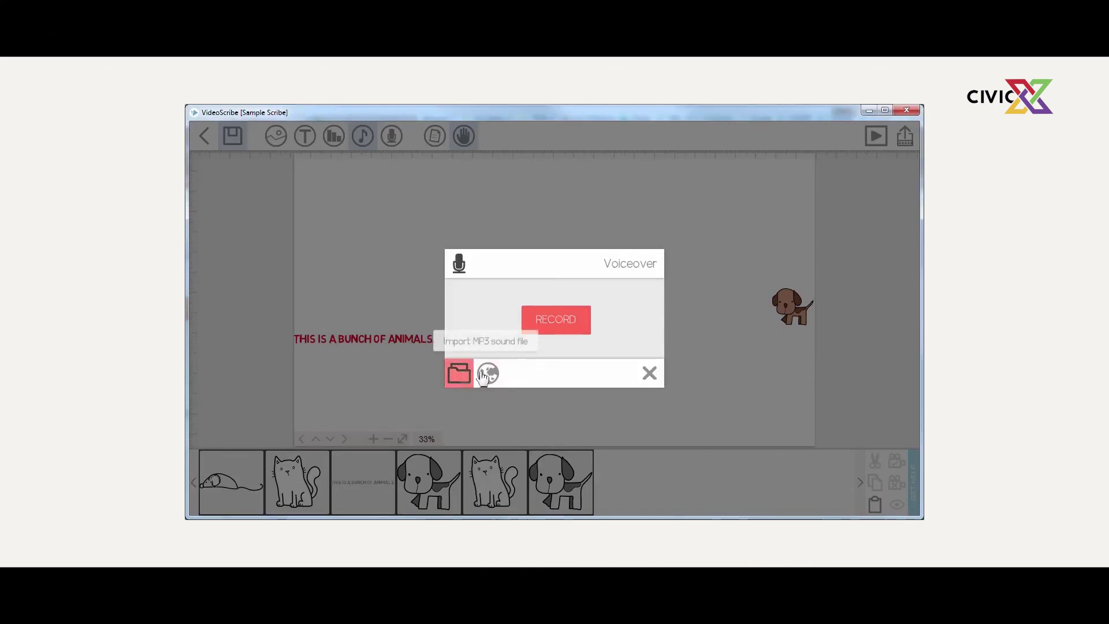
Close the Voiceover dialog in VideoScribe without recording, and switch to the Fiverr marketplace page in the browser.
{"action": "left_click", "coordinate": [651, 376]}
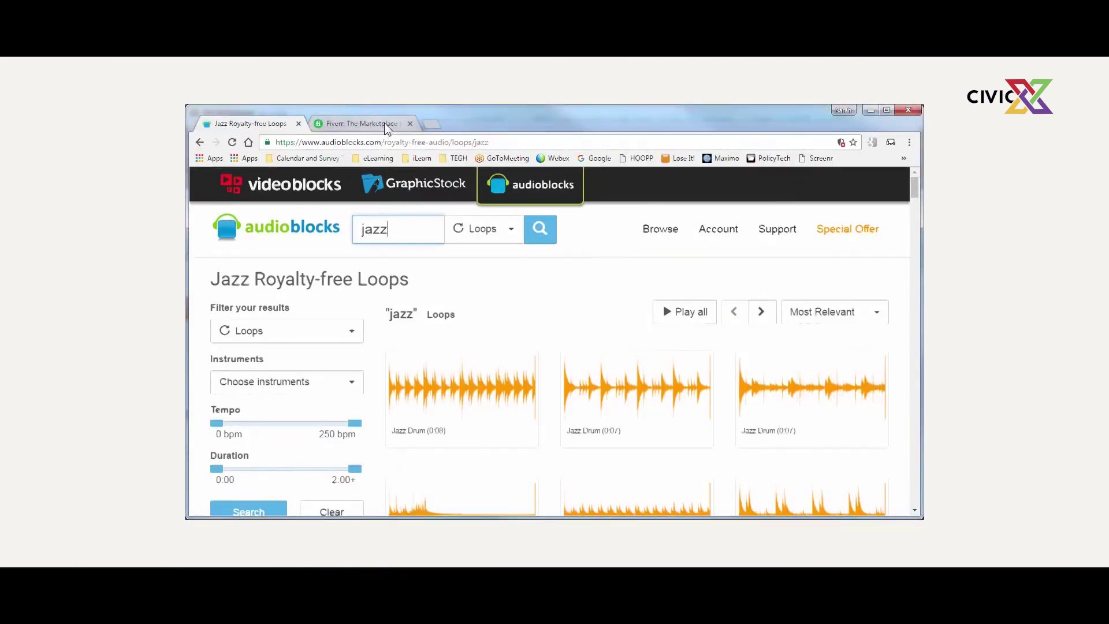
{"action": "left_click", "coordinate": [386, 125]}
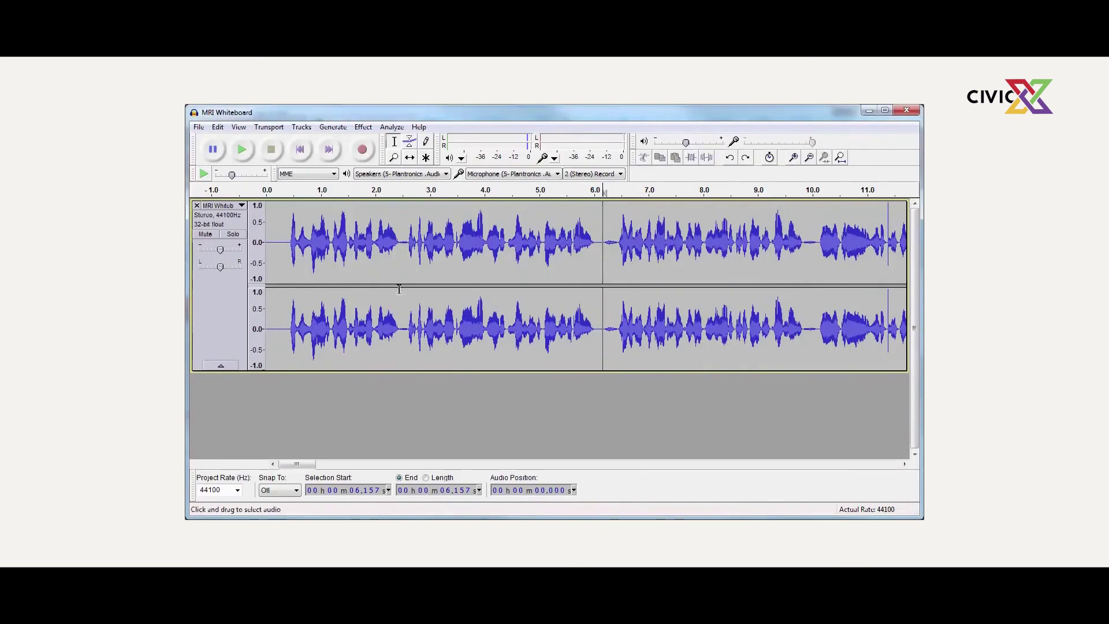
Switch to the MRI Whiteboard recording in Audacity, look through the available audio effects, and close the list without applying any.
{"action": "left_click", "coordinate": [363, 127]}
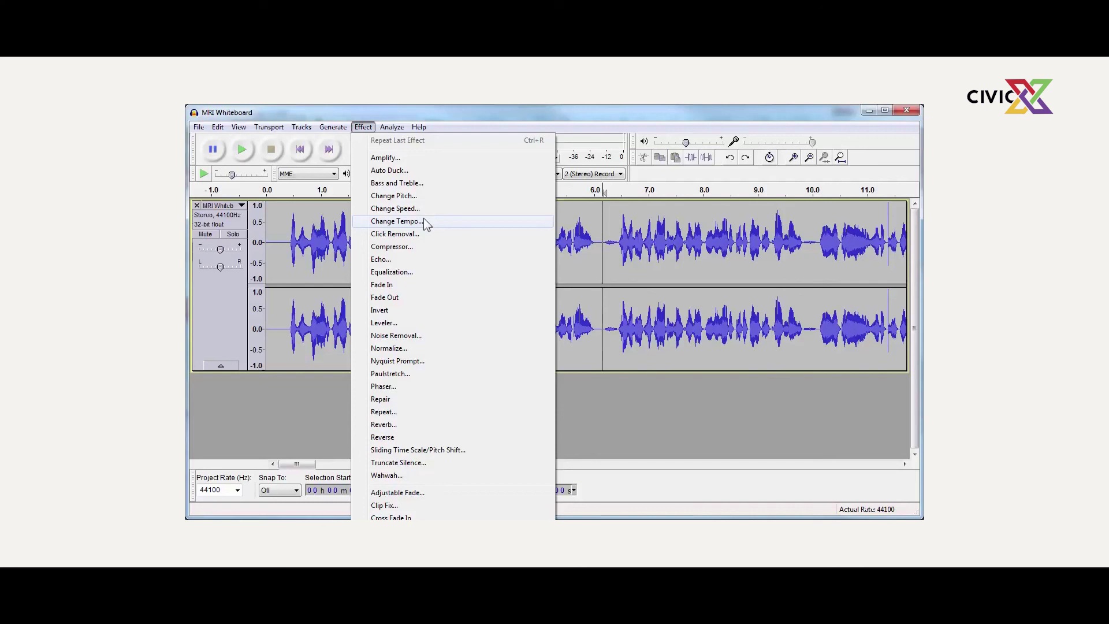
{"action": "left_click", "coordinate": [595, 386]}
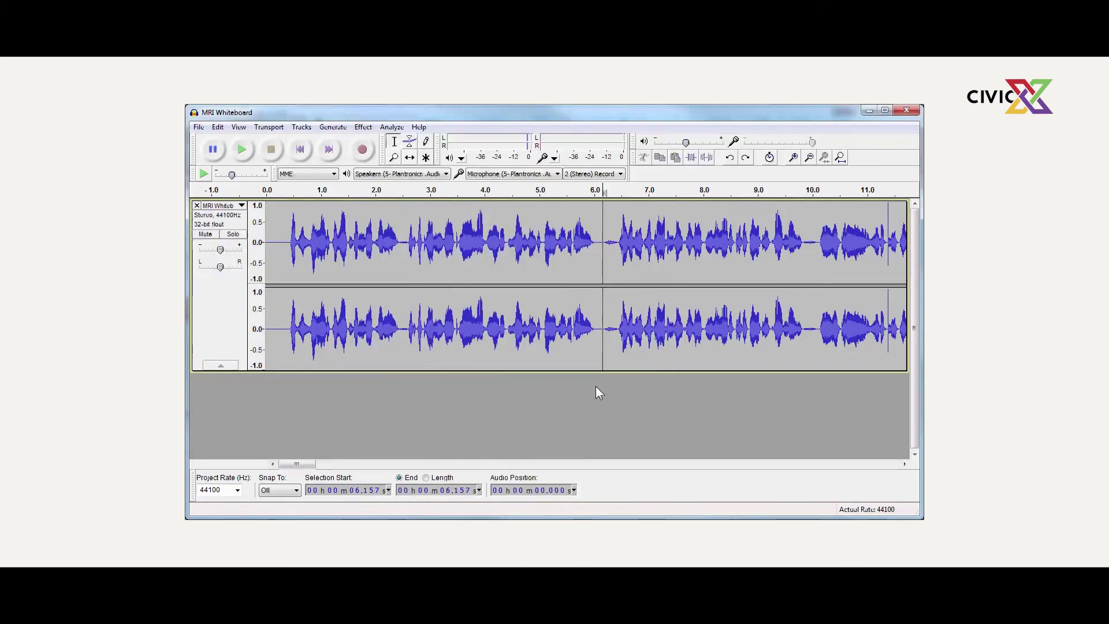